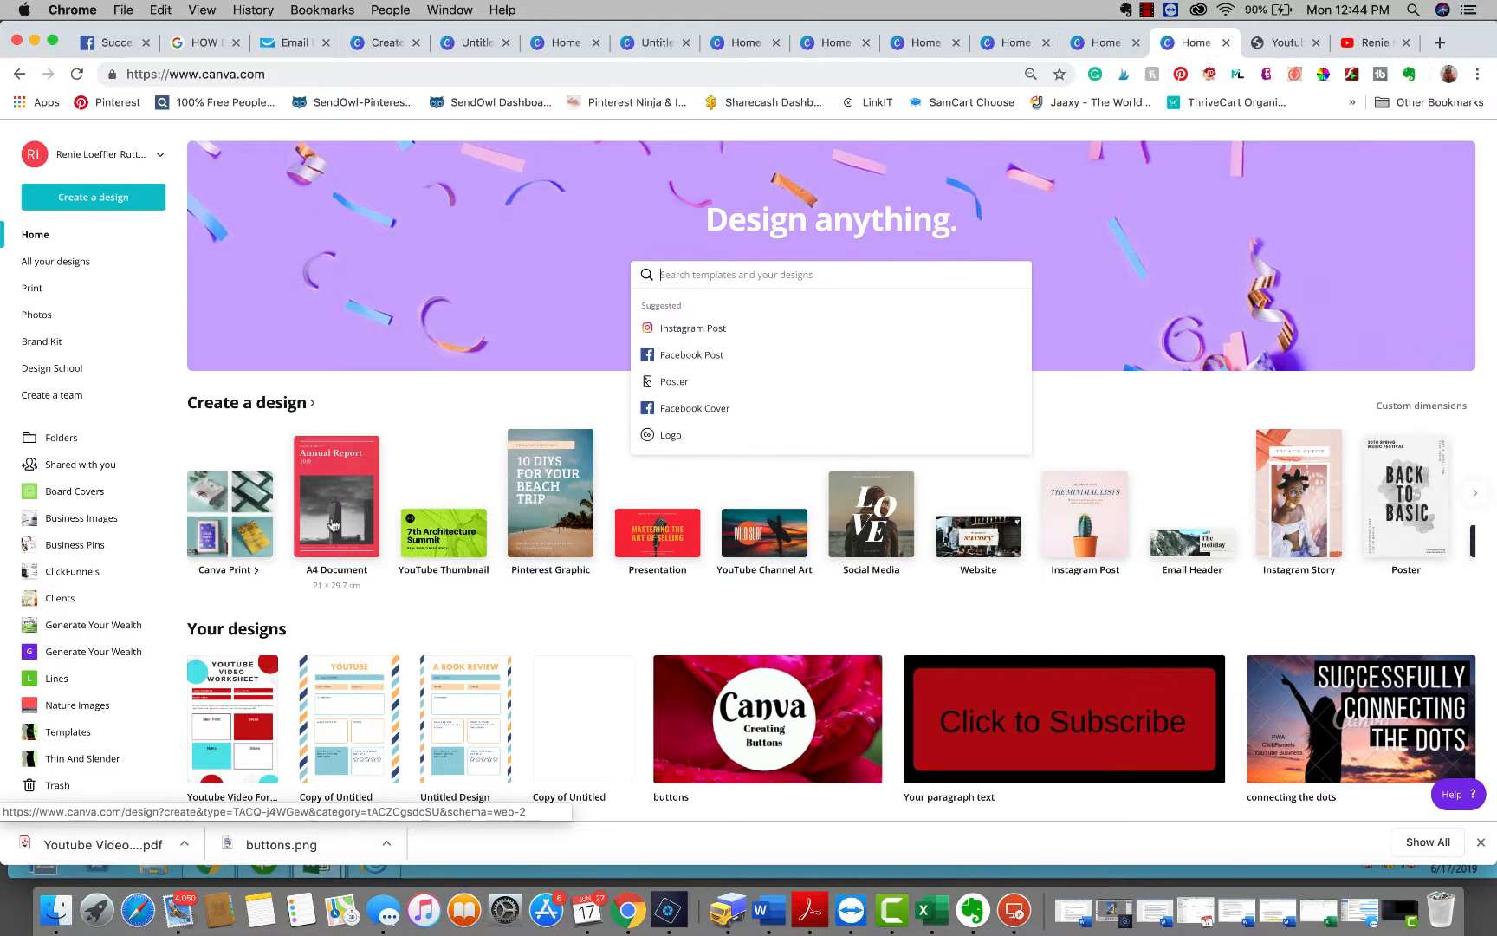
Create an A4 document and apply the Blog Writing Prompt template found by searching templates for worksheet
{"action": "left_click", "coordinate": [333, 524]}
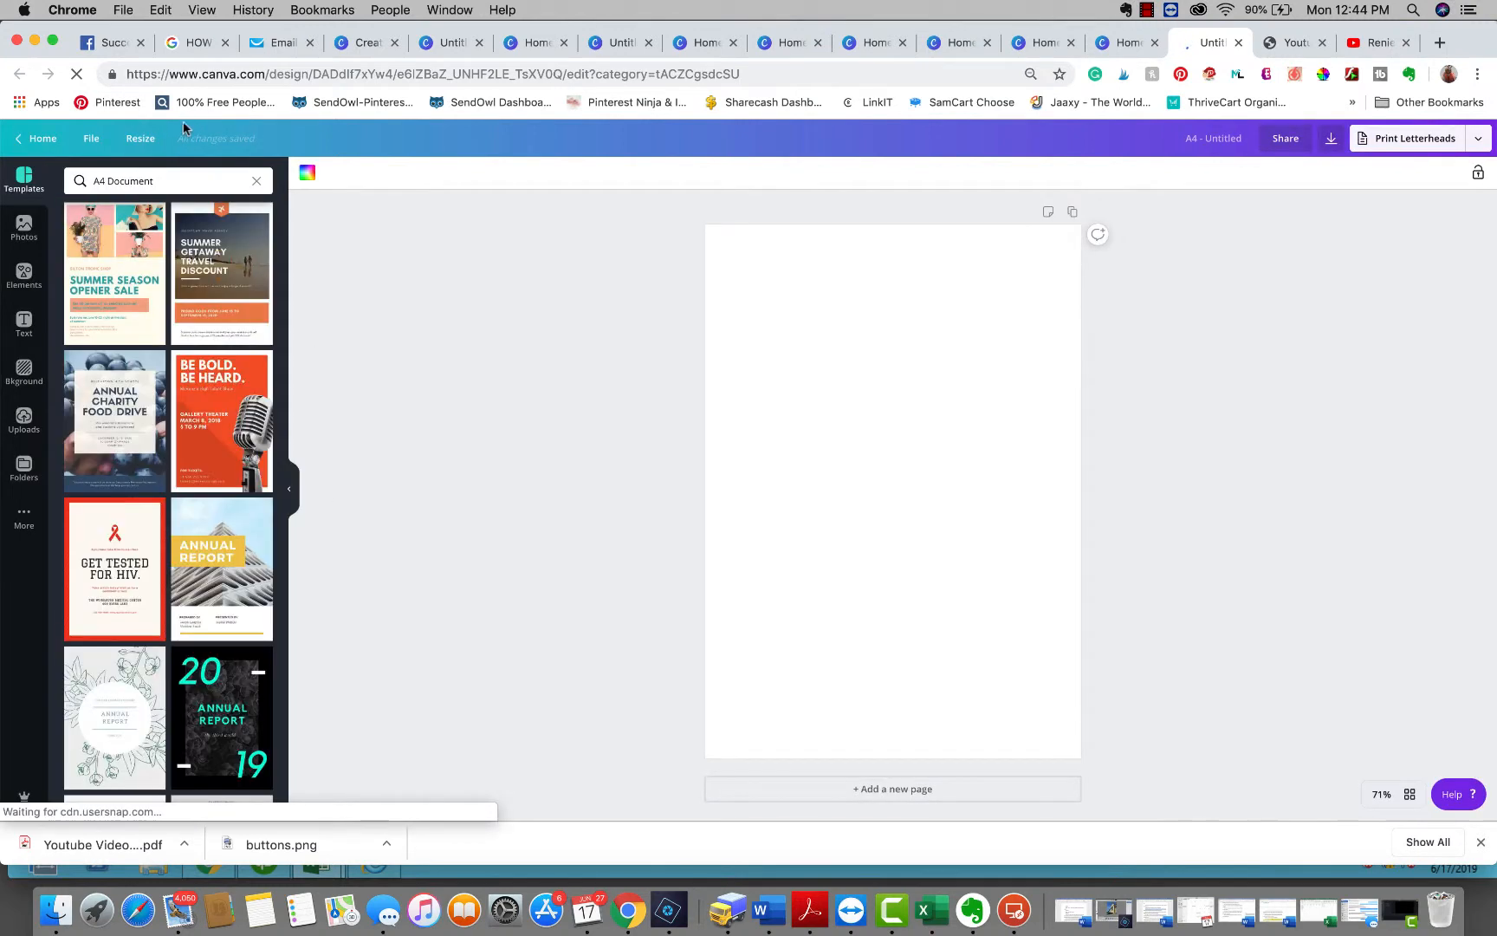
{"action": "left_click_drag", "start_coordinate": [162, 184], "coordinate": [42, 179]}
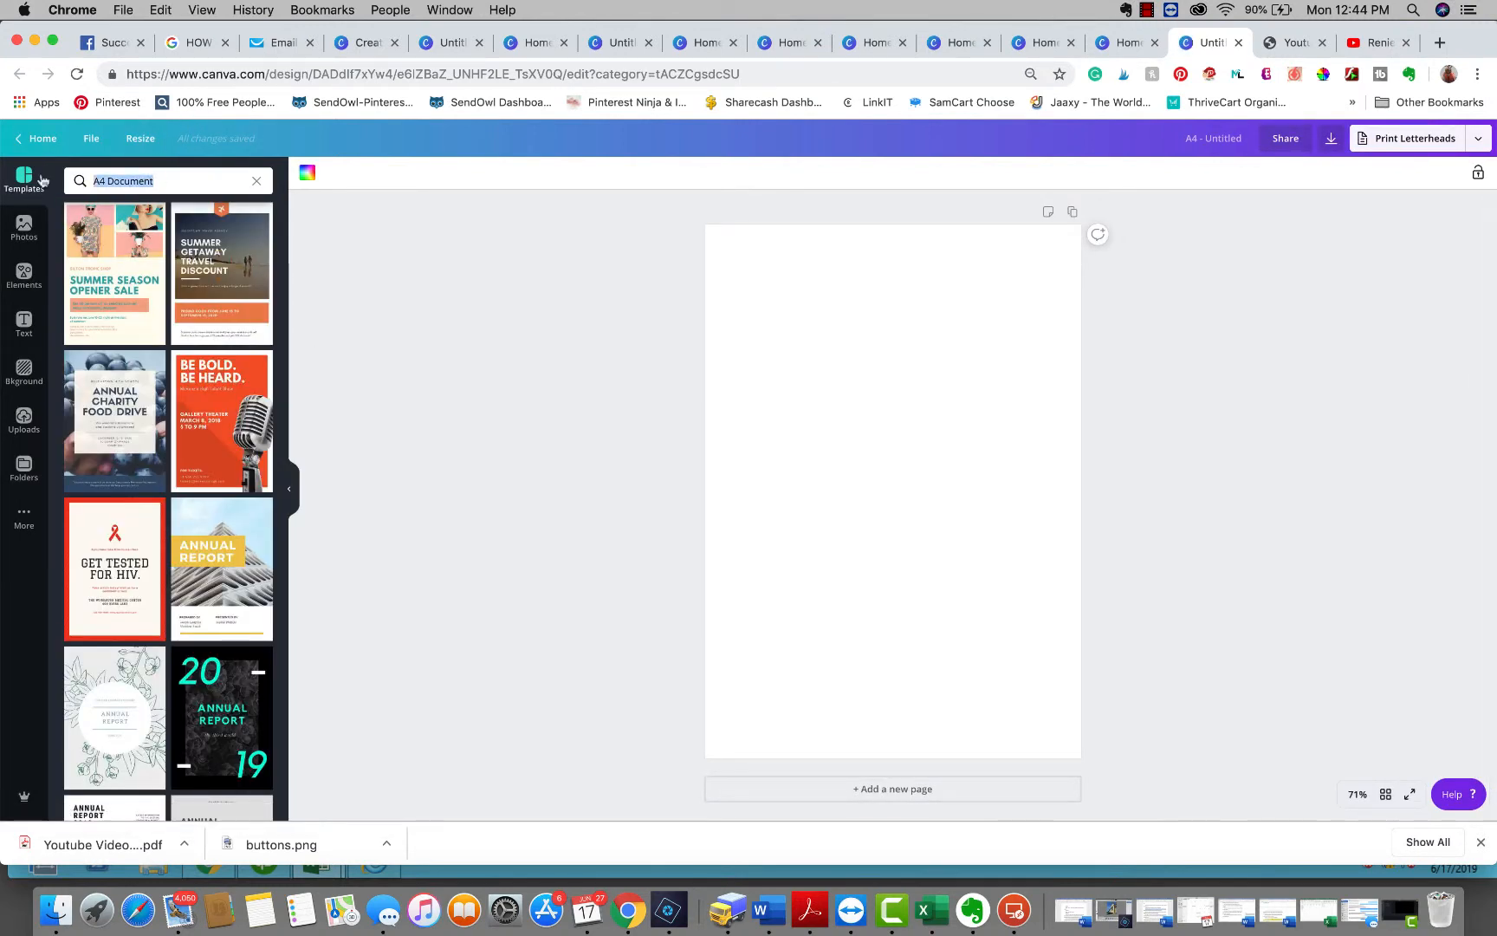
{"action": "type", "text": "workshee"}
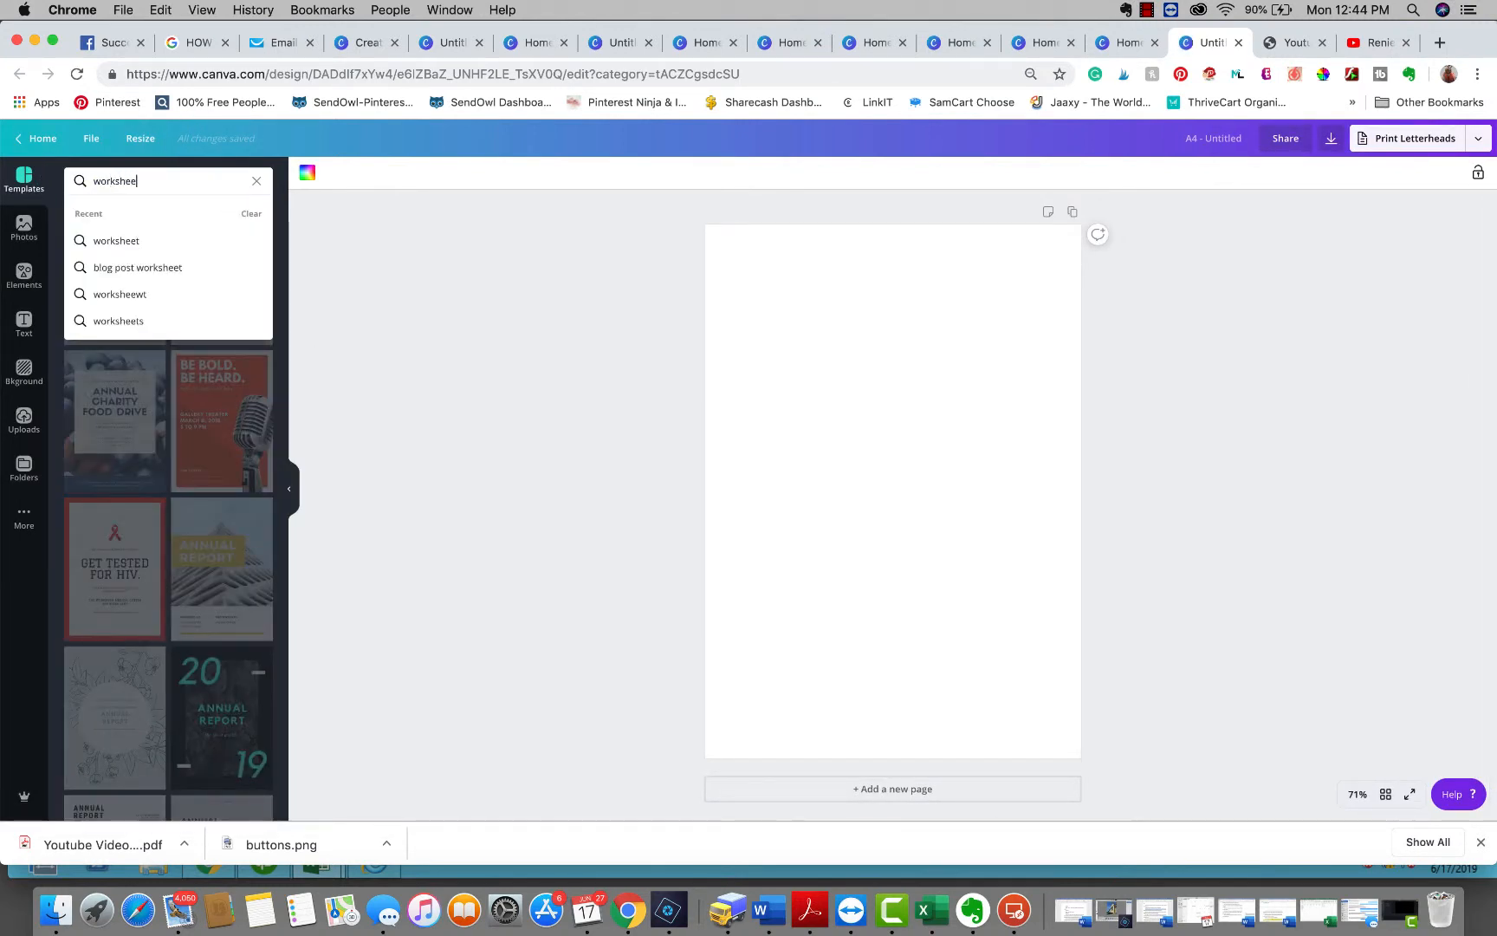
{"action": "type", "text": "t"}
{"action": "key", "text": "Return"}
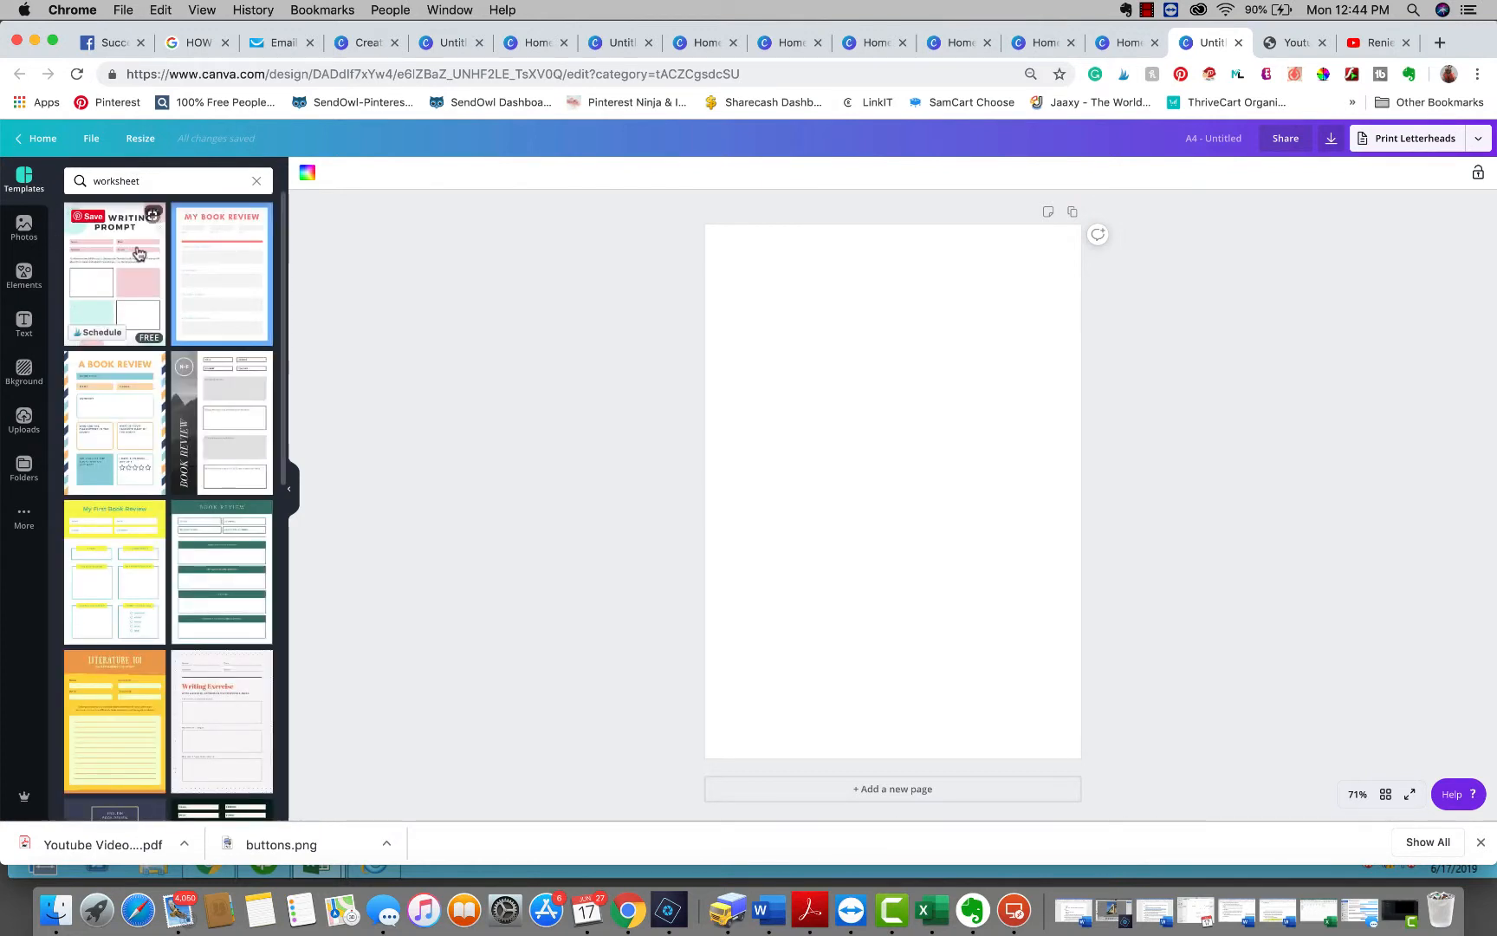
{"action": "left_click", "coordinate": [110, 288]}
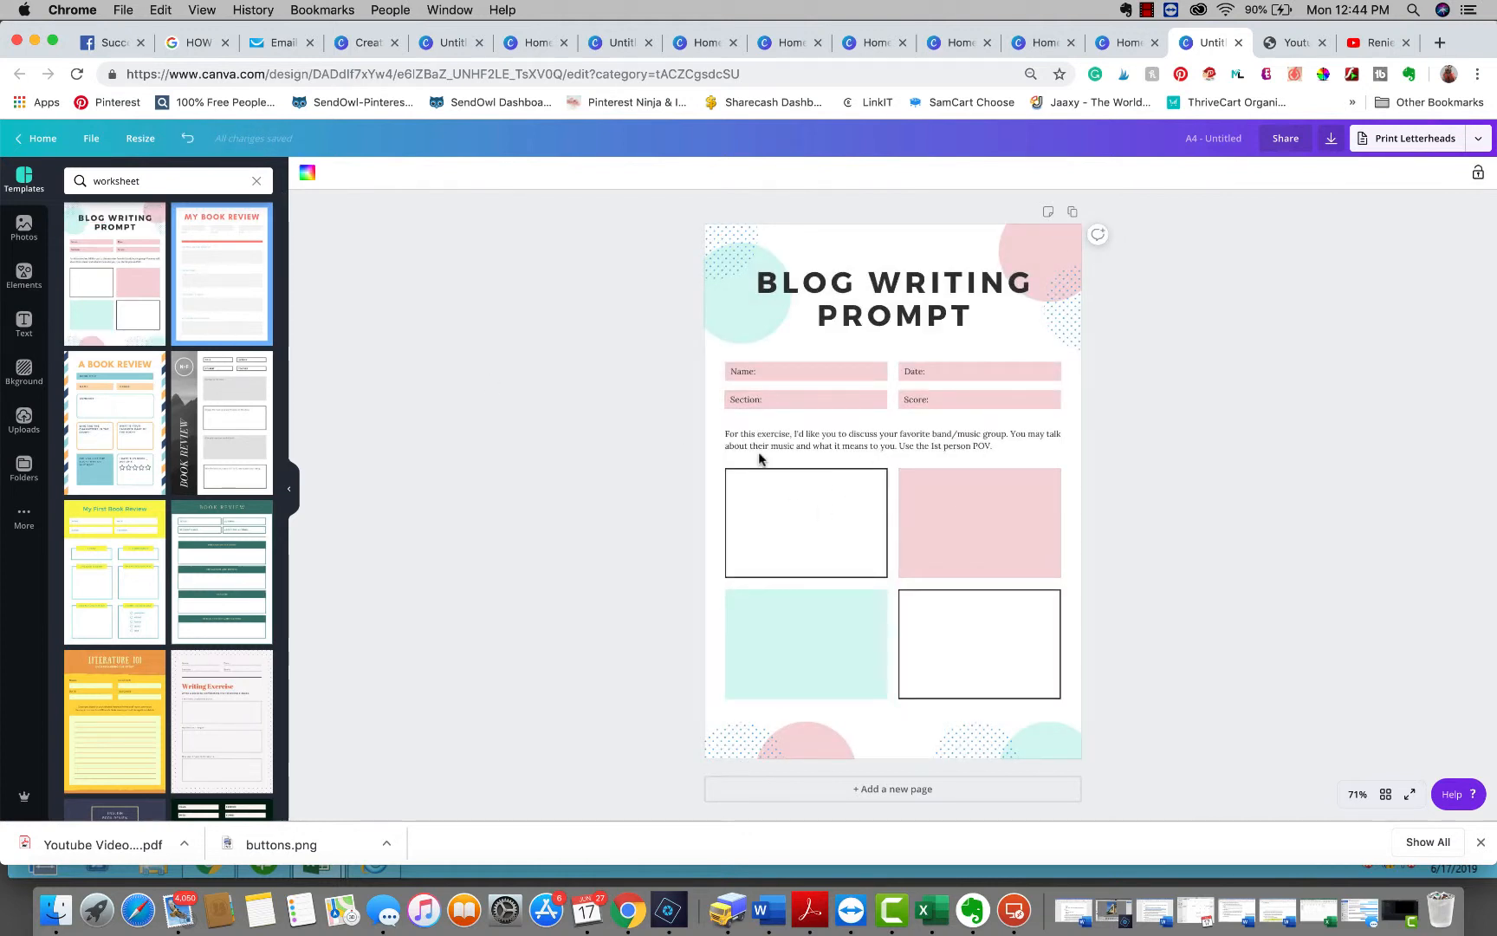
Replace the template title with YOUTUBE VIDEO LAYOUT and nudge the title box slightly upward
{"action": "left_click", "coordinate": [858, 288]}
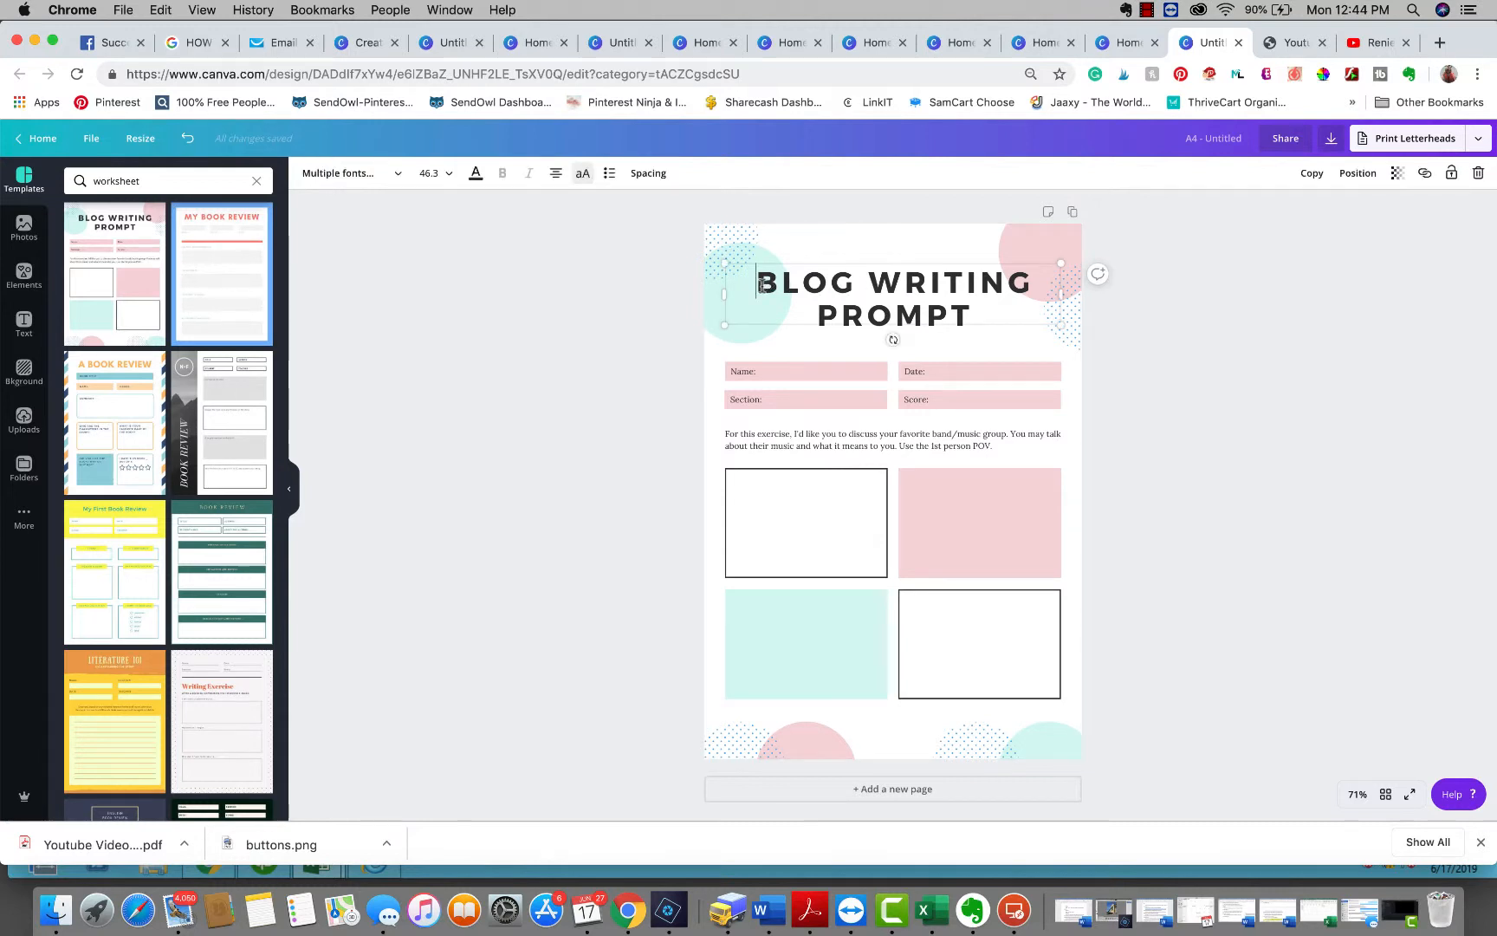
{"action": "left_click_drag", "start_coordinate": [762, 286], "coordinate": [979, 311]}
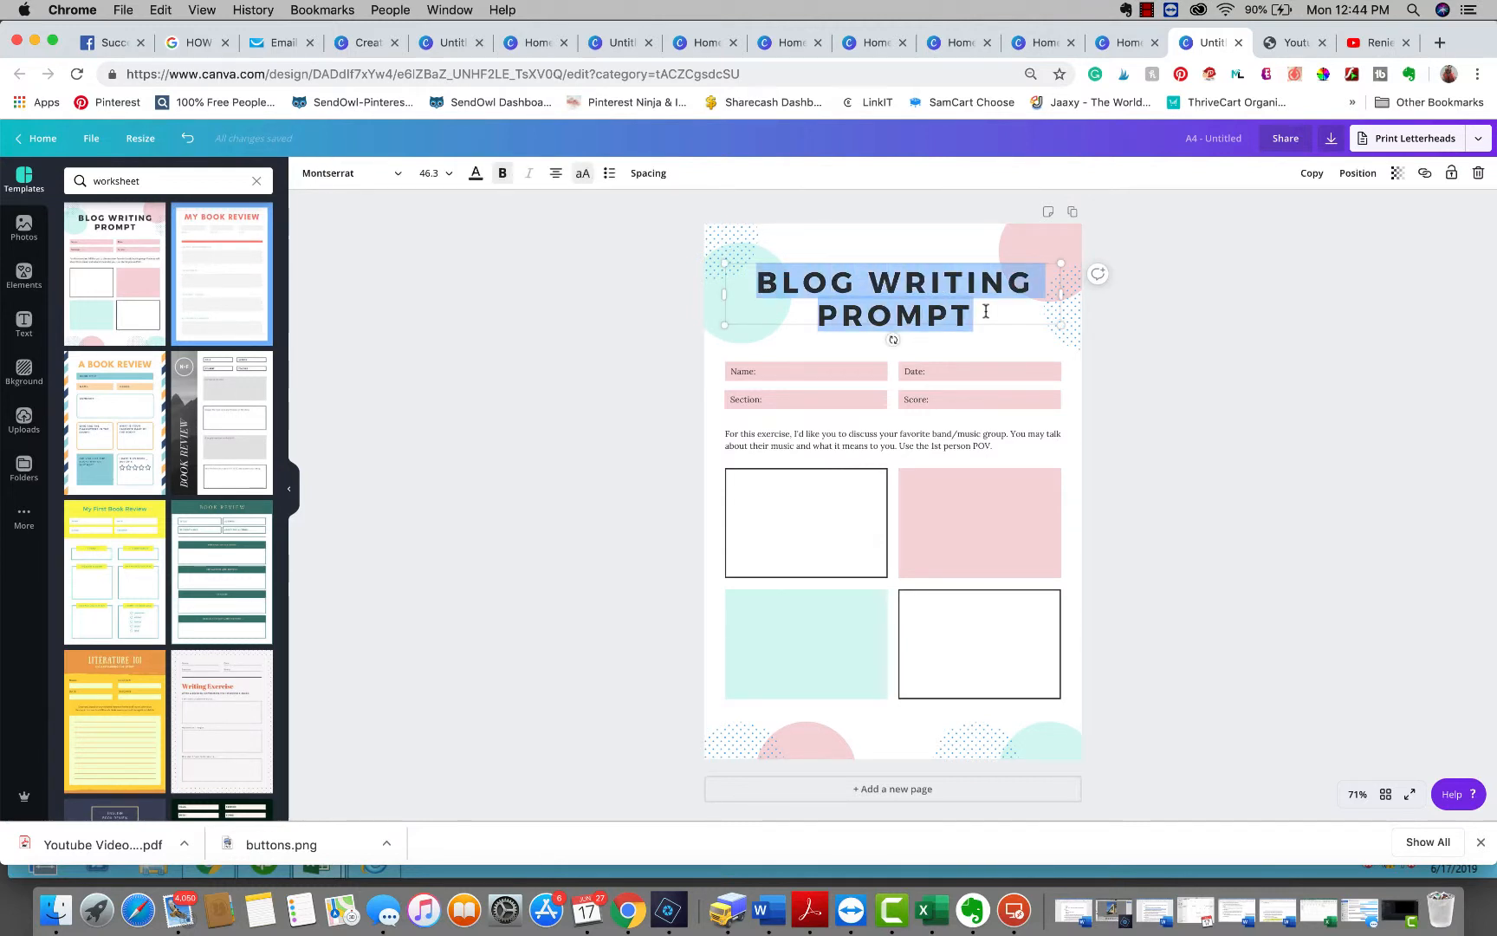
{"action": "type", "text": "YOUTUB"}
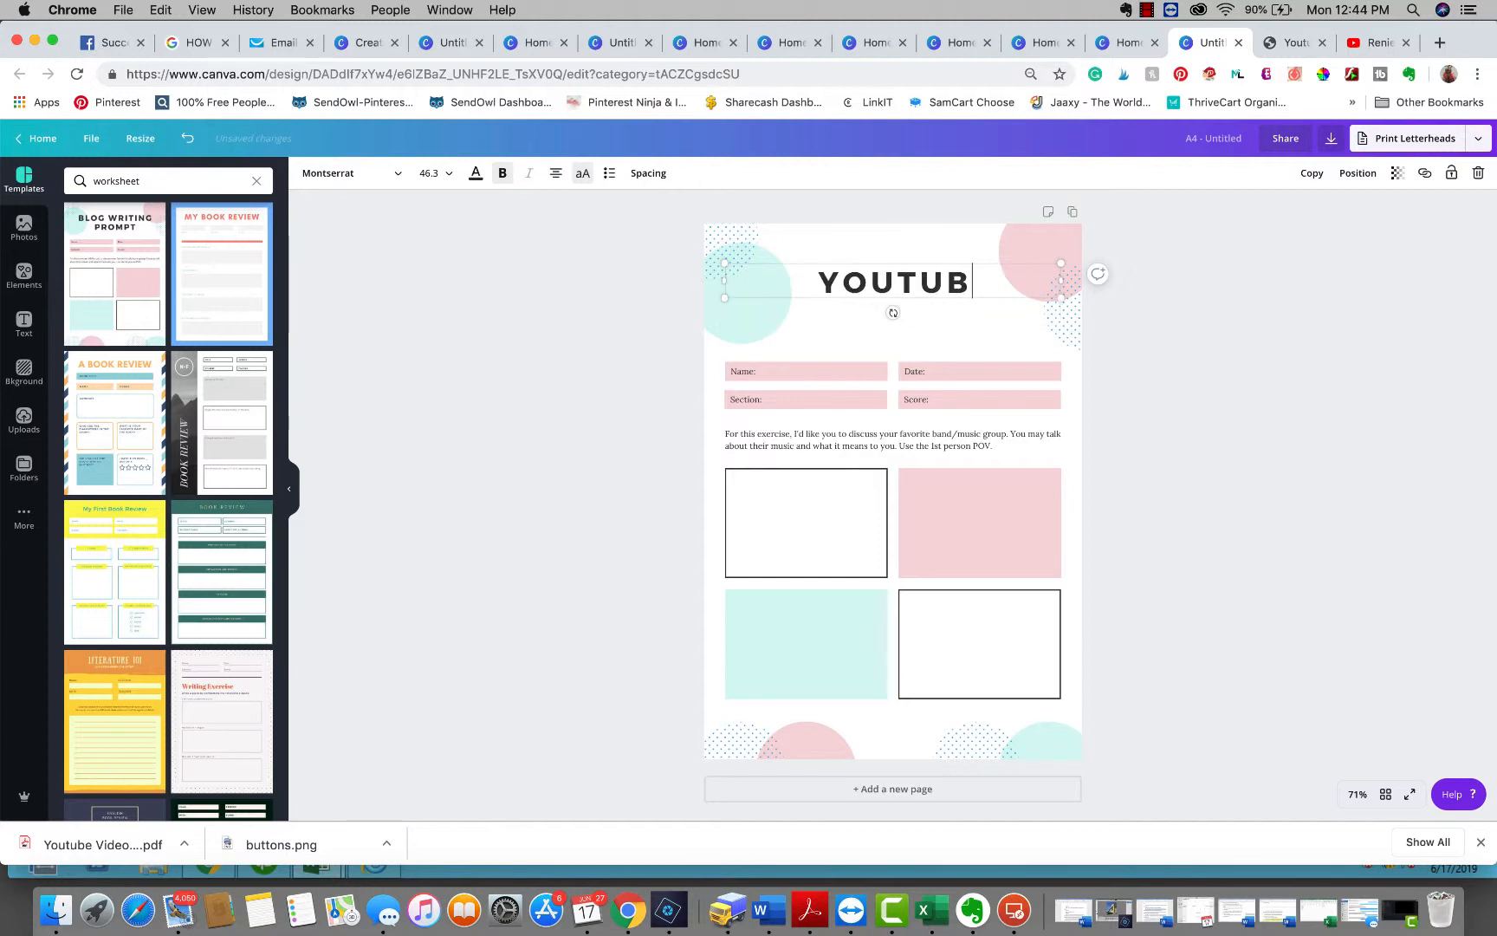
{"action": "type", "text": "E V"}
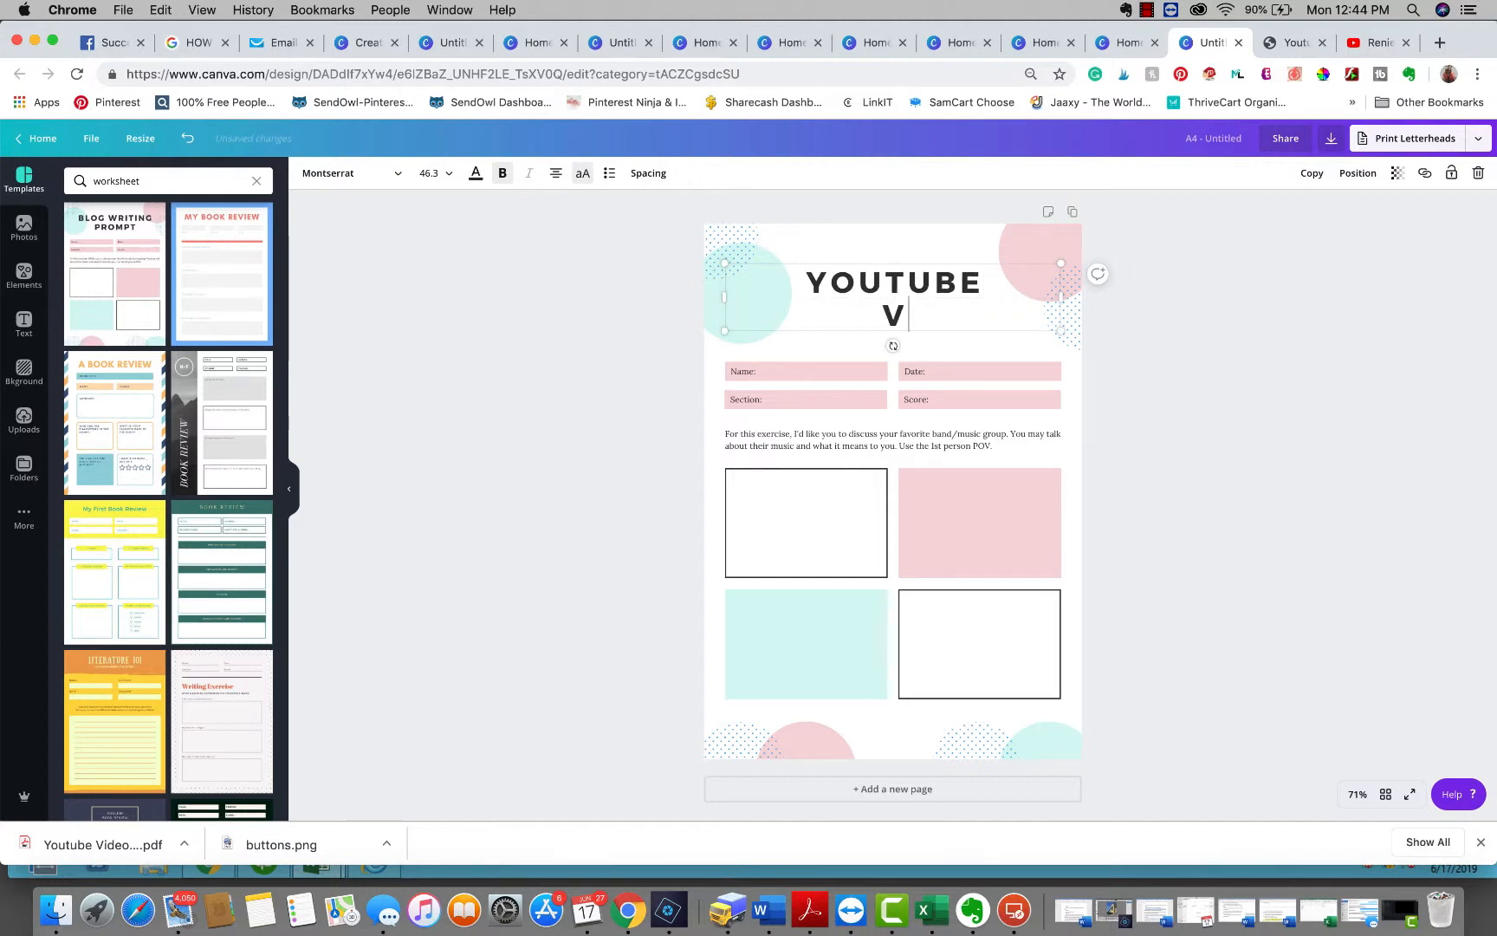
{"action": "type", "text": "IDEO LAYOUT"}
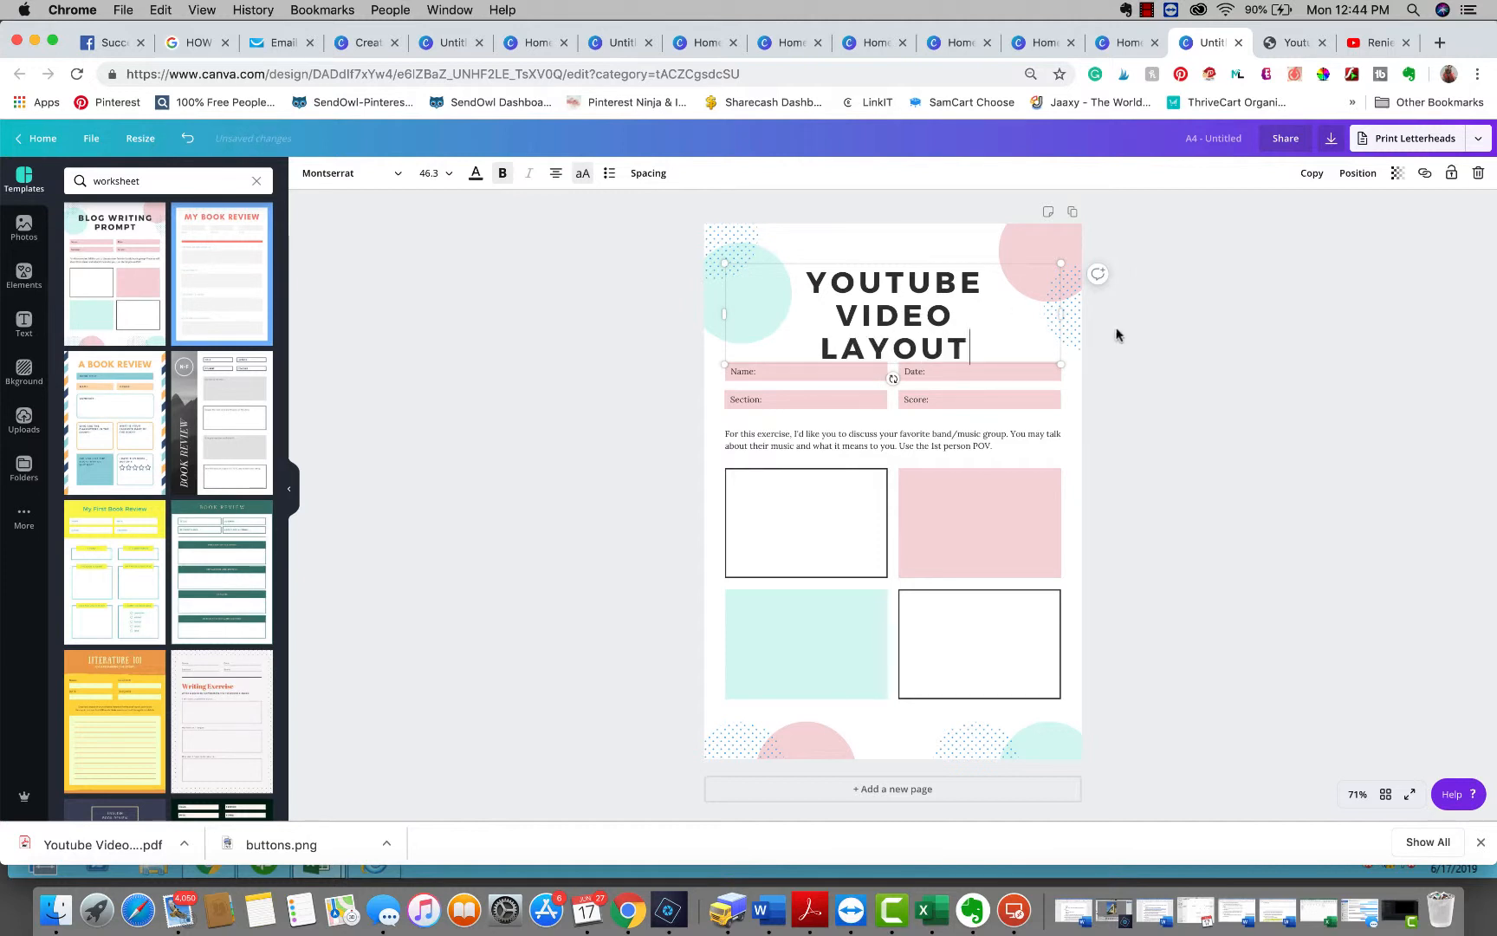
{"action": "left_click_drag", "start_coordinate": [1003, 262], "coordinate": [1003, 240]}
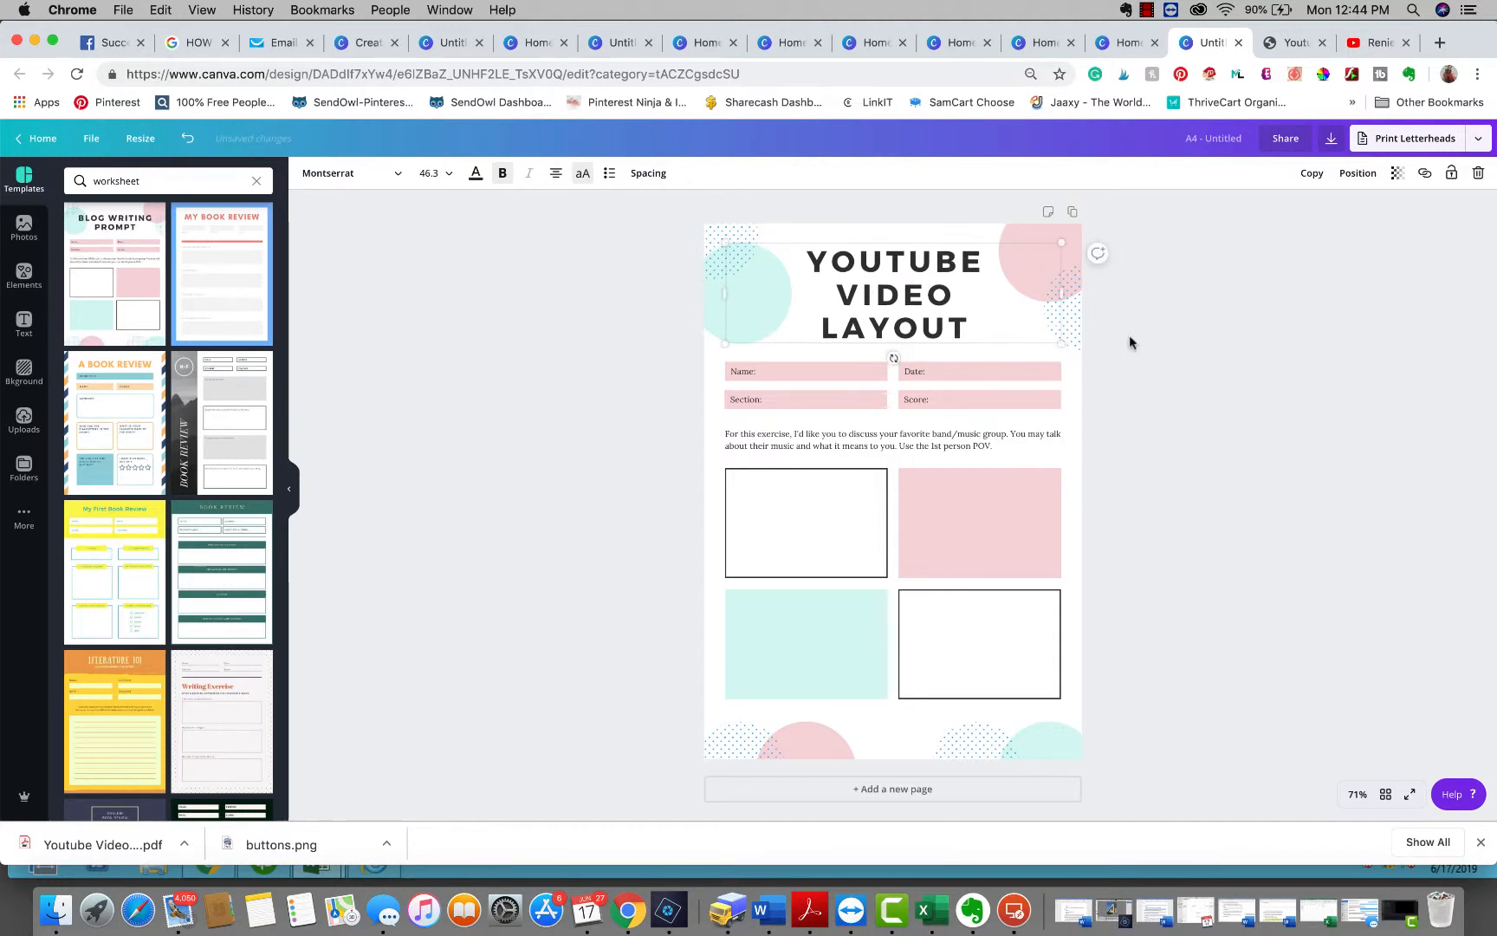
{"action": "left_click", "coordinate": [1189, 382]}
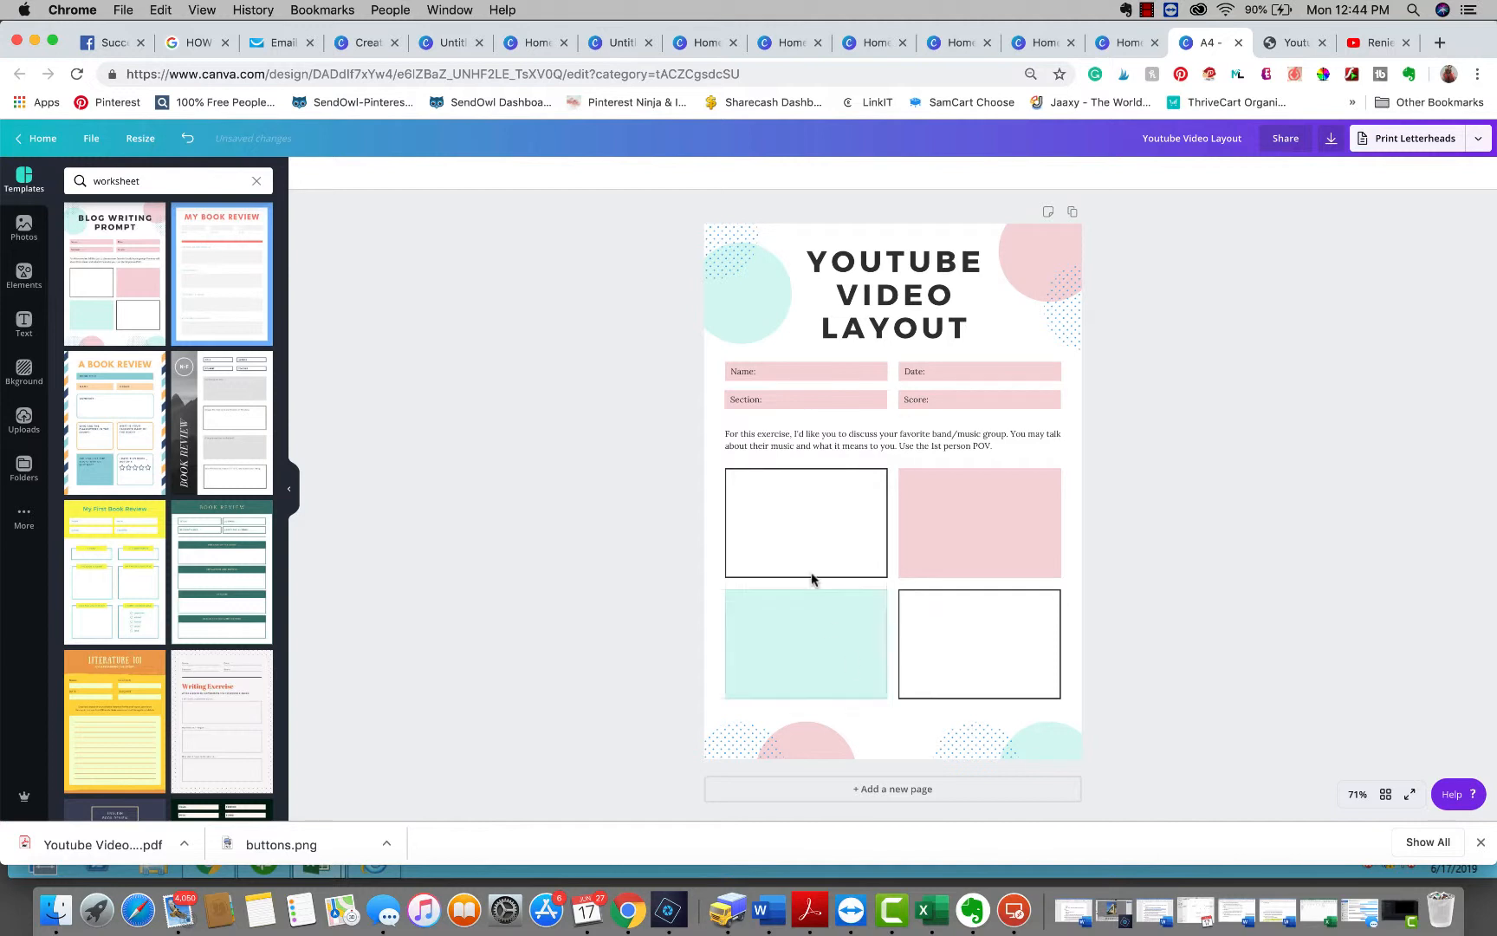
Recolor the top-left and top-right decorative circles to the red brand color
{"action": "left_click", "coordinate": [710, 317]}
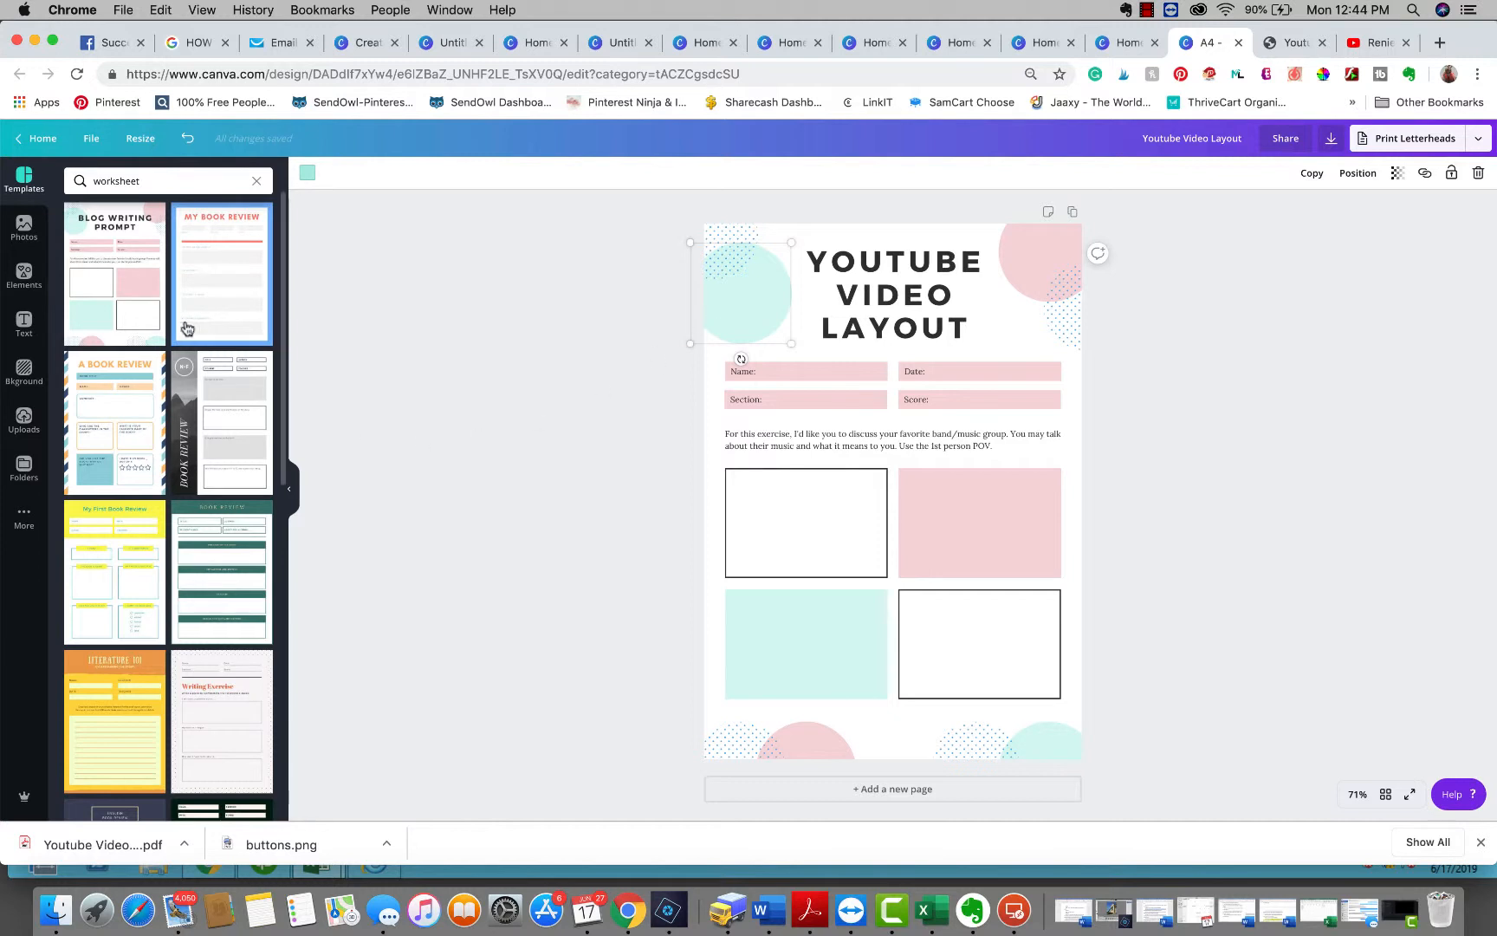
{"action": "left_click", "coordinate": [308, 174]}
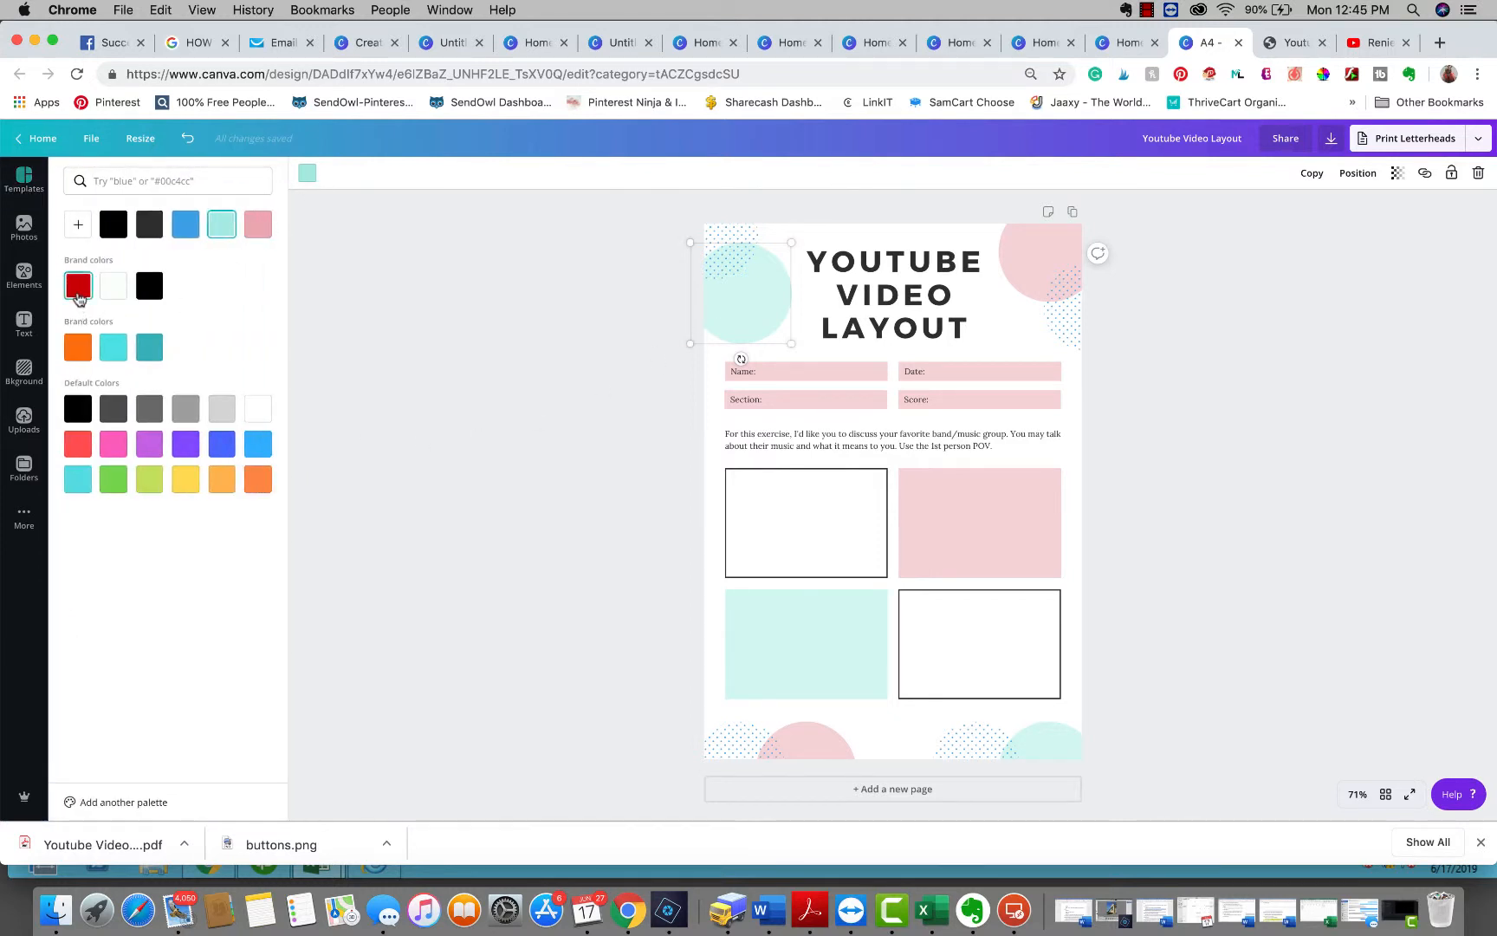
{"action": "left_click", "coordinate": [77, 285]}
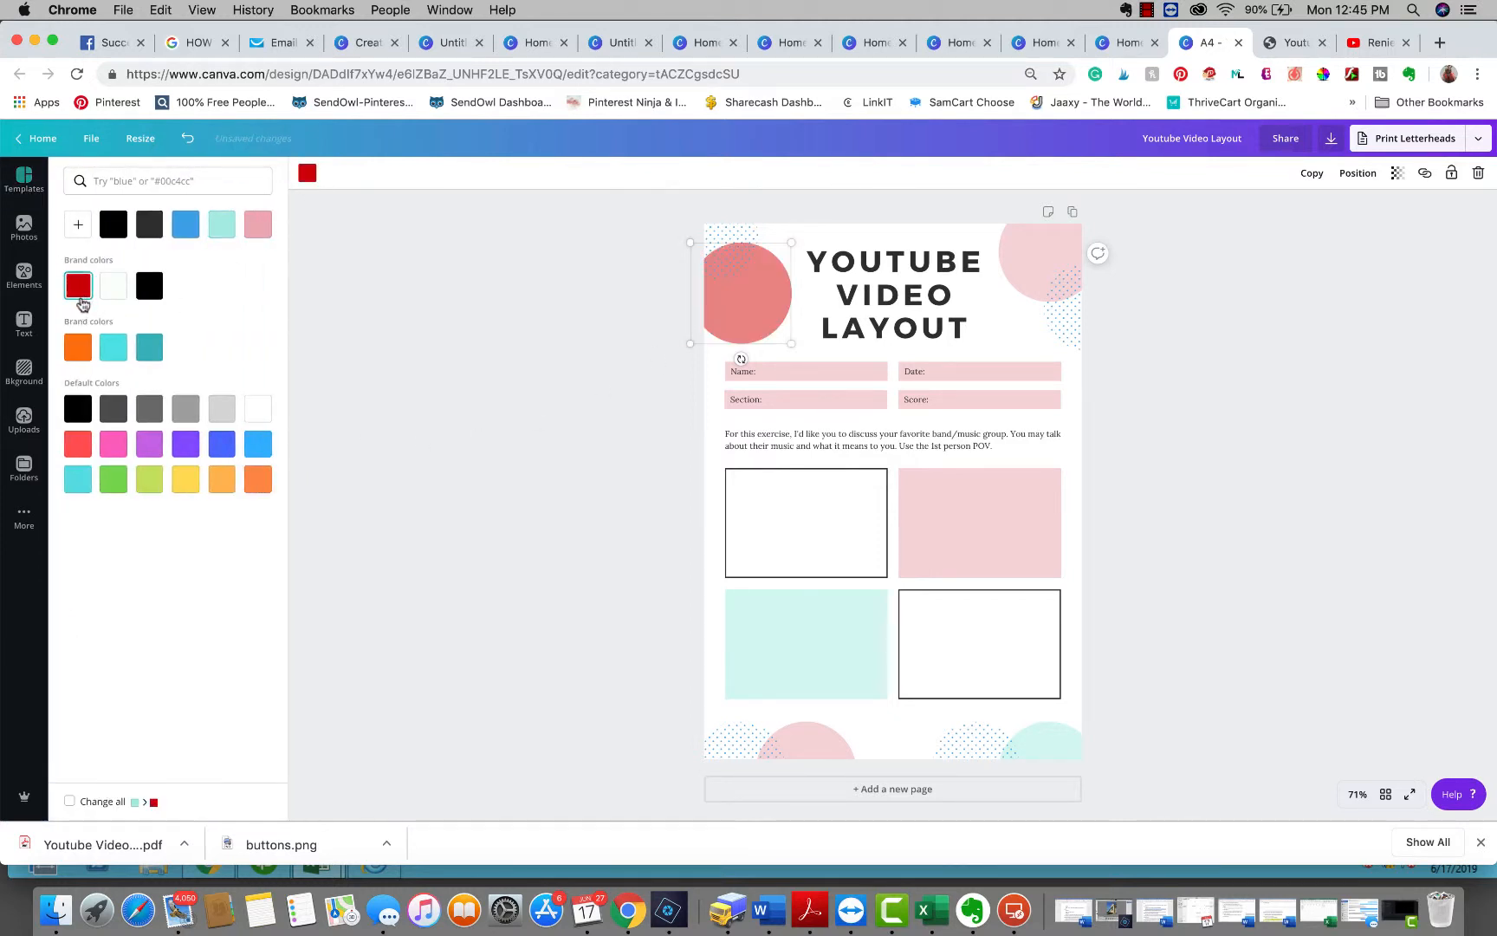
{"action": "left_click", "coordinate": [1065, 237]}
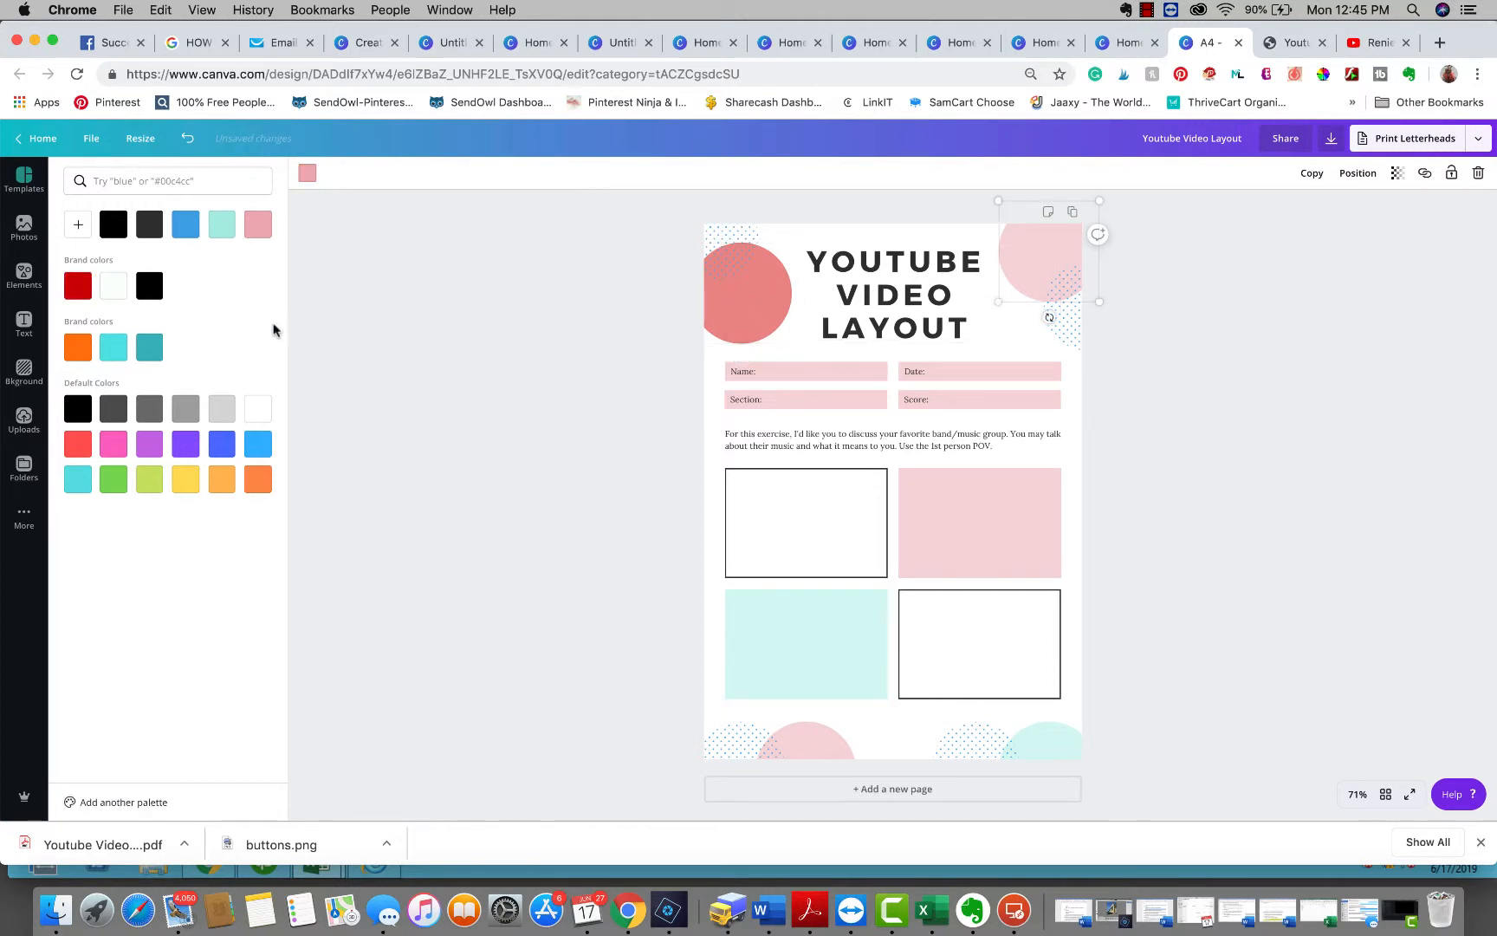
{"action": "left_click", "coordinate": [77, 285]}
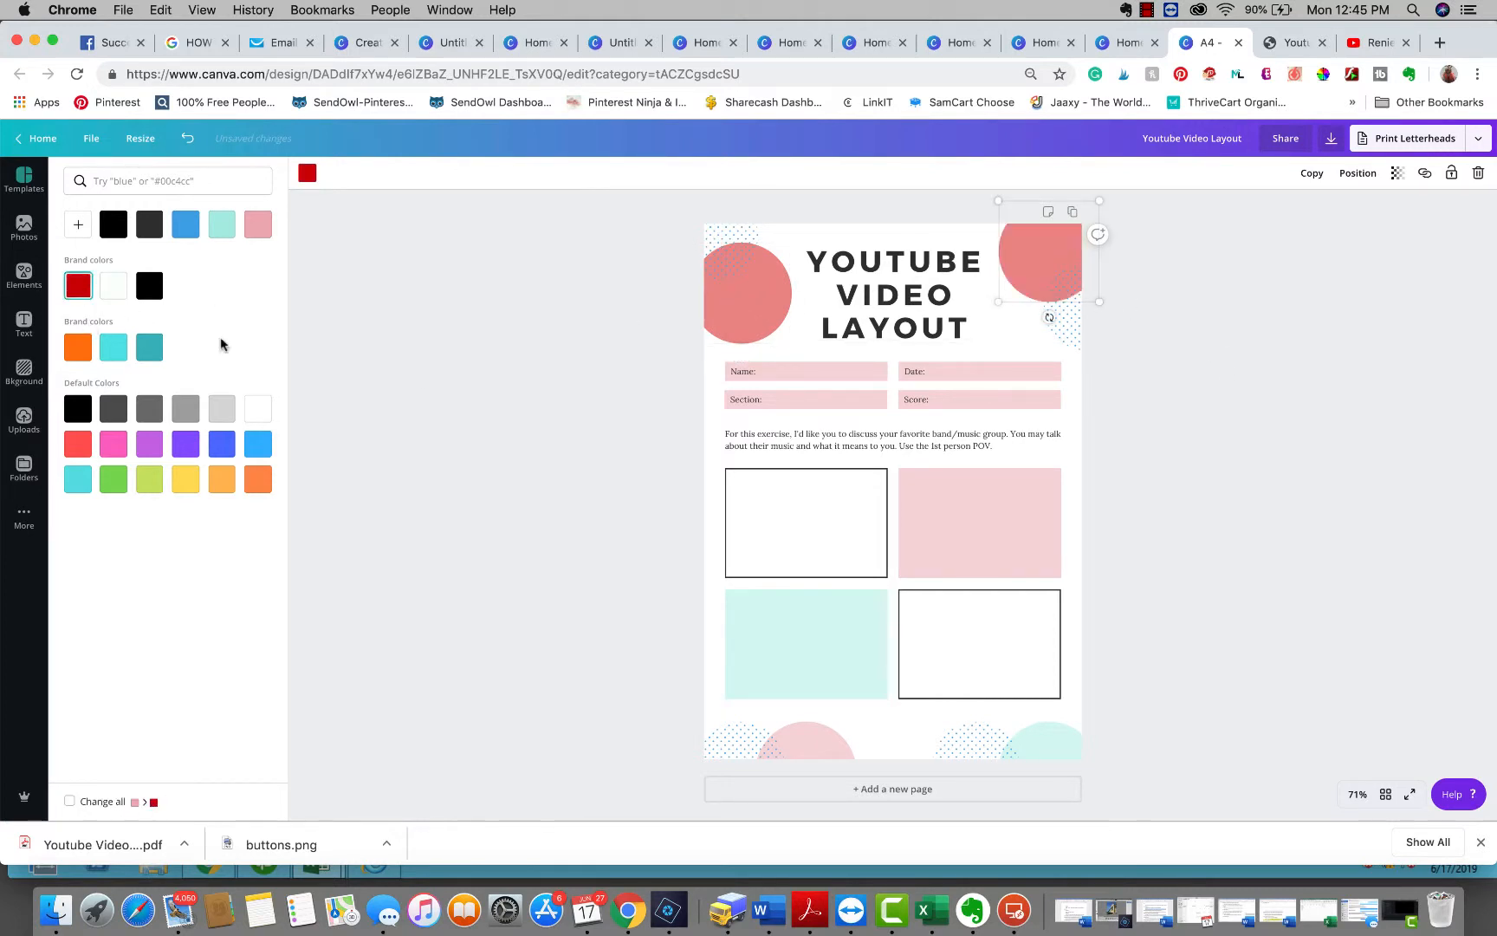
Recolor the Date and Score label bars to the red brand color
{"action": "left_click", "coordinate": [1012, 379]}
{"action": "left_click", "coordinate": [77, 285]}
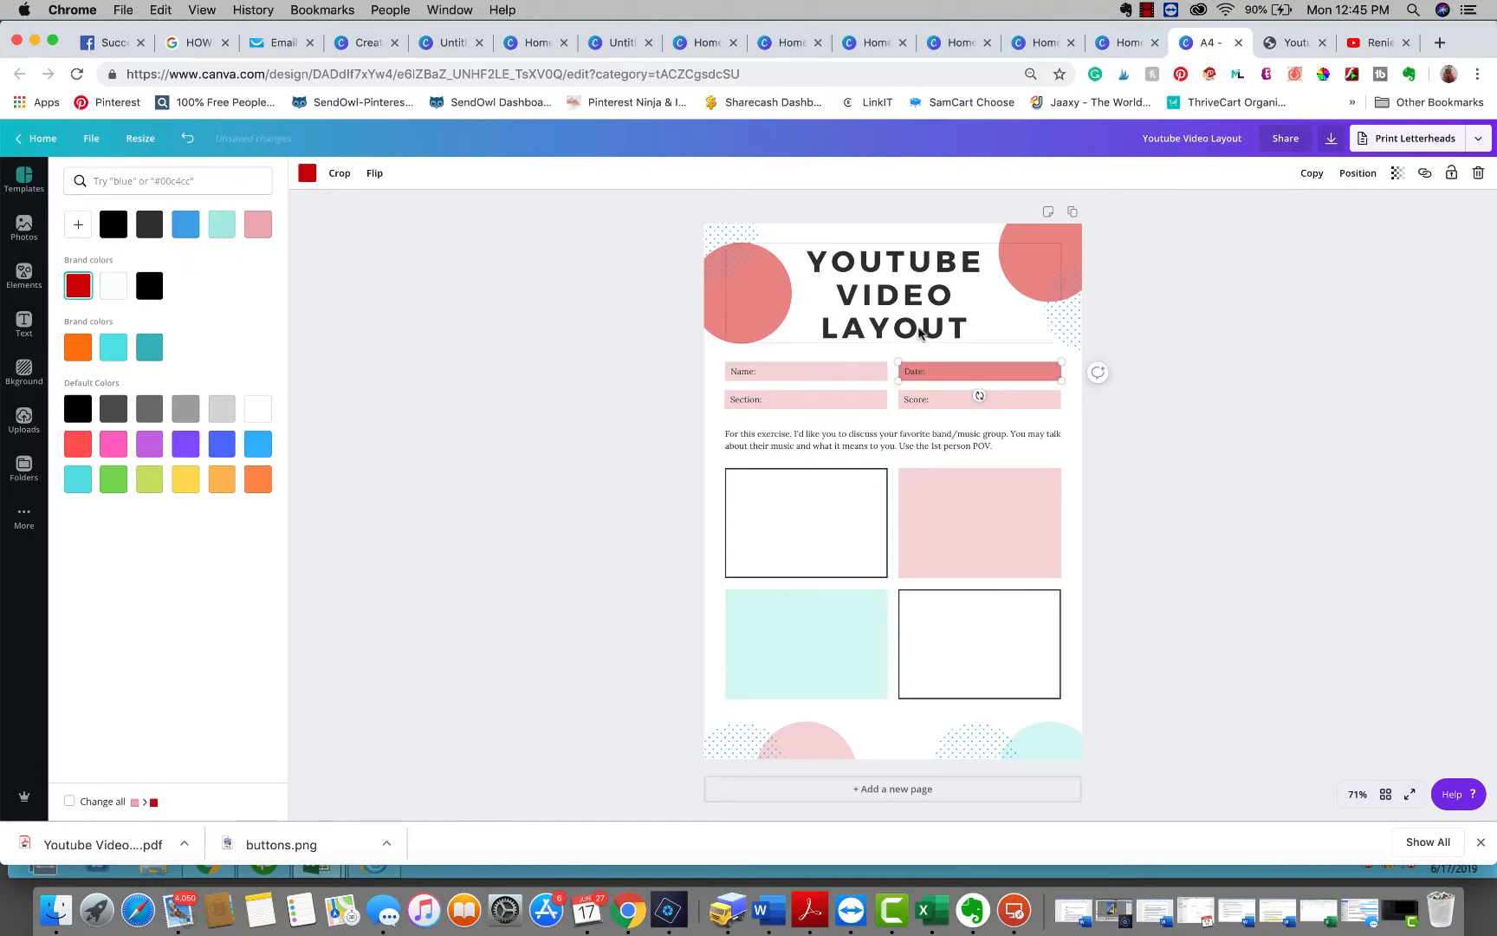
{"action": "left_click", "coordinate": [958, 403]}
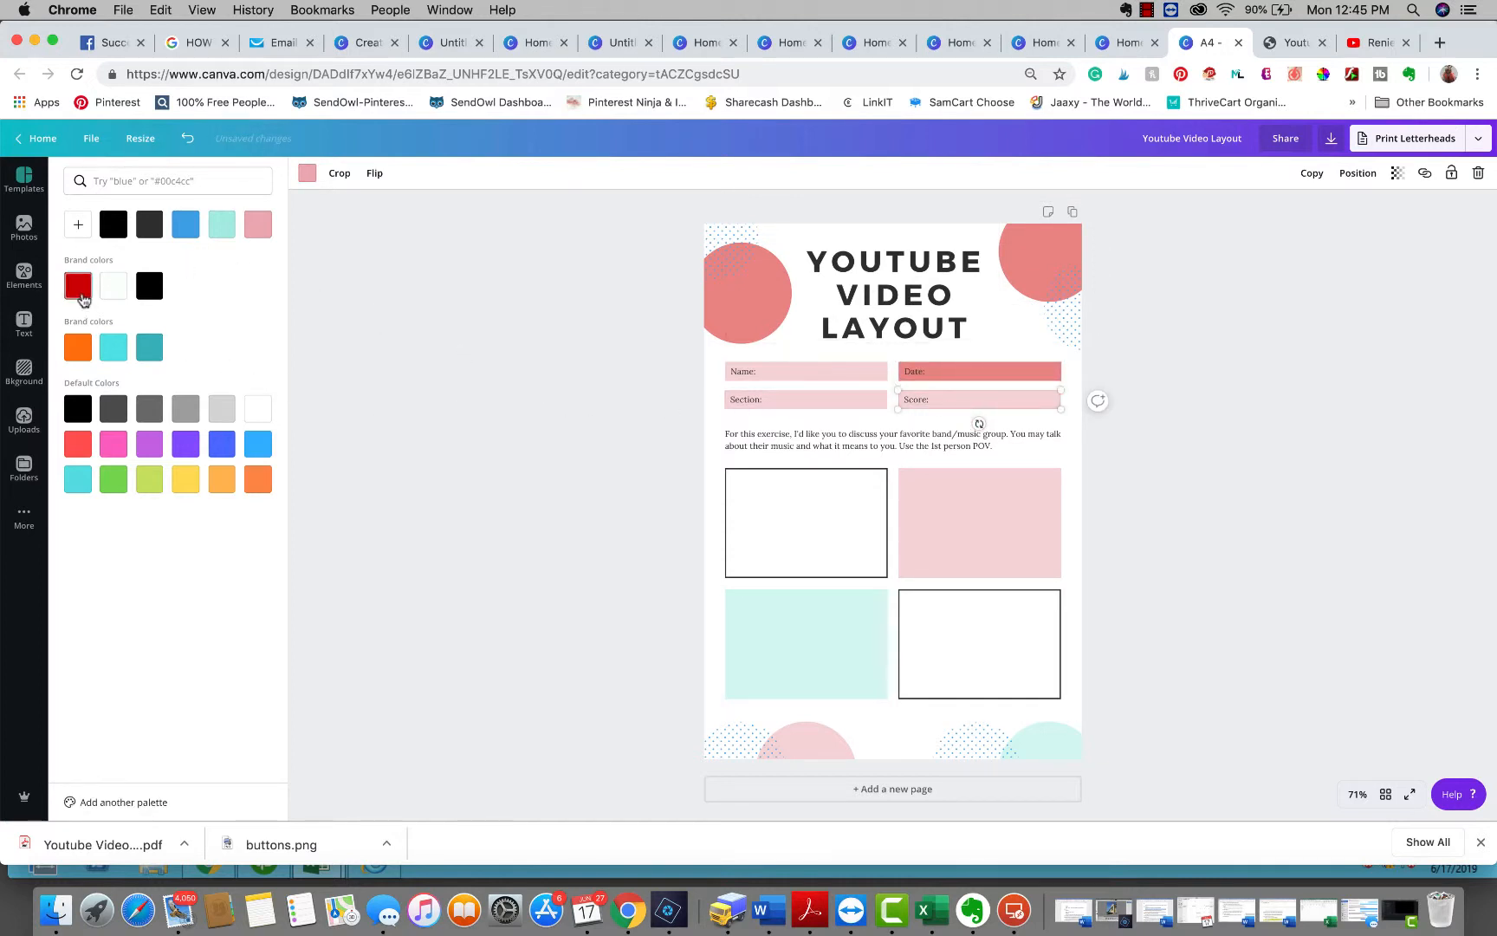
{"action": "left_click", "coordinate": [80, 296]}
Recolor the Name and Section label bars to the red brand color
{"action": "left_click", "coordinate": [839, 401]}
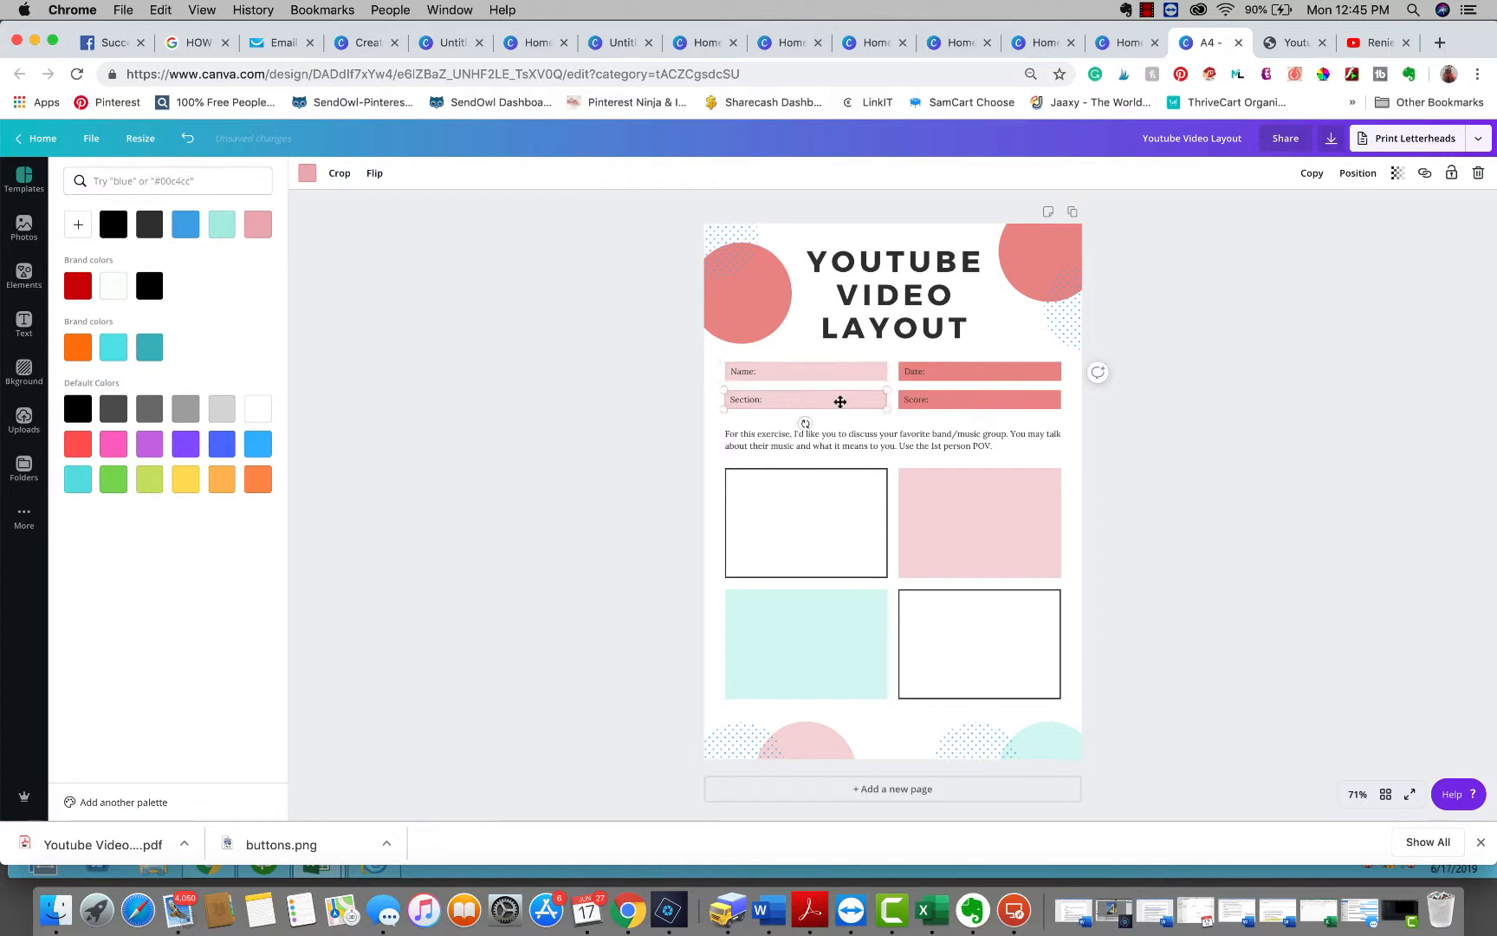
{"action": "left_click_drag", "start_coordinate": [649, 362], "coordinate": [1006, 413]}
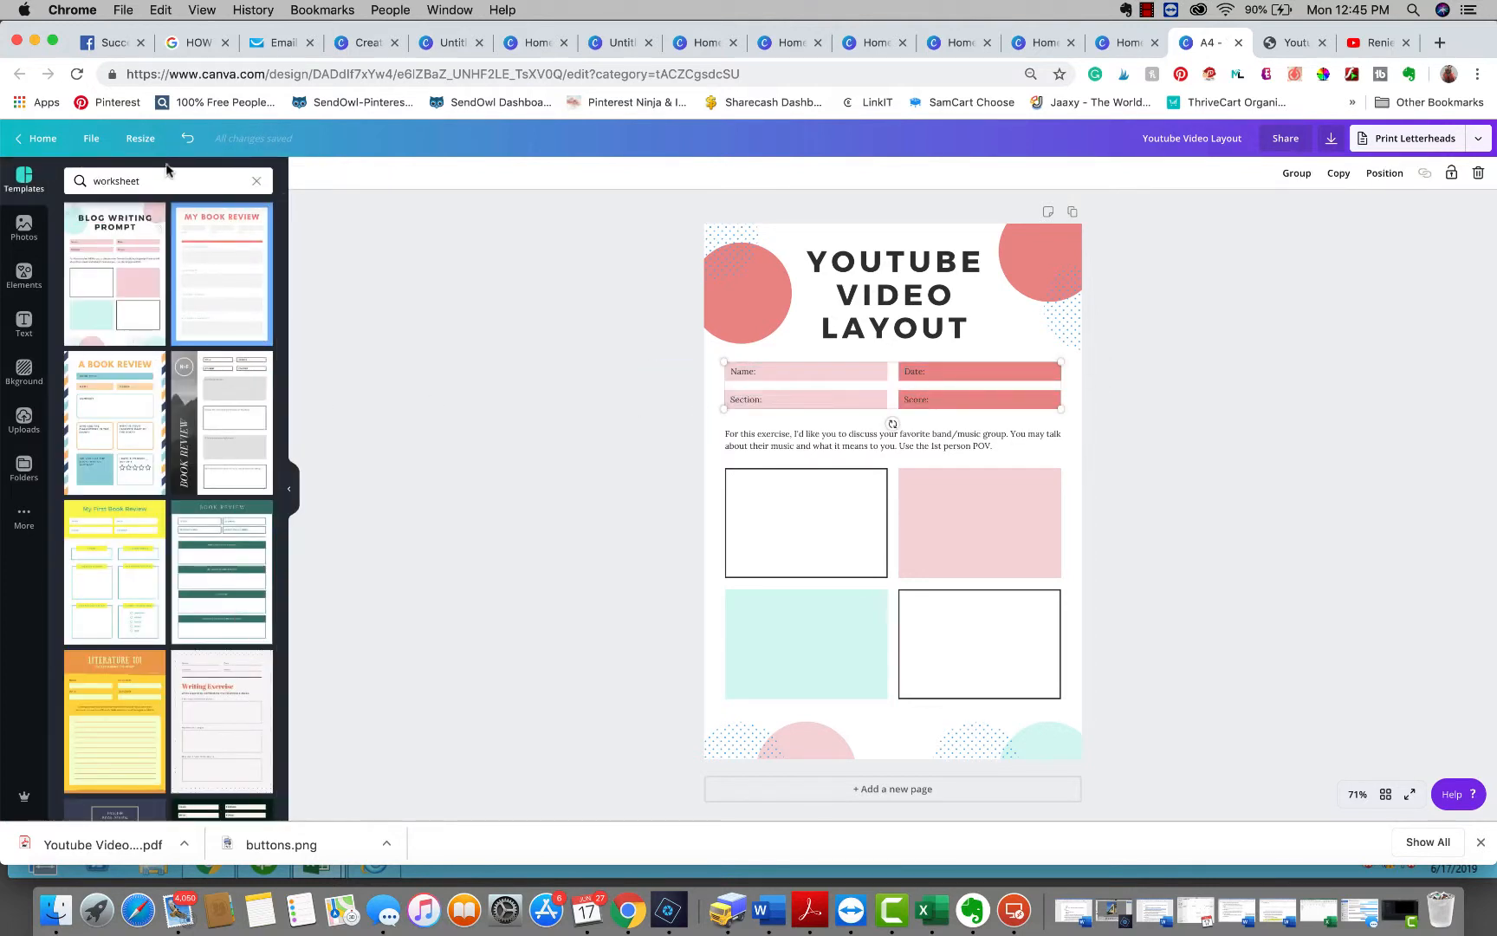
{"action": "left_click", "coordinate": [785, 371]}
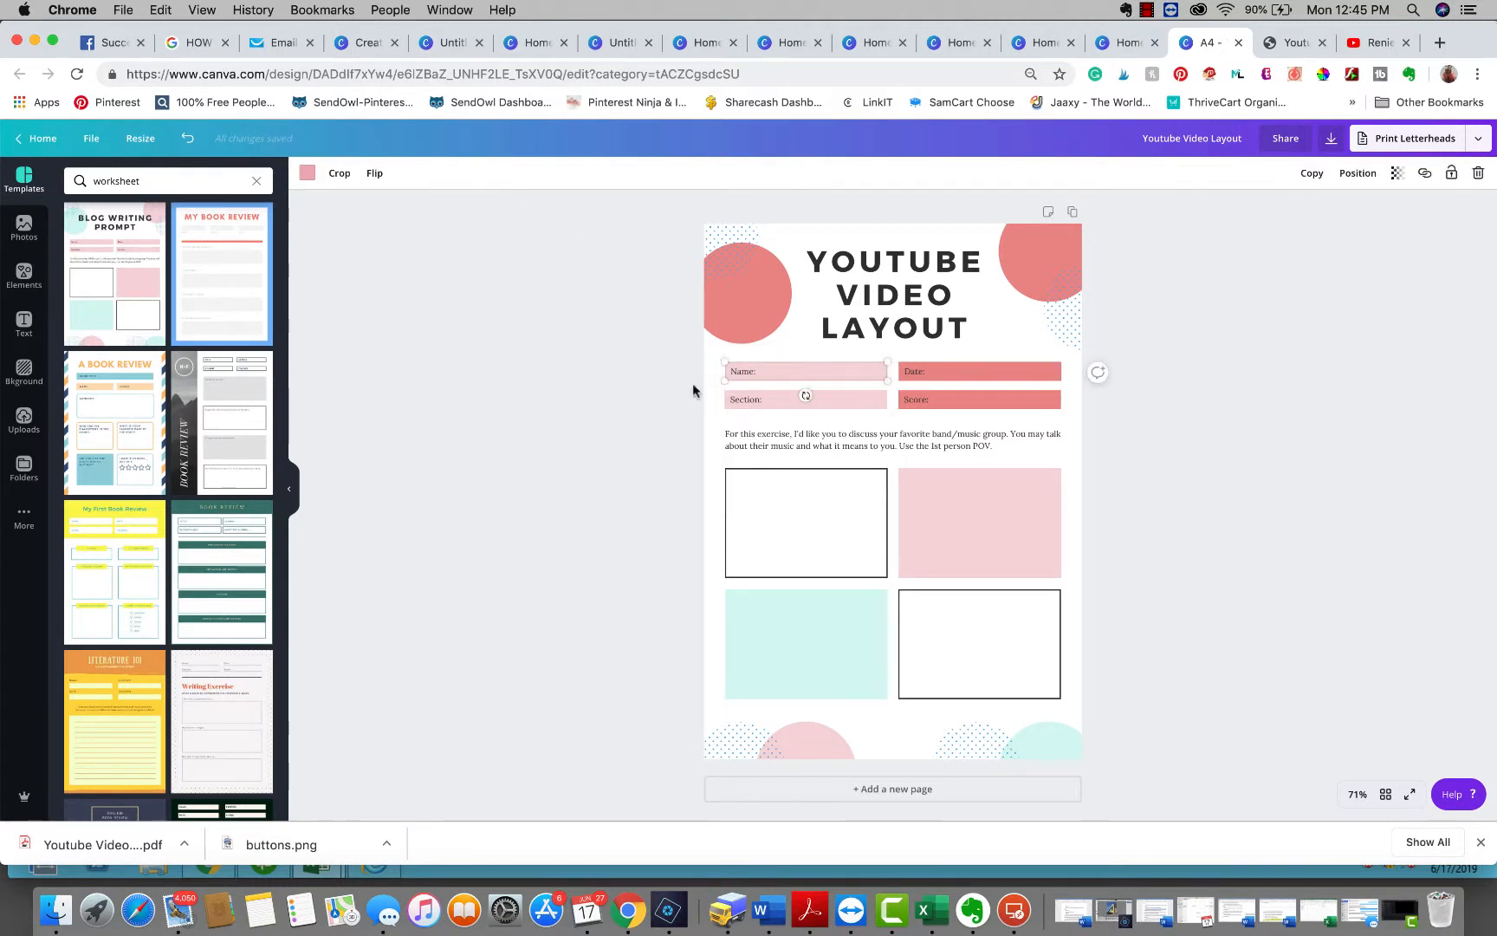
{"action": "left_click", "coordinate": [306, 173]}
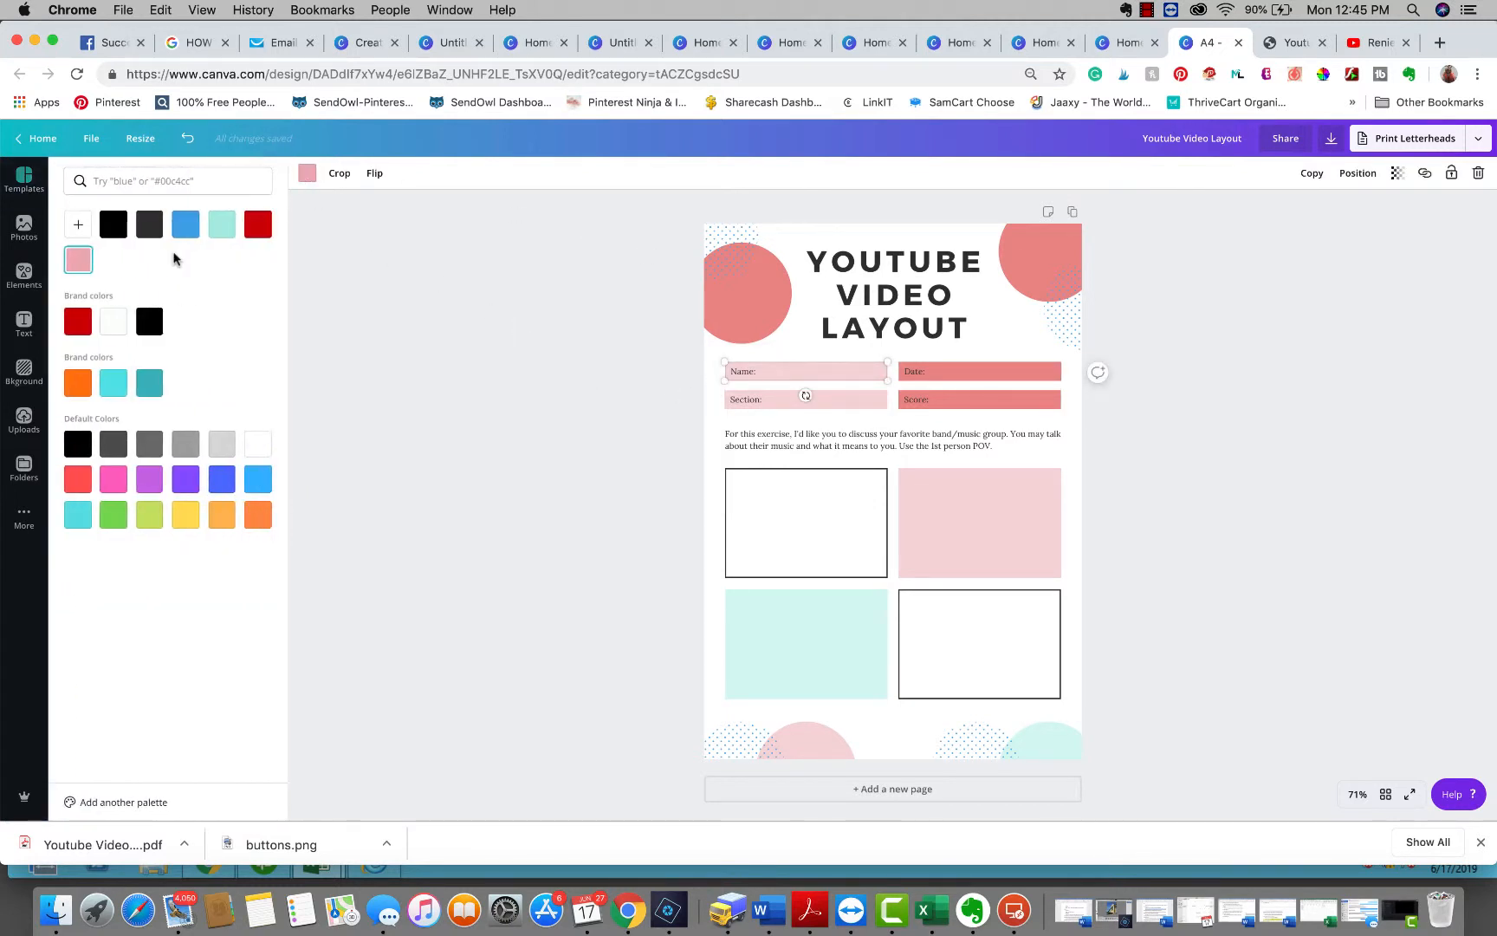
{"action": "left_click", "coordinate": [77, 322]}
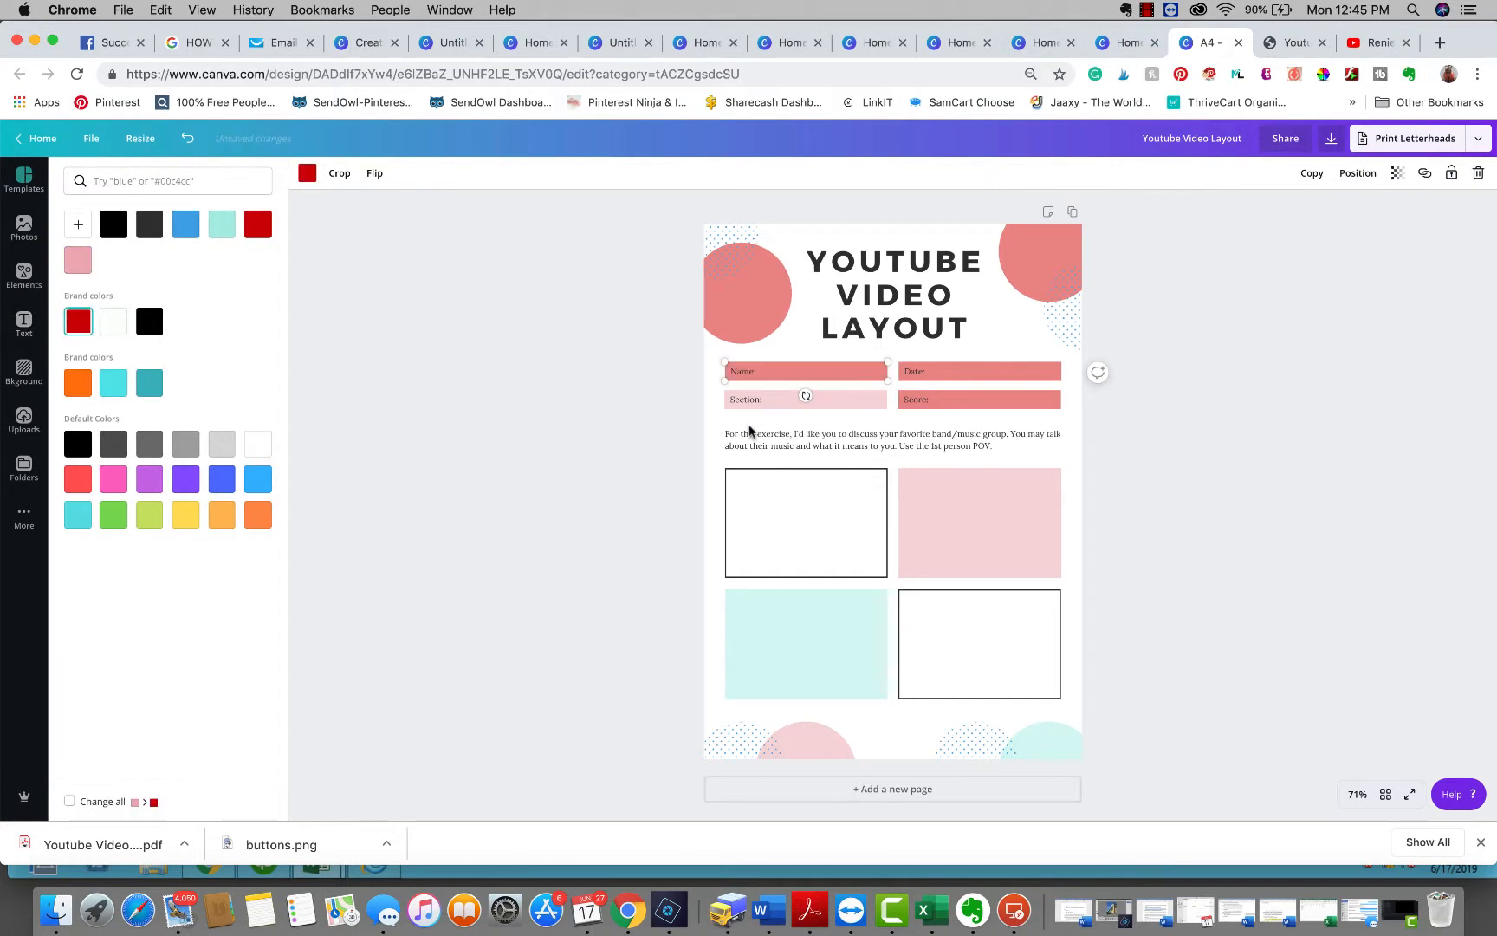
{"action": "left_click", "coordinate": [824, 408]}
{"action": "left_click", "coordinate": [78, 322]}
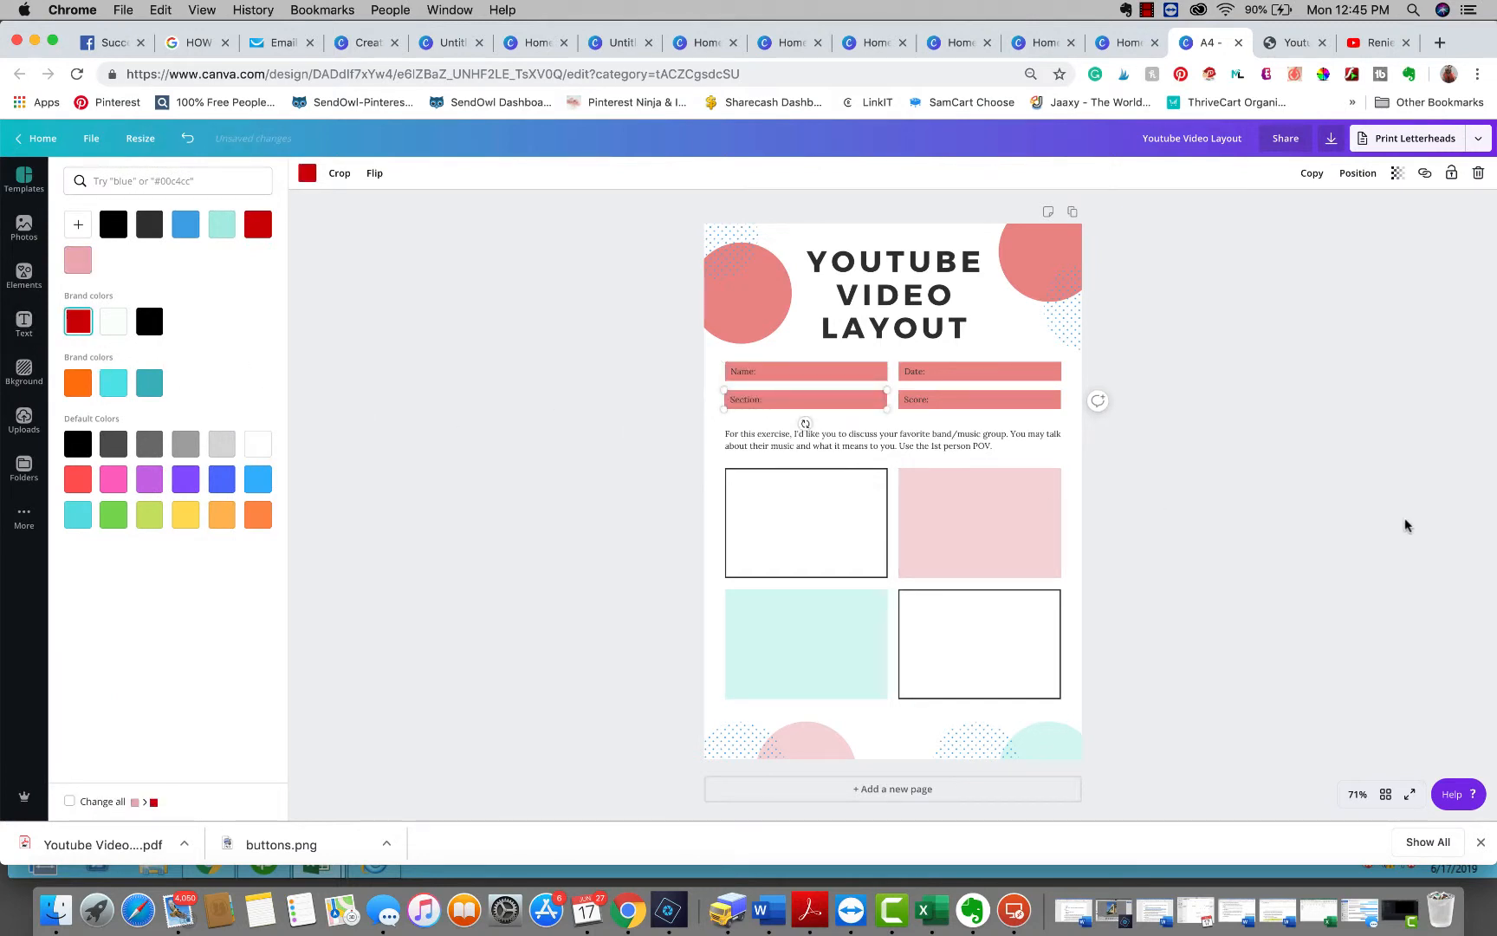
{"action": "left_click", "coordinate": [1303, 482]}
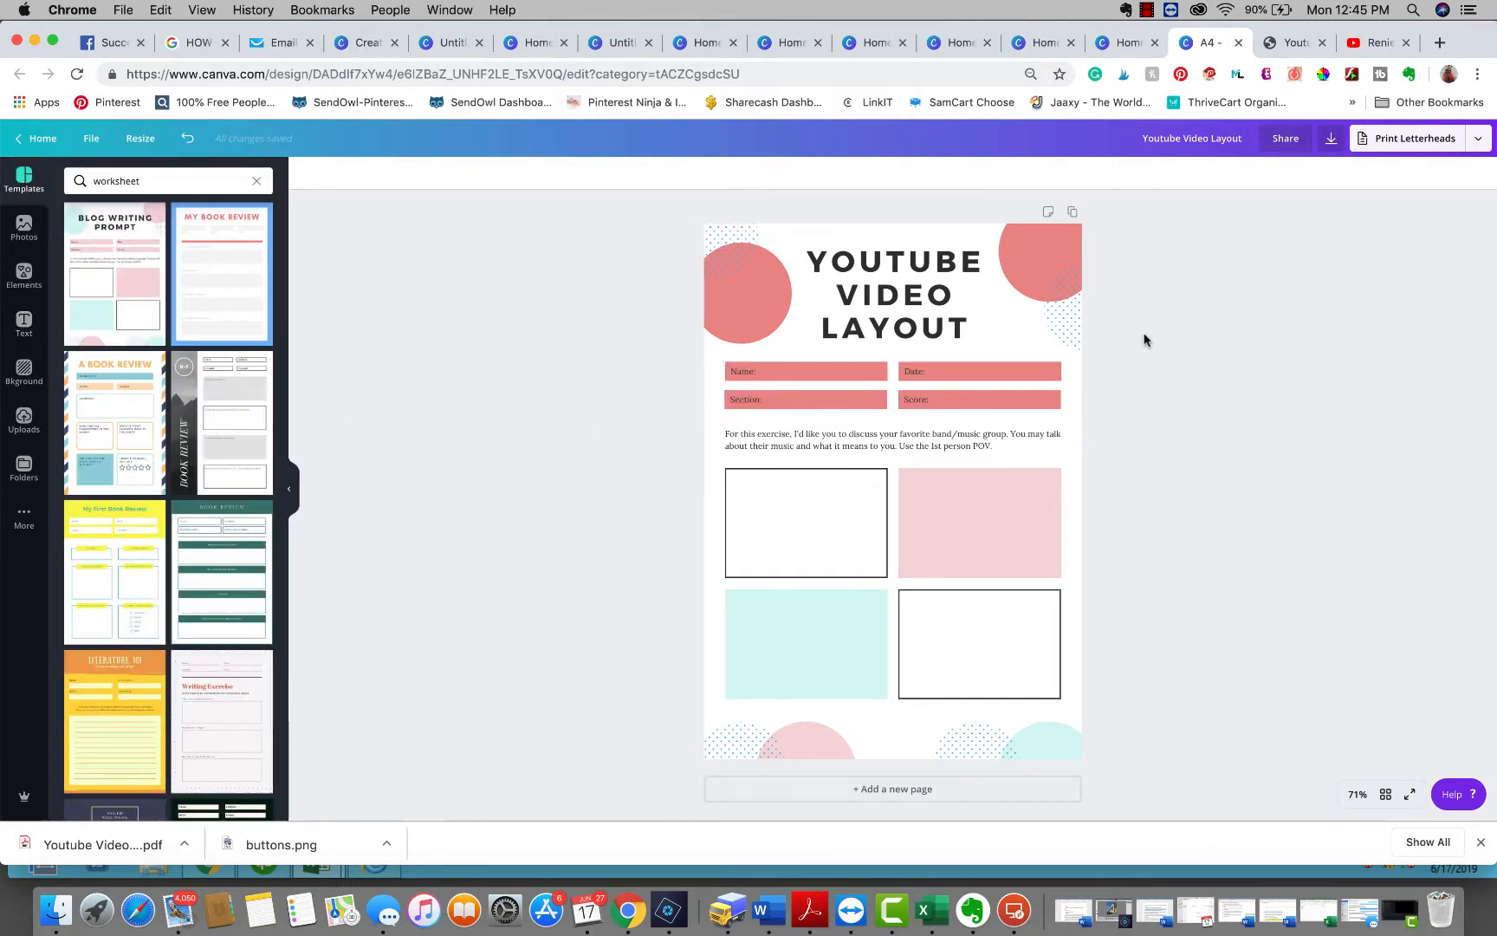
Set the top-right circle's transparency to 100 so it shows solid red
{"action": "left_click", "coordinate": [1037, 232]}
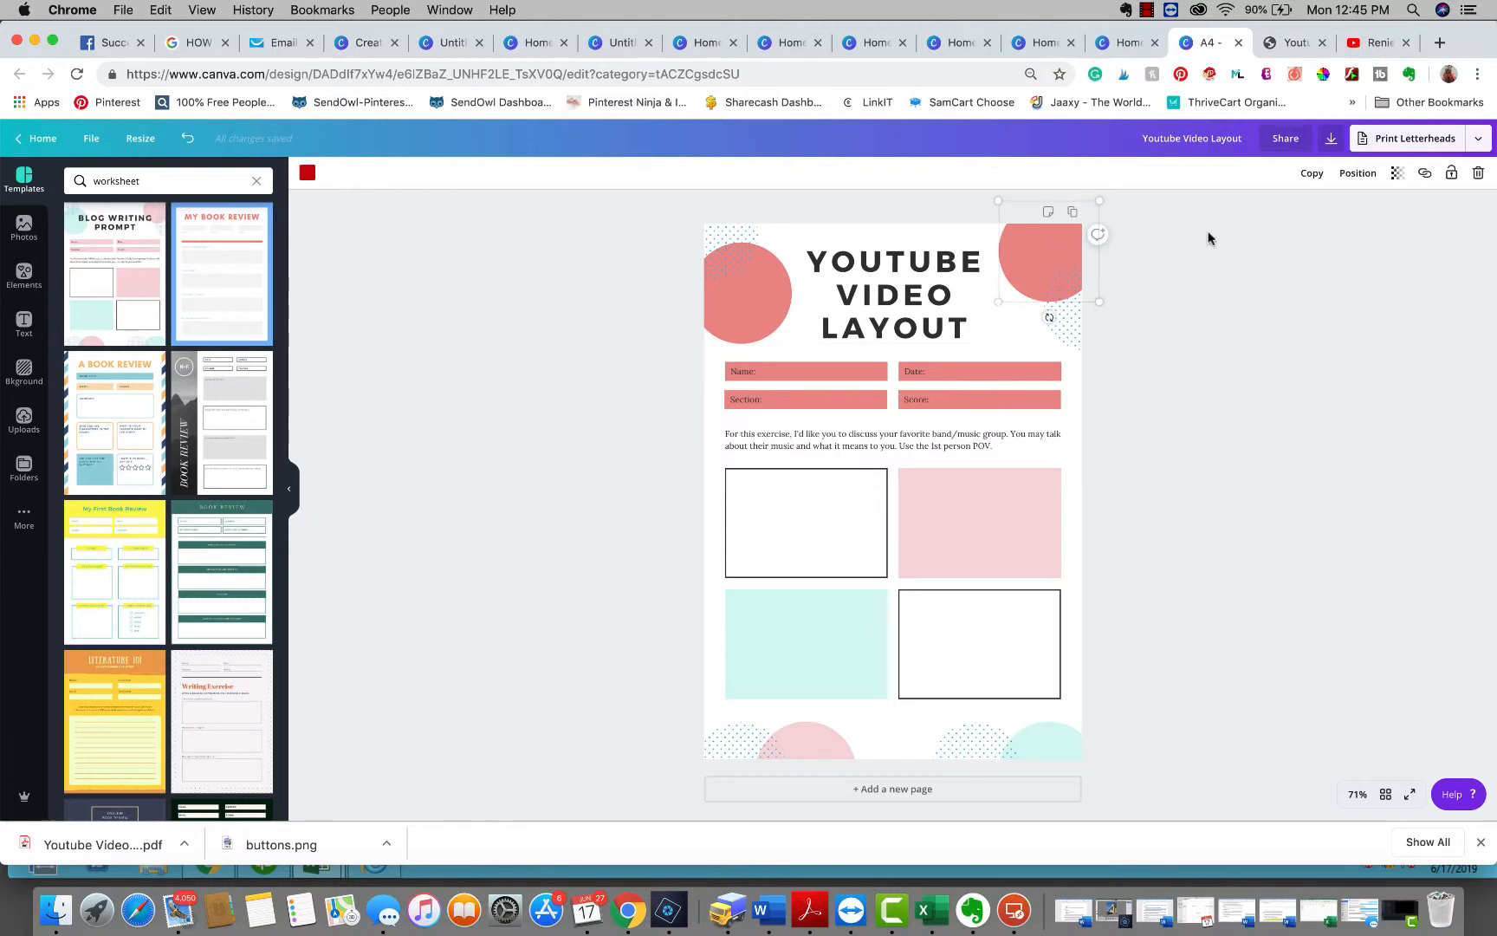
{"action": "left_click", "coordinate": [1397, 172]}
{"action": "left_click_drag", "start_coordinate": [1321, 208], "coordinate": [1395, 208]}
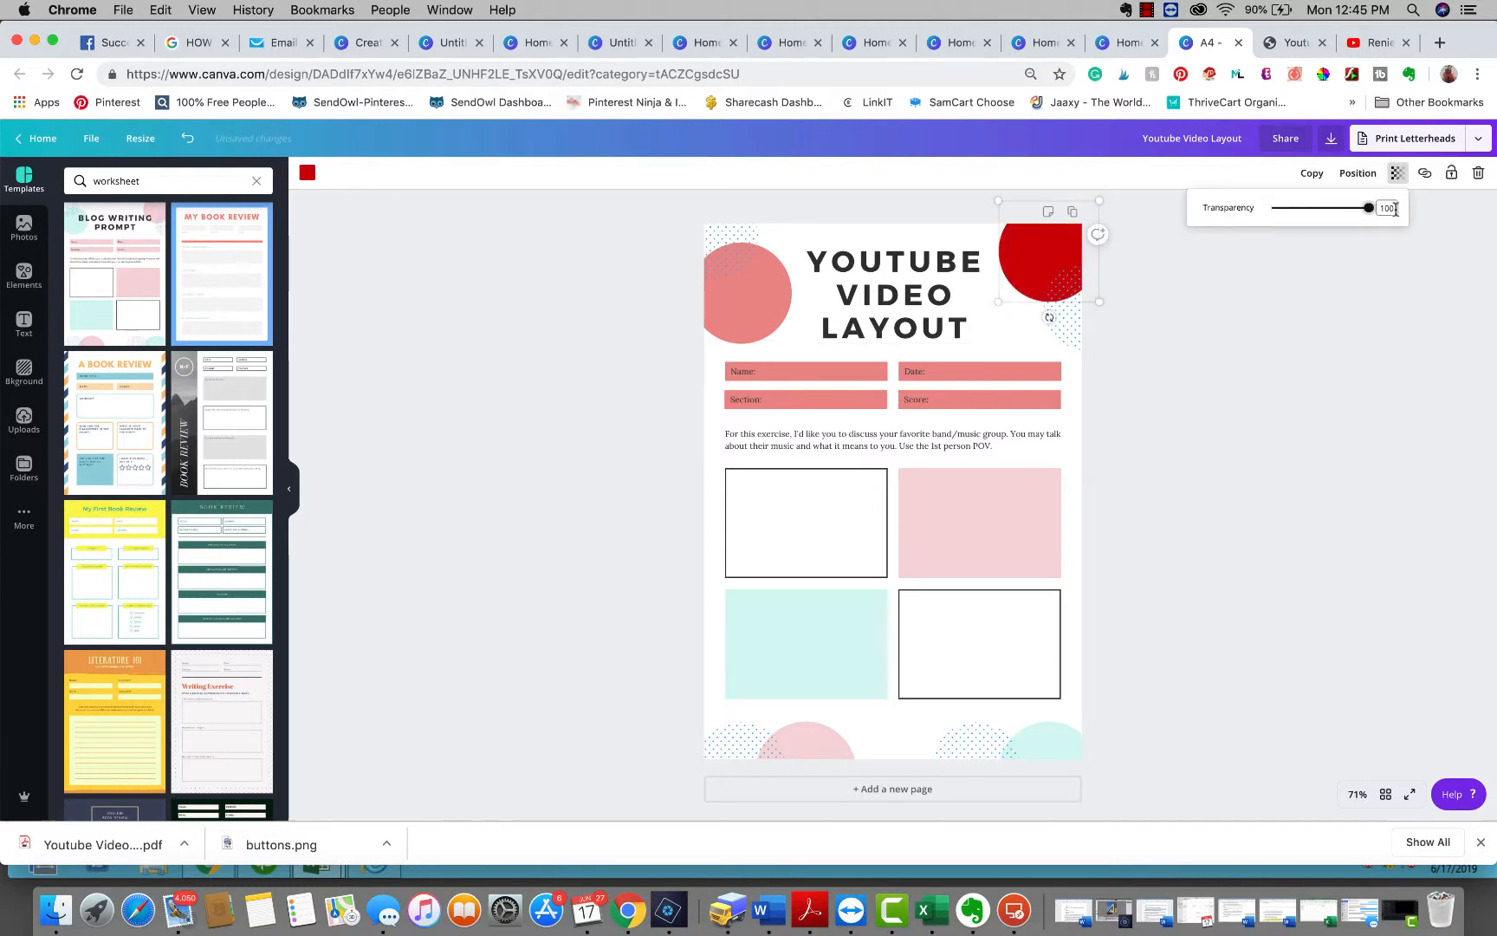
{"action": "left_click", "coordinate": [1362, 275]}
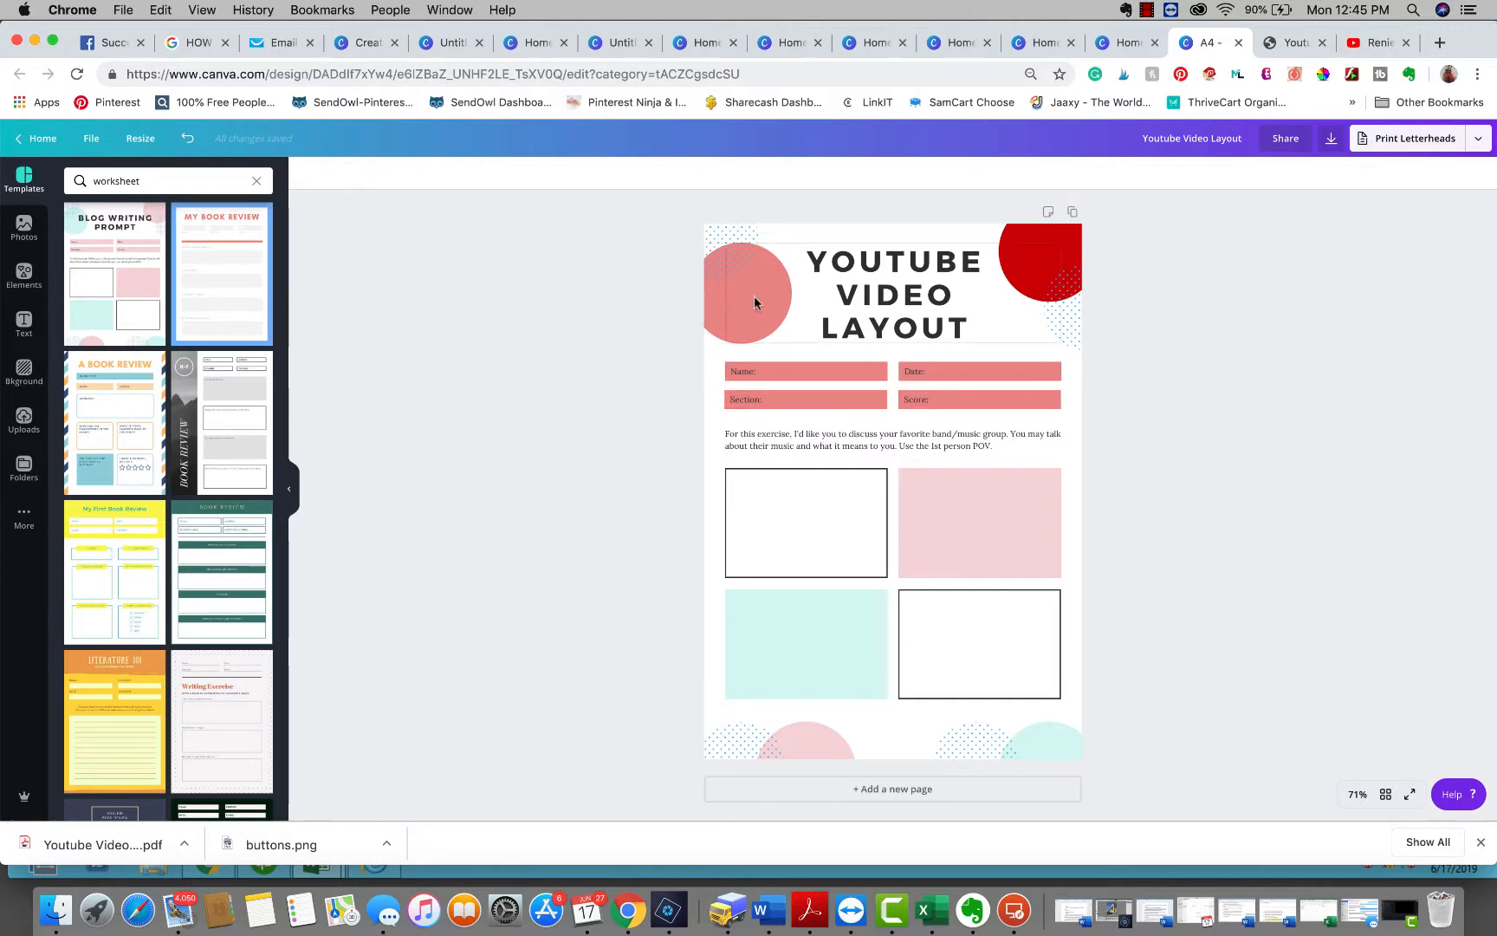
Set the top-left circle's transparency to 100 so it shows solid red
{"action": "left_click", "coordinate": [718, 292]}
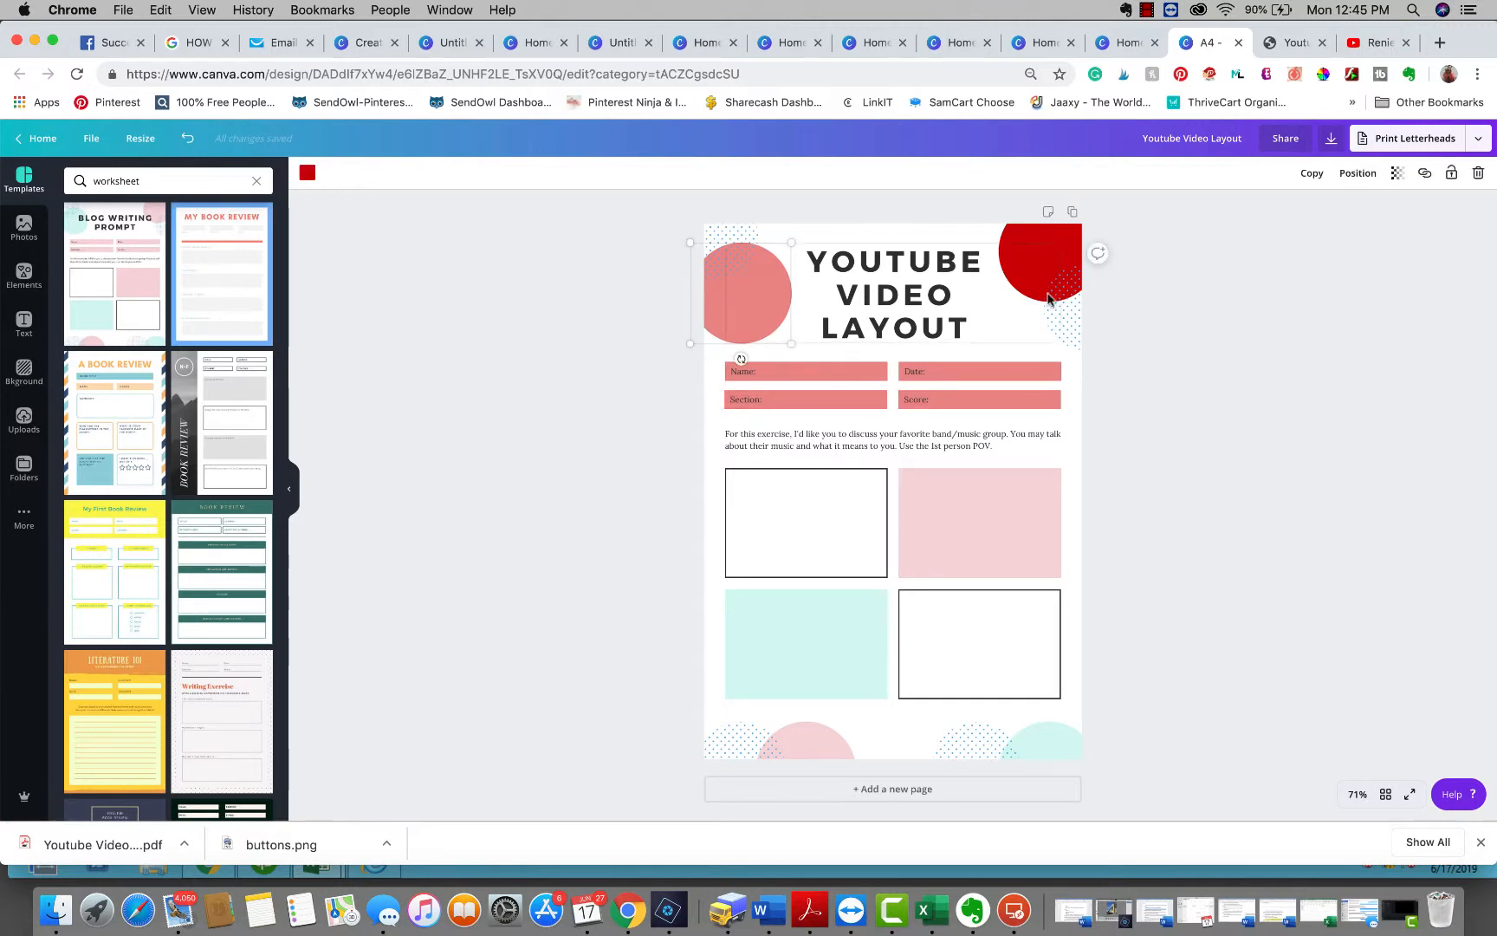
{"action": "left_click", "coordinate": [1397, 172]}
{"action": "left_click_drag", "start_coordinate": [1319, 208], "coordinate": [1450, 211]}
{"action": "left_click", "coordinate": [1310, 347]}
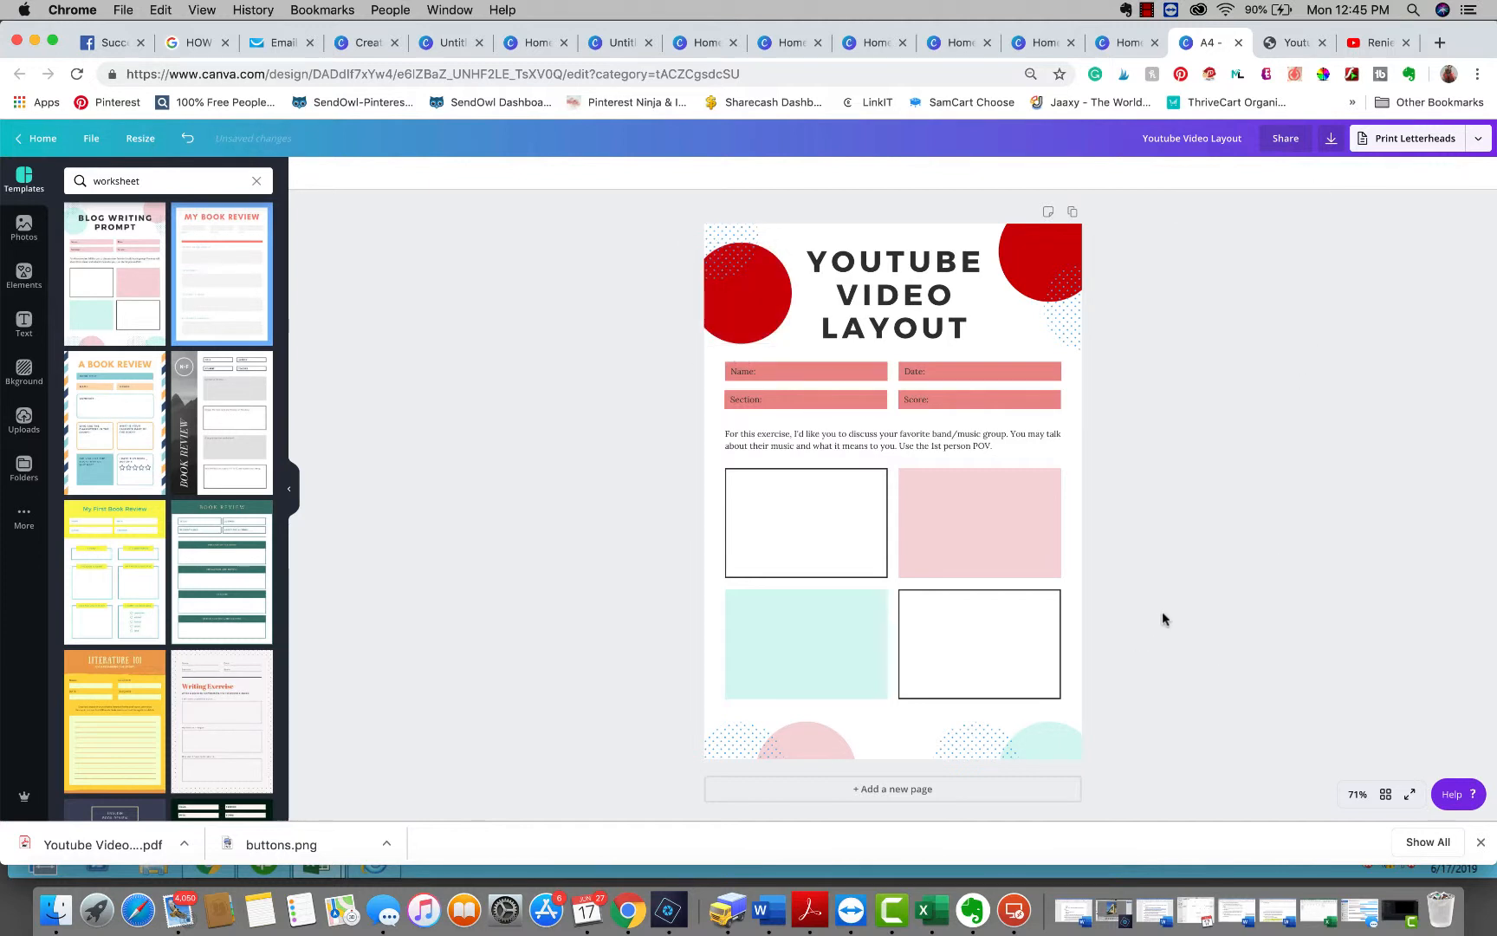
Widen the Name label's text box across its bar to a width of about 316
{"action": "scroll", "coordinate": [1161, 619], "scroll_direction": "down", "scroll_amount": 1}
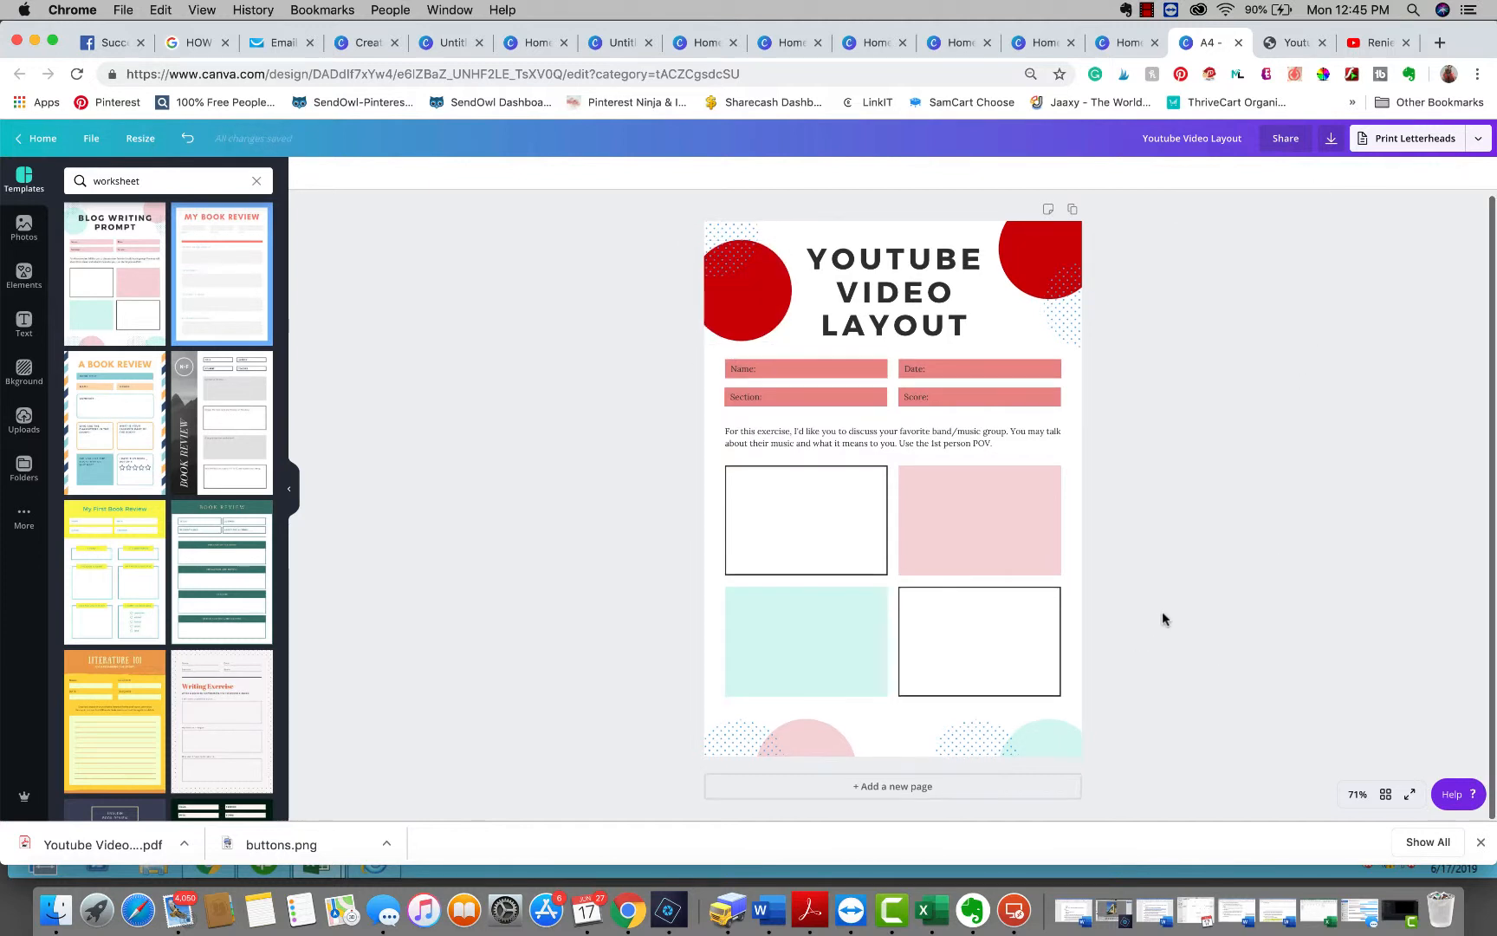
{"action": "left_click", "coordinate": [758, 367]}
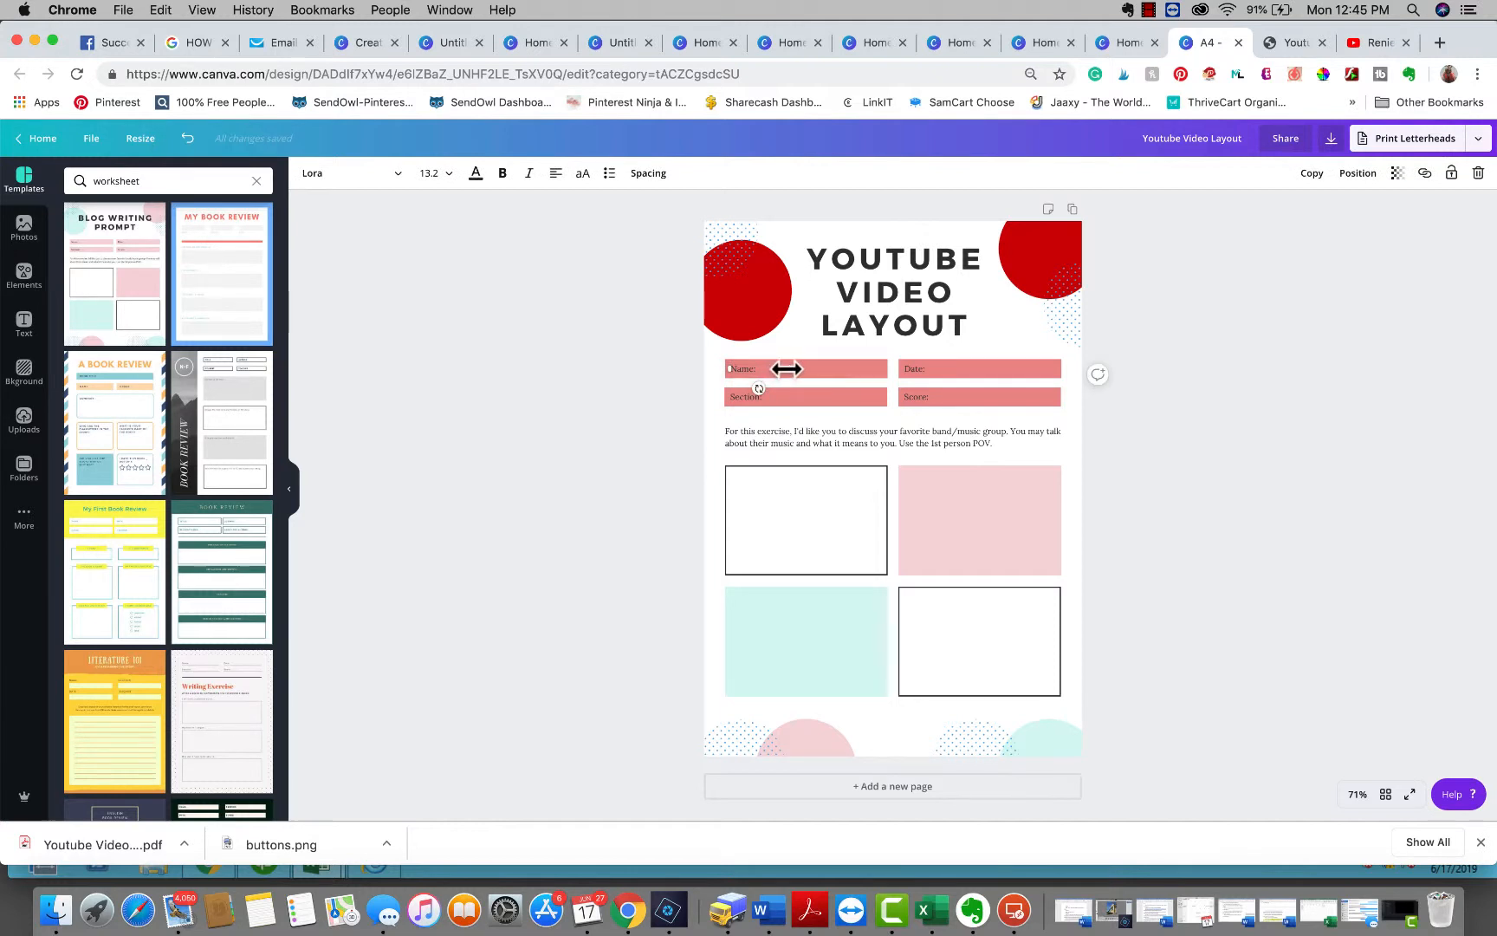
{"action": "left_click_drag", "start_coordinate": [784, 369], "coordinate": [1068, 369]}
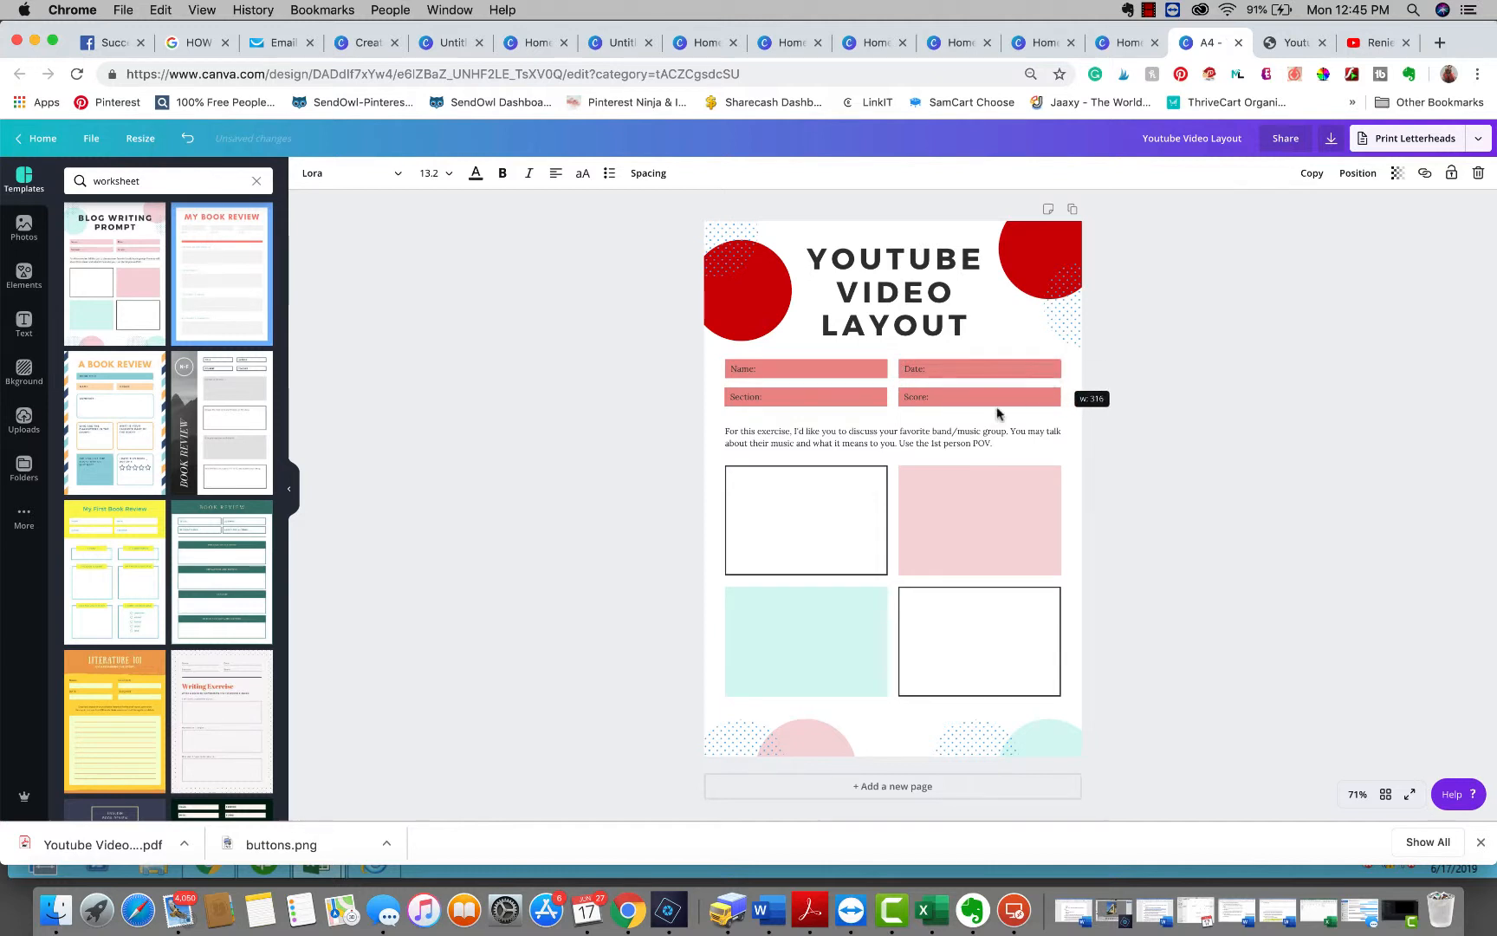
Replace the Section label text with Playlist, checking the reference worksheet PDF in another tab
{"action": "left_click", "coordinate": [742, 396]}
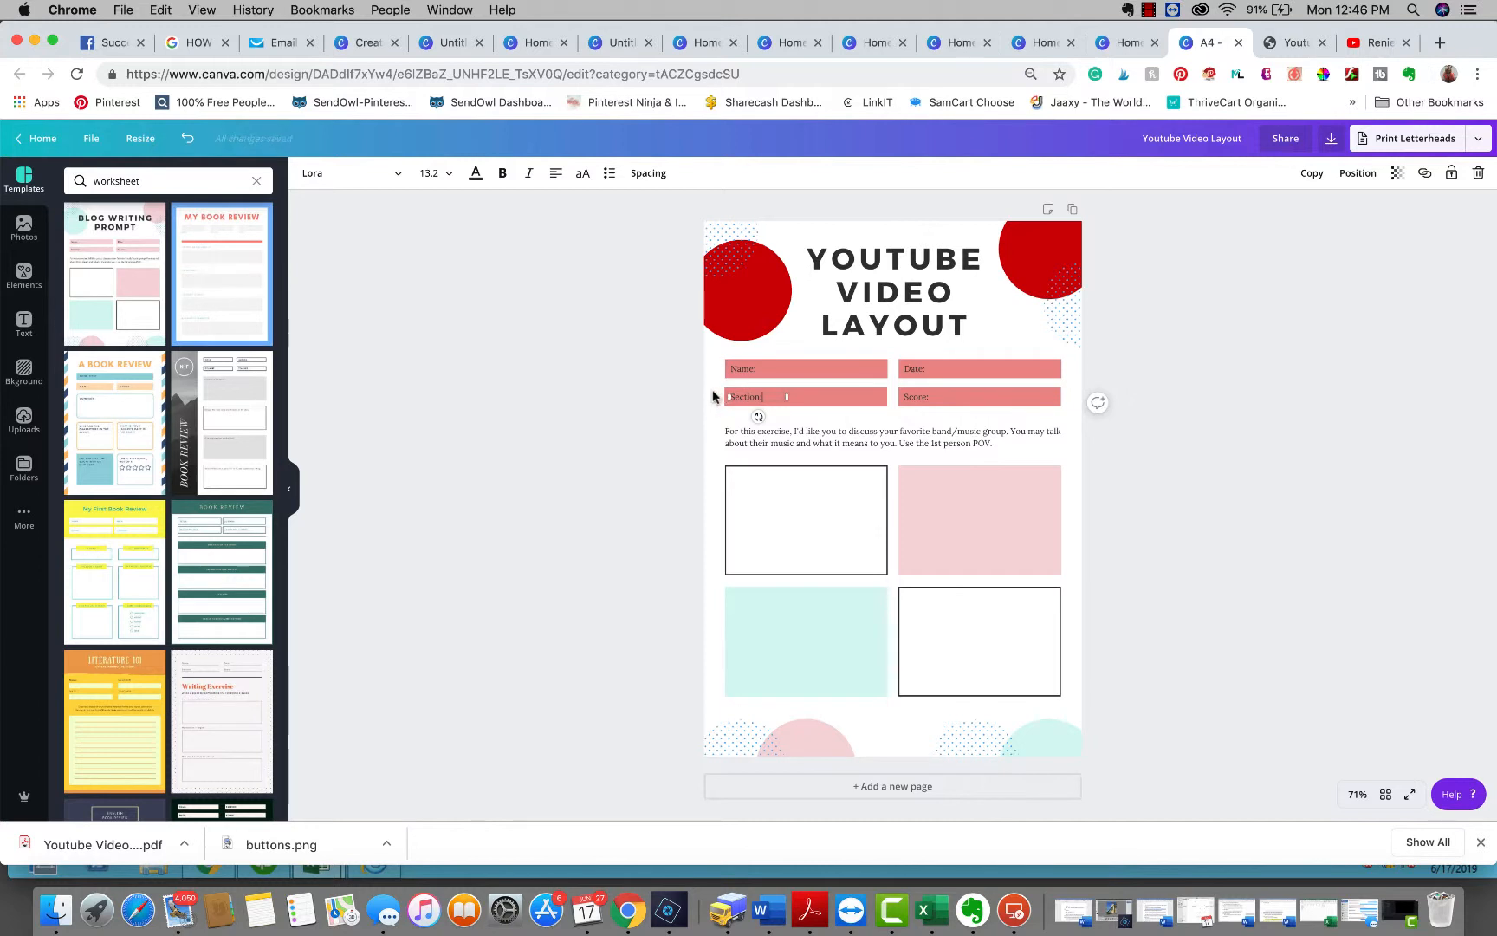
{"action": "left_click", "coordinate": [762, 399]}
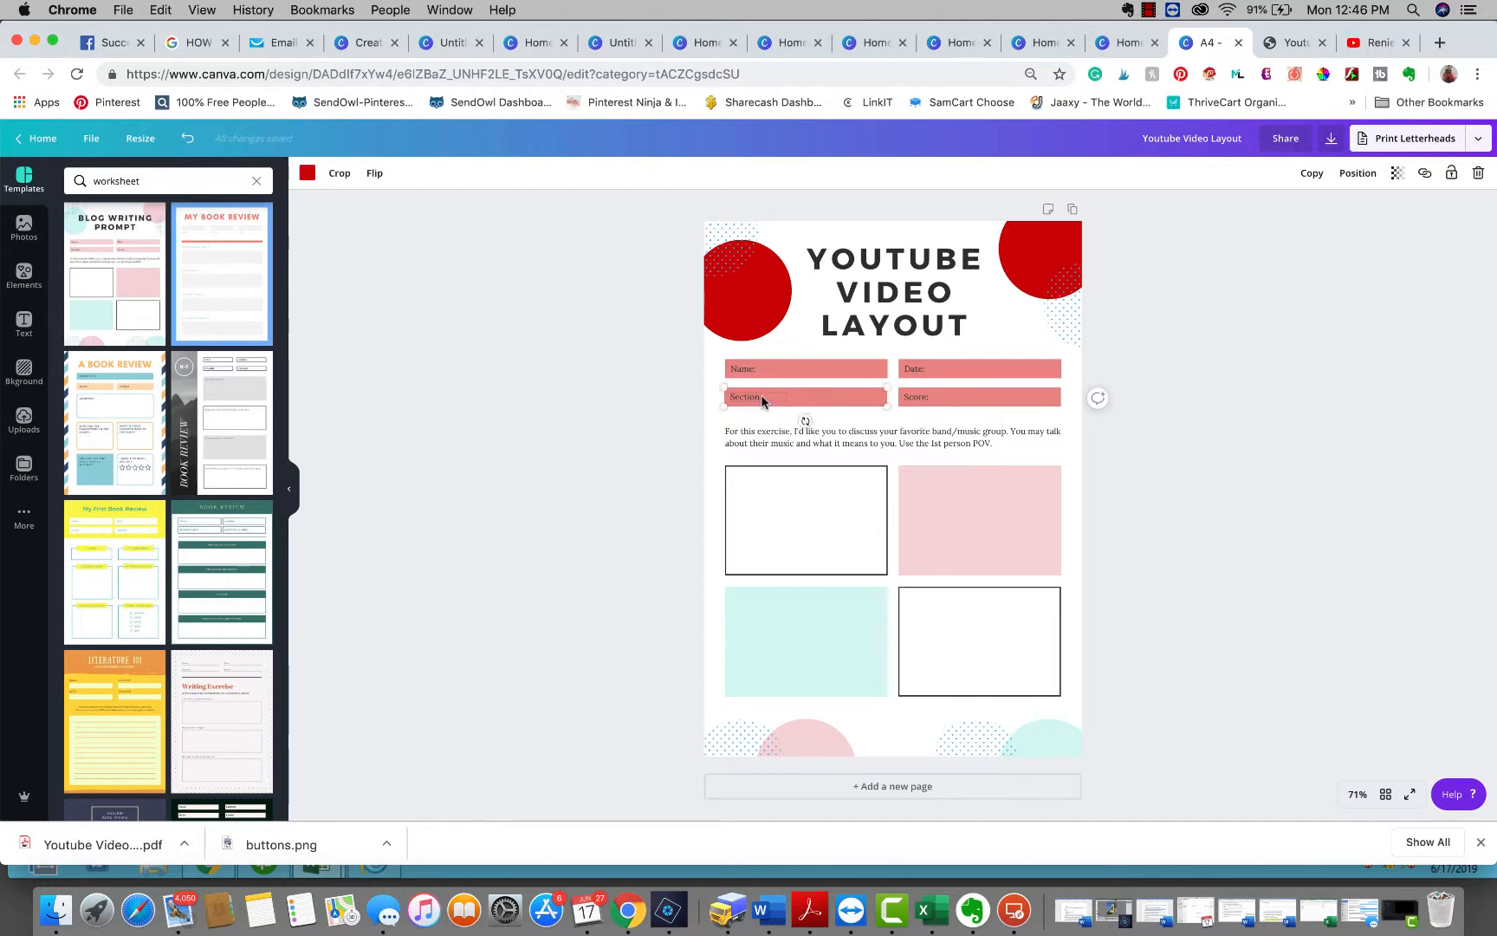
{"action": "left_click", "coordinate": [762, 399]}
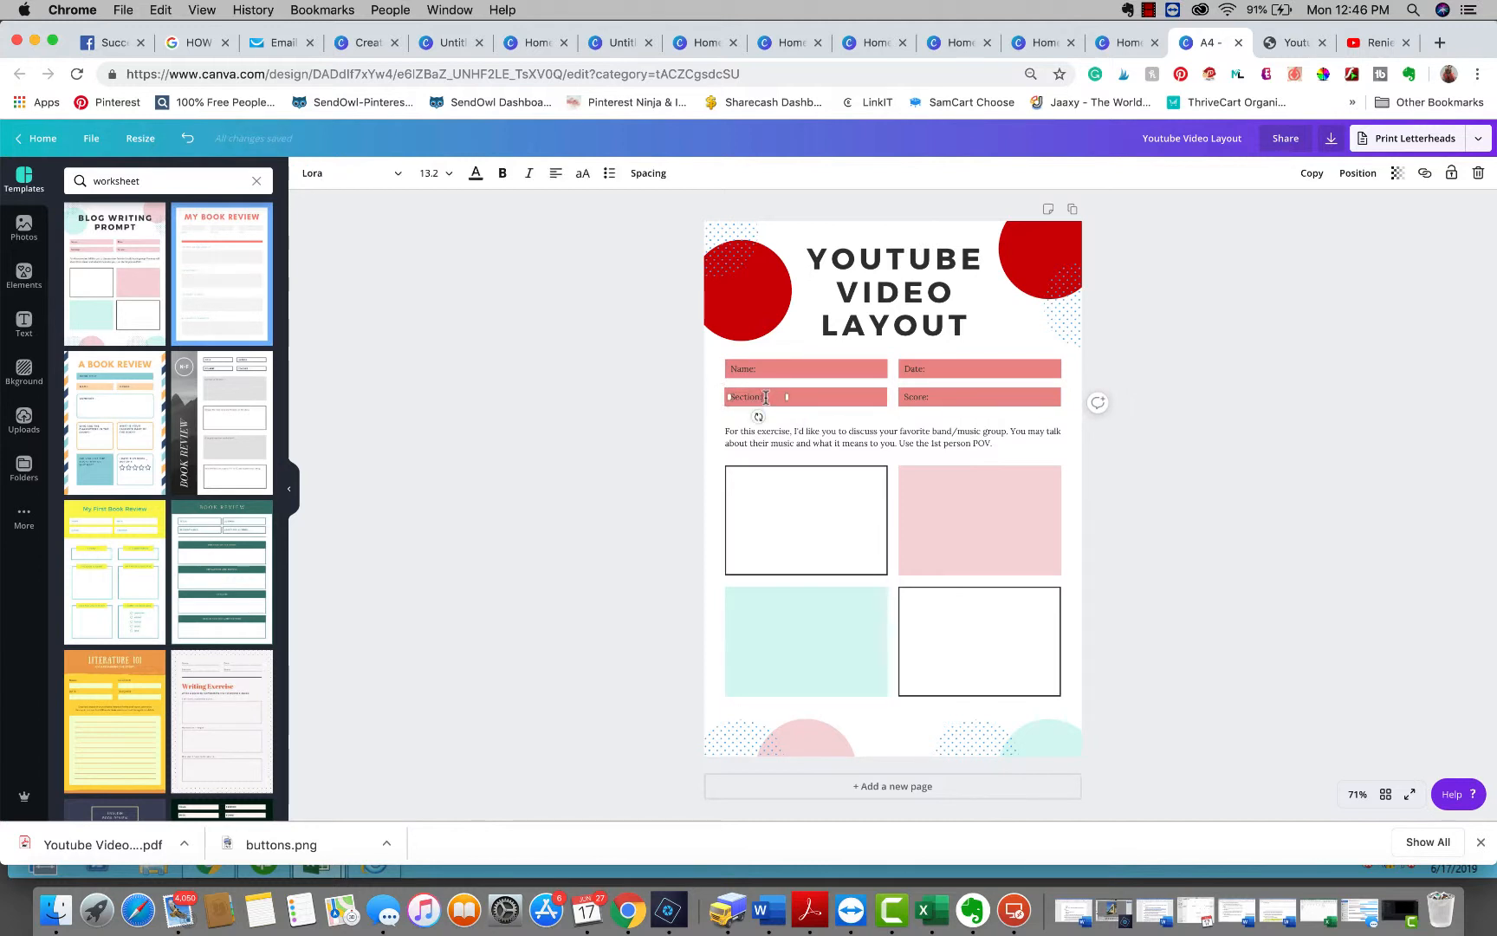
{"action": "left_click_drag", "start_coordinate": [766, 397], "coordinate": [724, 396]}
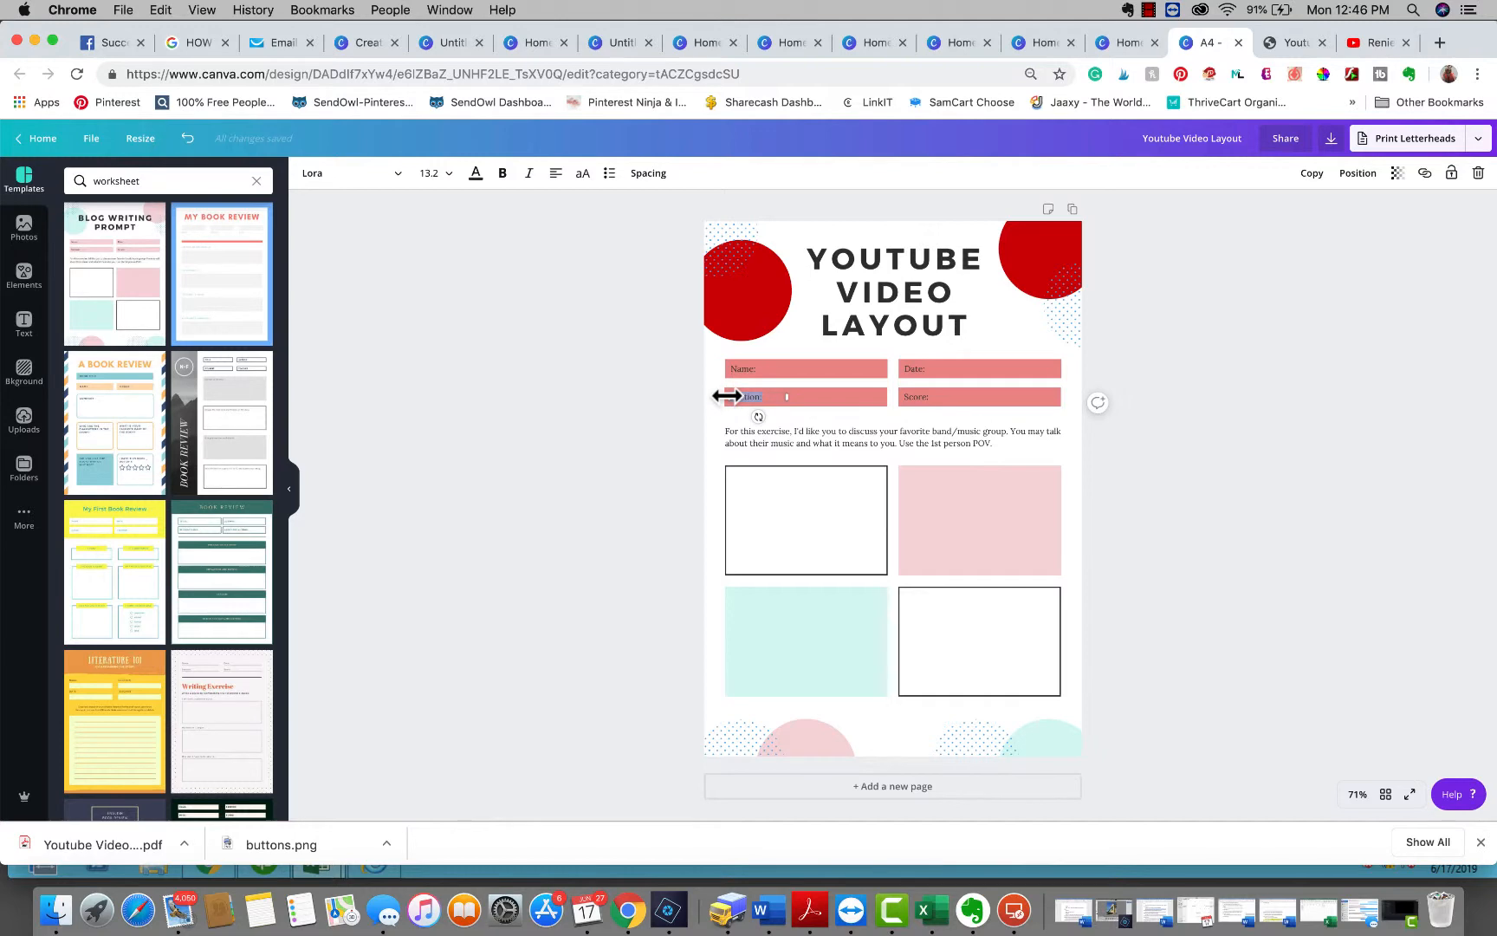
{"action": "left_click", "coordinate": [1378, 43]}
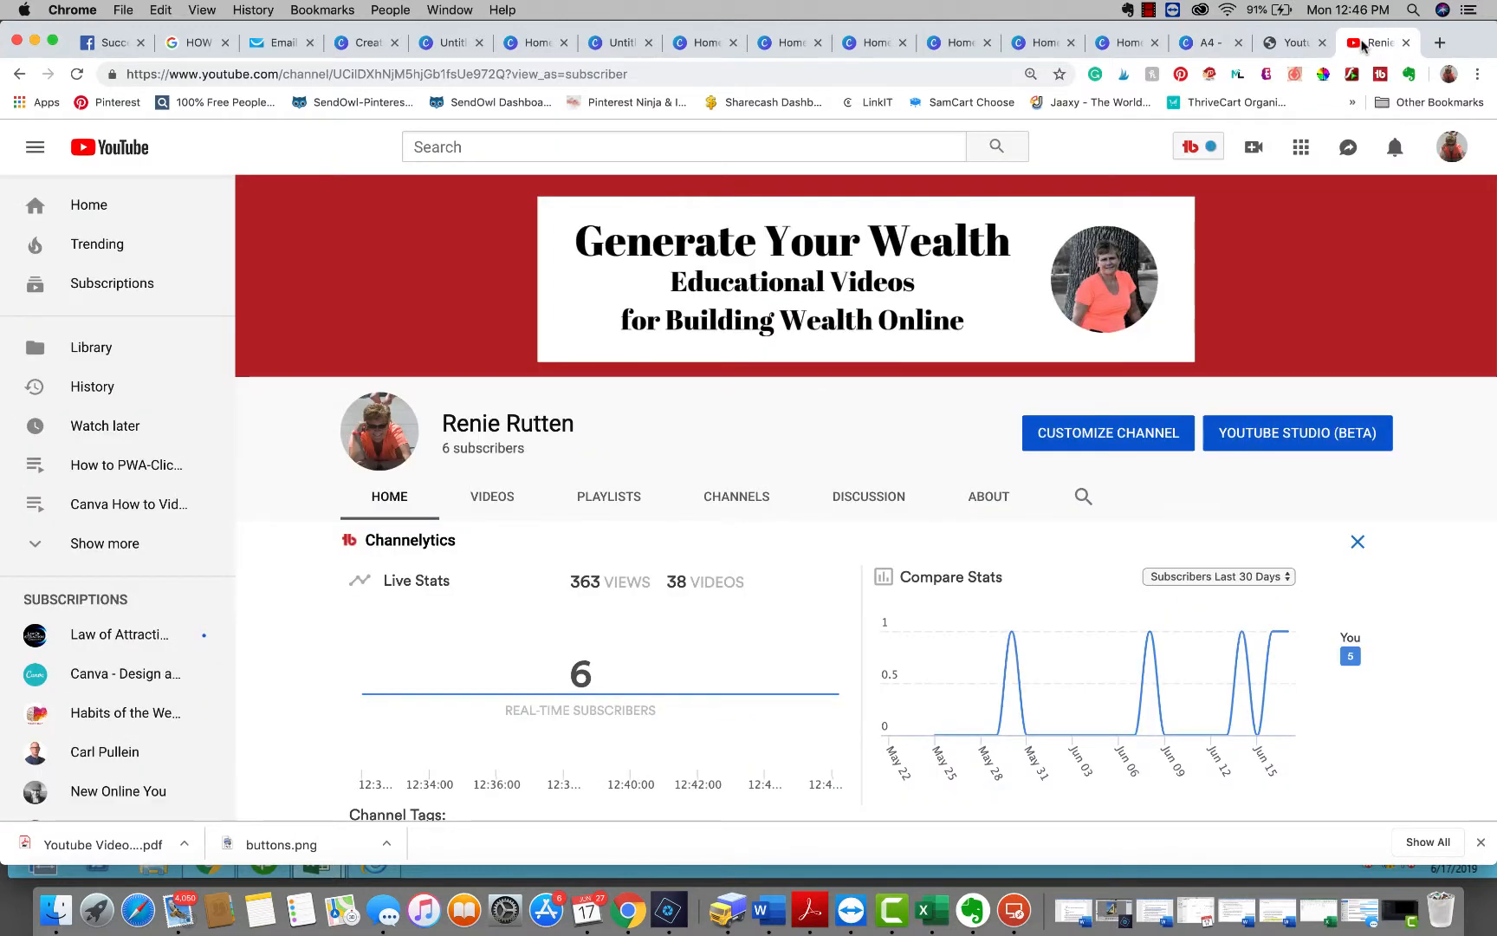
{"action": "left_click", "coordinate": [1296, 43]}
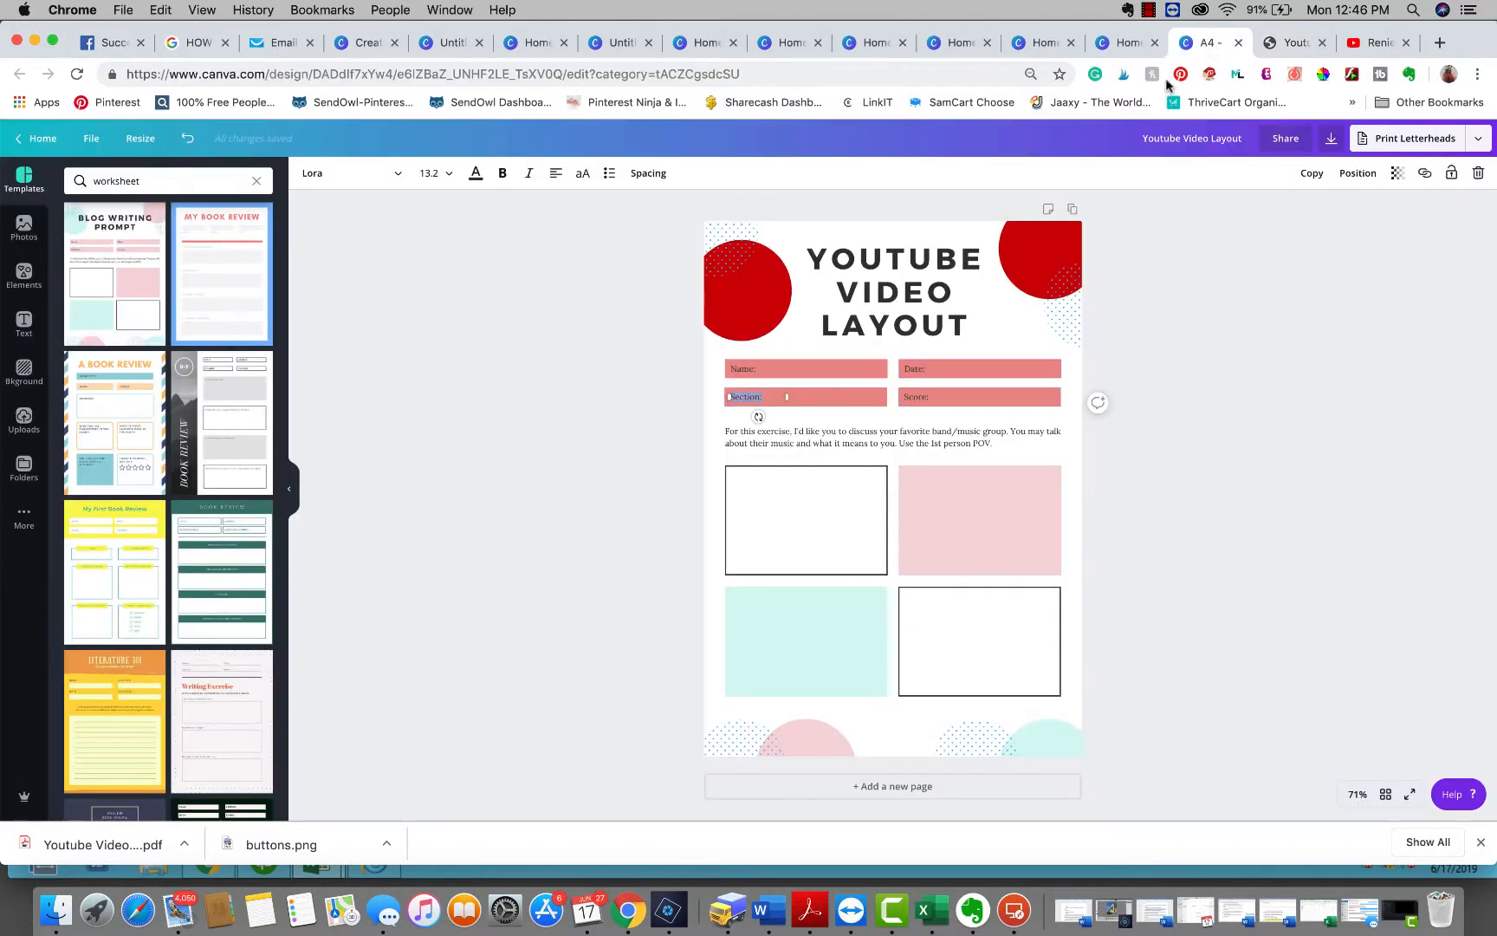
{"action": "left_click", "coordinate": [1220, 46]}
{"action": "type", "text": "Playlist"}
Delete the Score label text from the second right-hand bar
{"action": "left_click", "coordinate": [936, 398]}
{"action": "left_click_drag", "start_coordinate": [959, 396], "coordinate": [1061, 396]}
{"action": "left_click", "coordinate": [935, 398]}
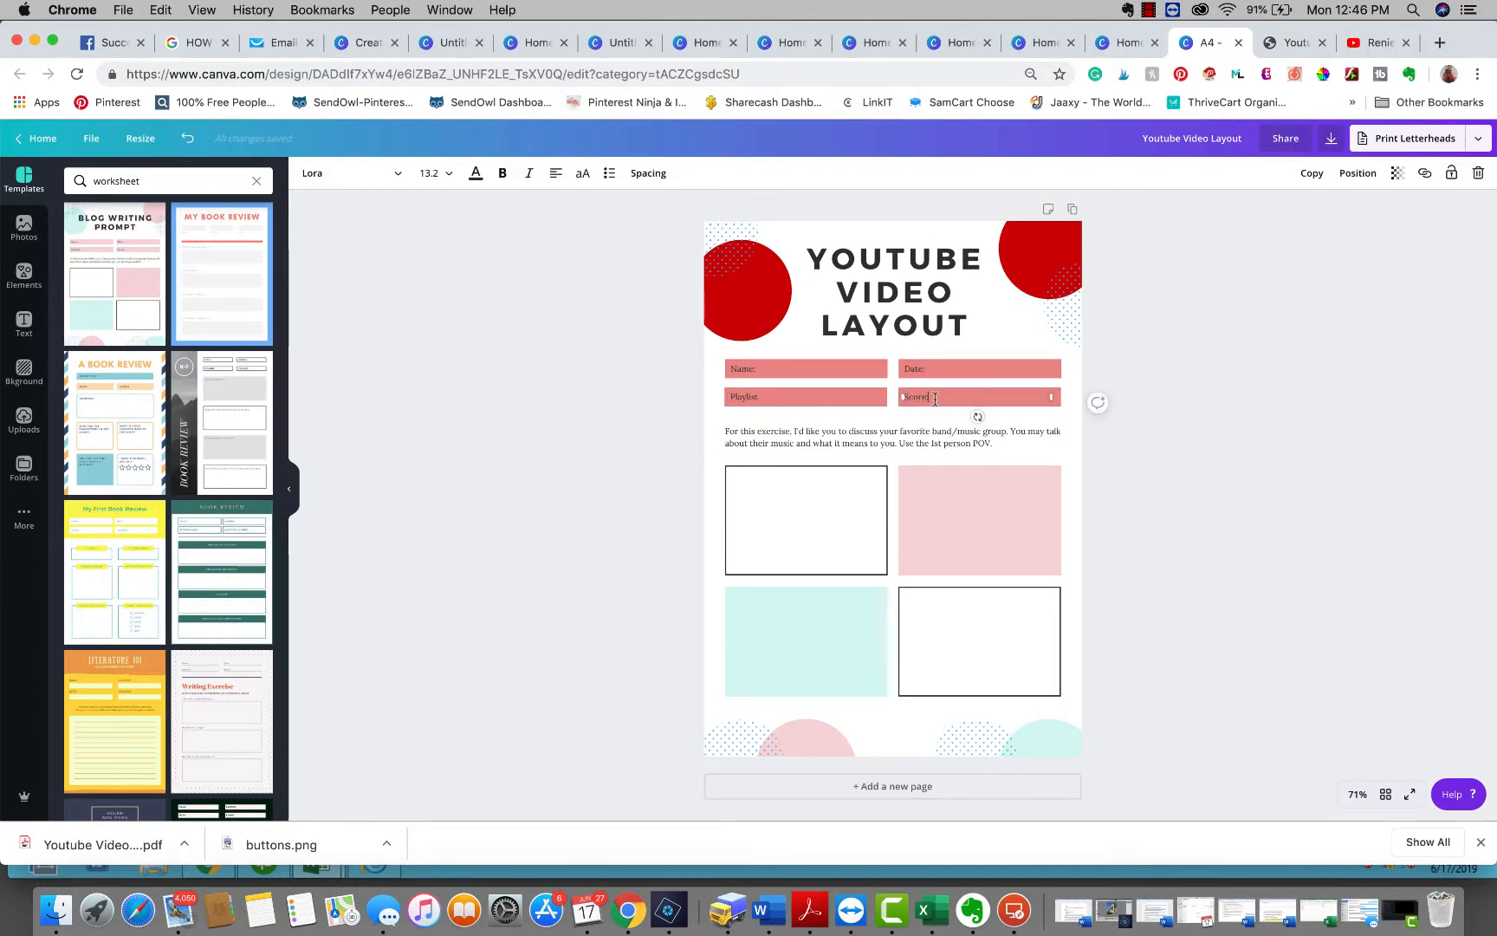
{"action": "left_click_drag", "start_coordinate": [933, 398], "coordinate": [901, 396]}
{"action": "key", "text": "BackSpace"}
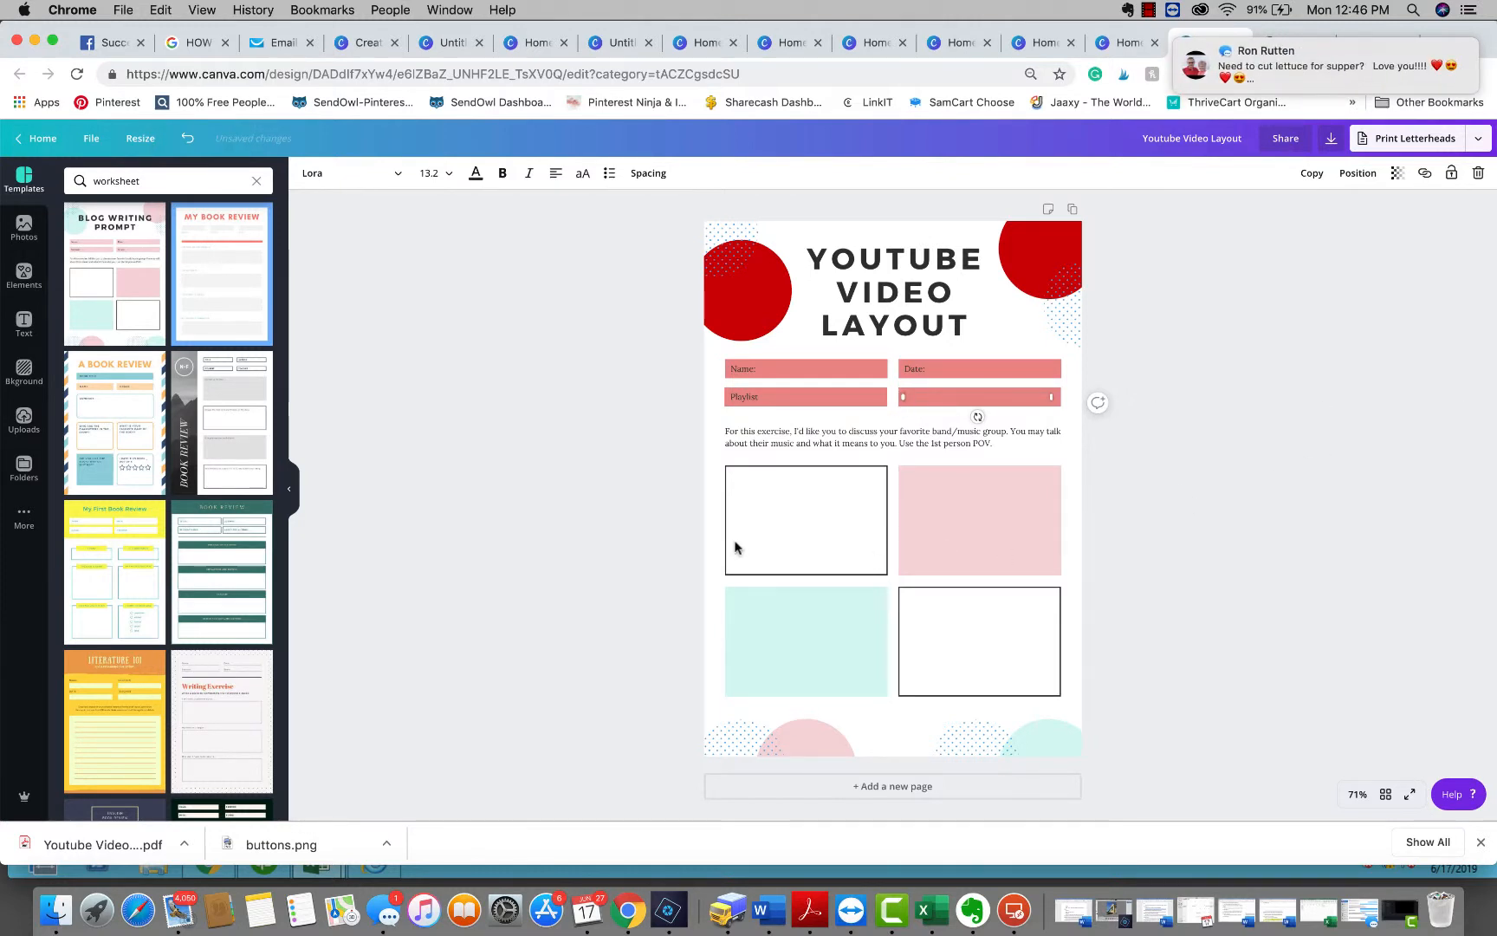
Add a text box with the heading Main Points inside the top-left box
{"action": "left_click", "coordinate": [794, 480]}
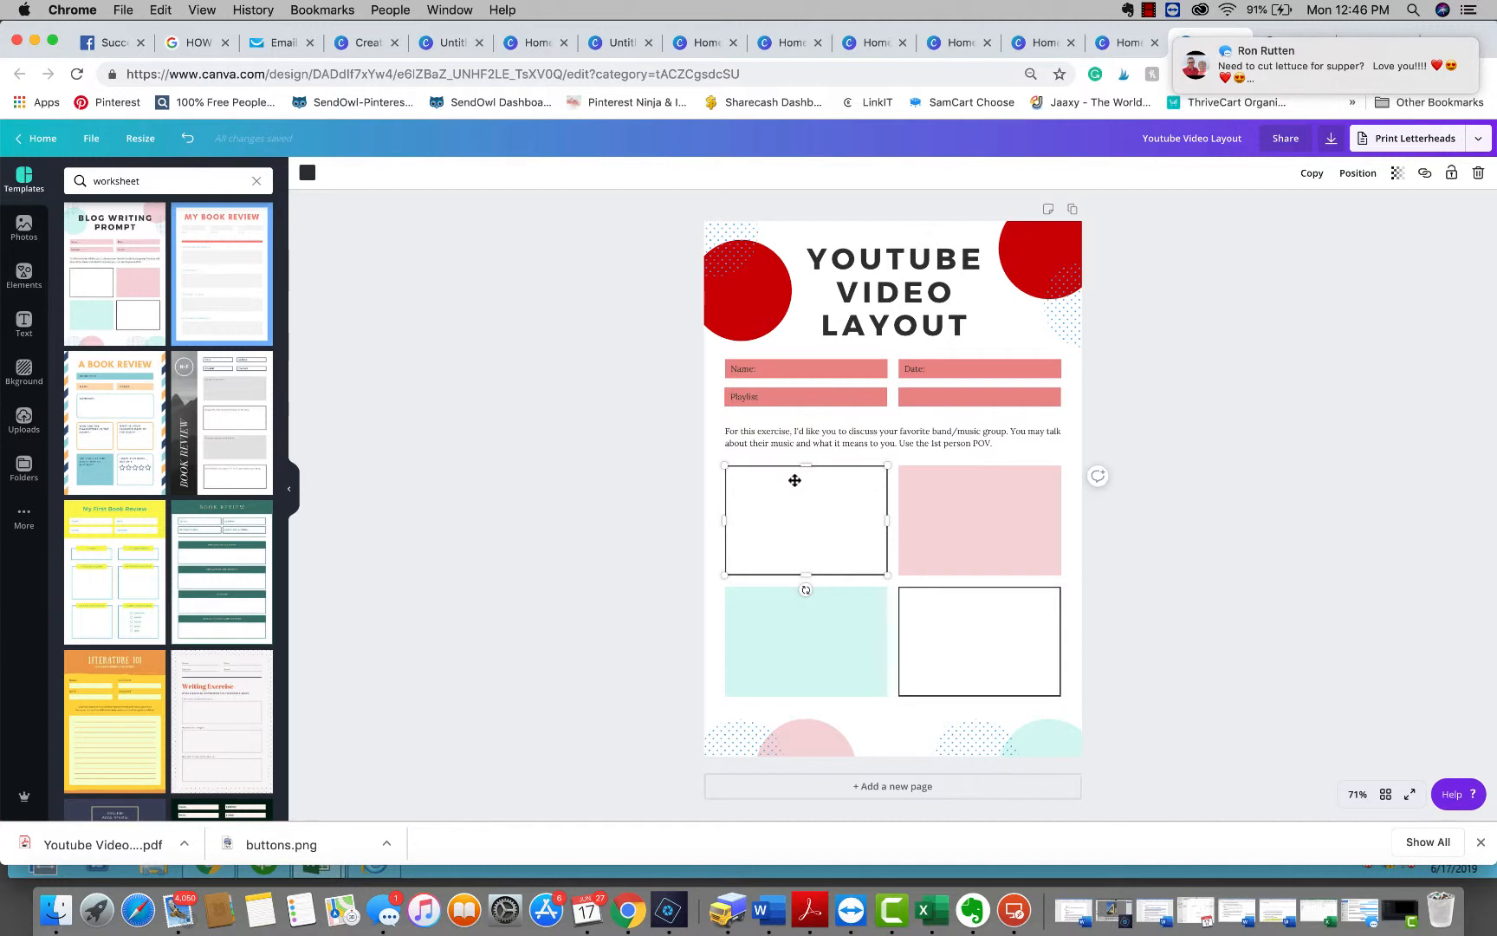
{"action": "key", "text": "t"}
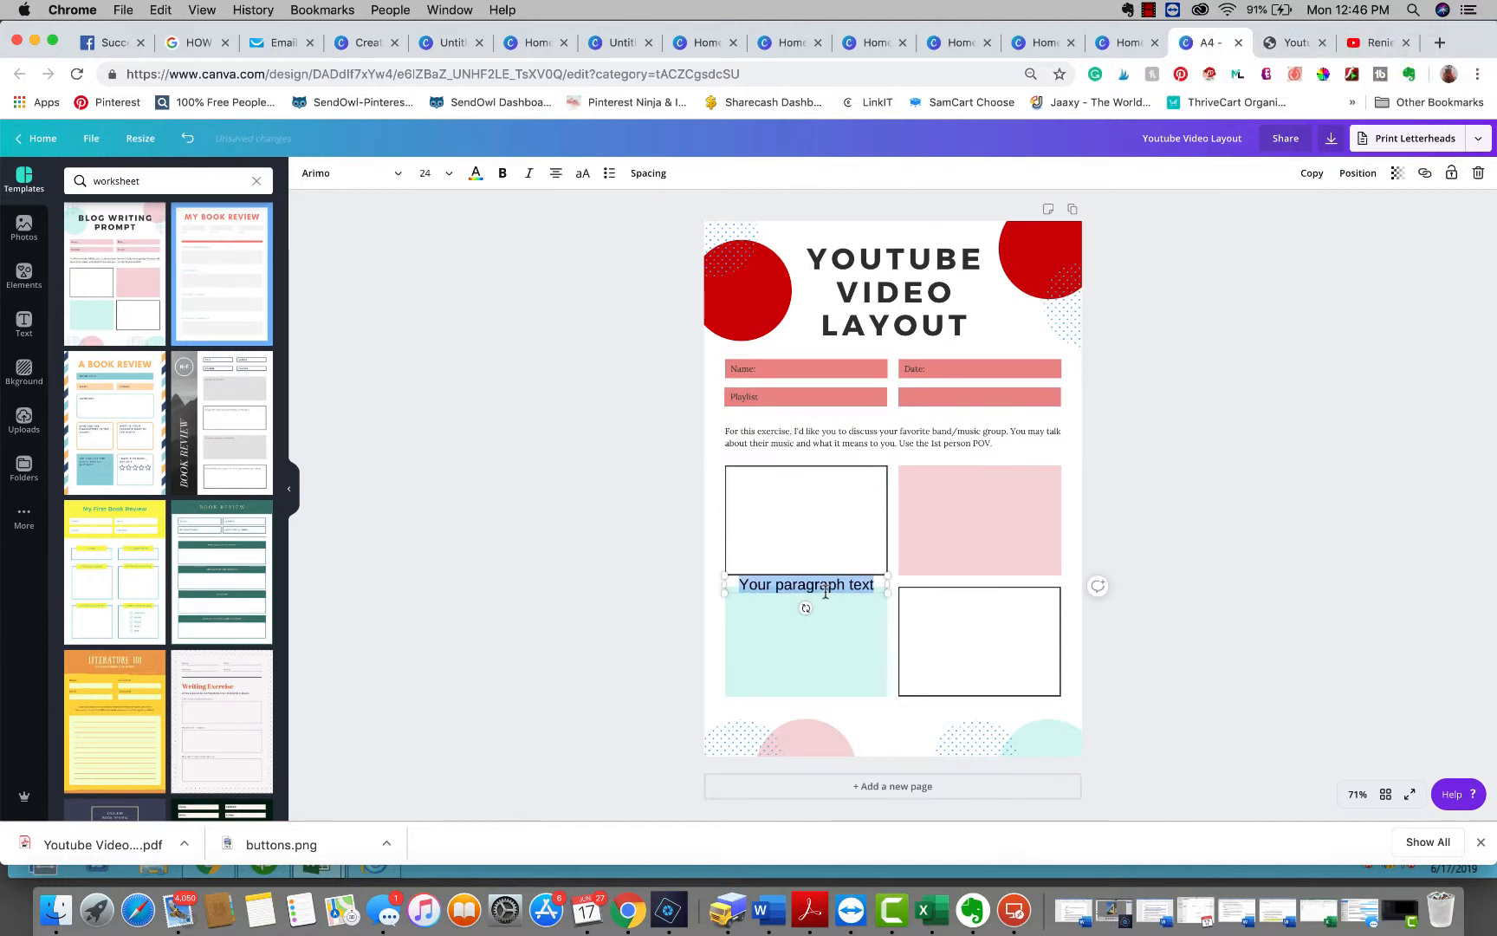
{"action": "left_click_drag", "start_coordinate": [825, 595], "coordinate": [827, 500]}
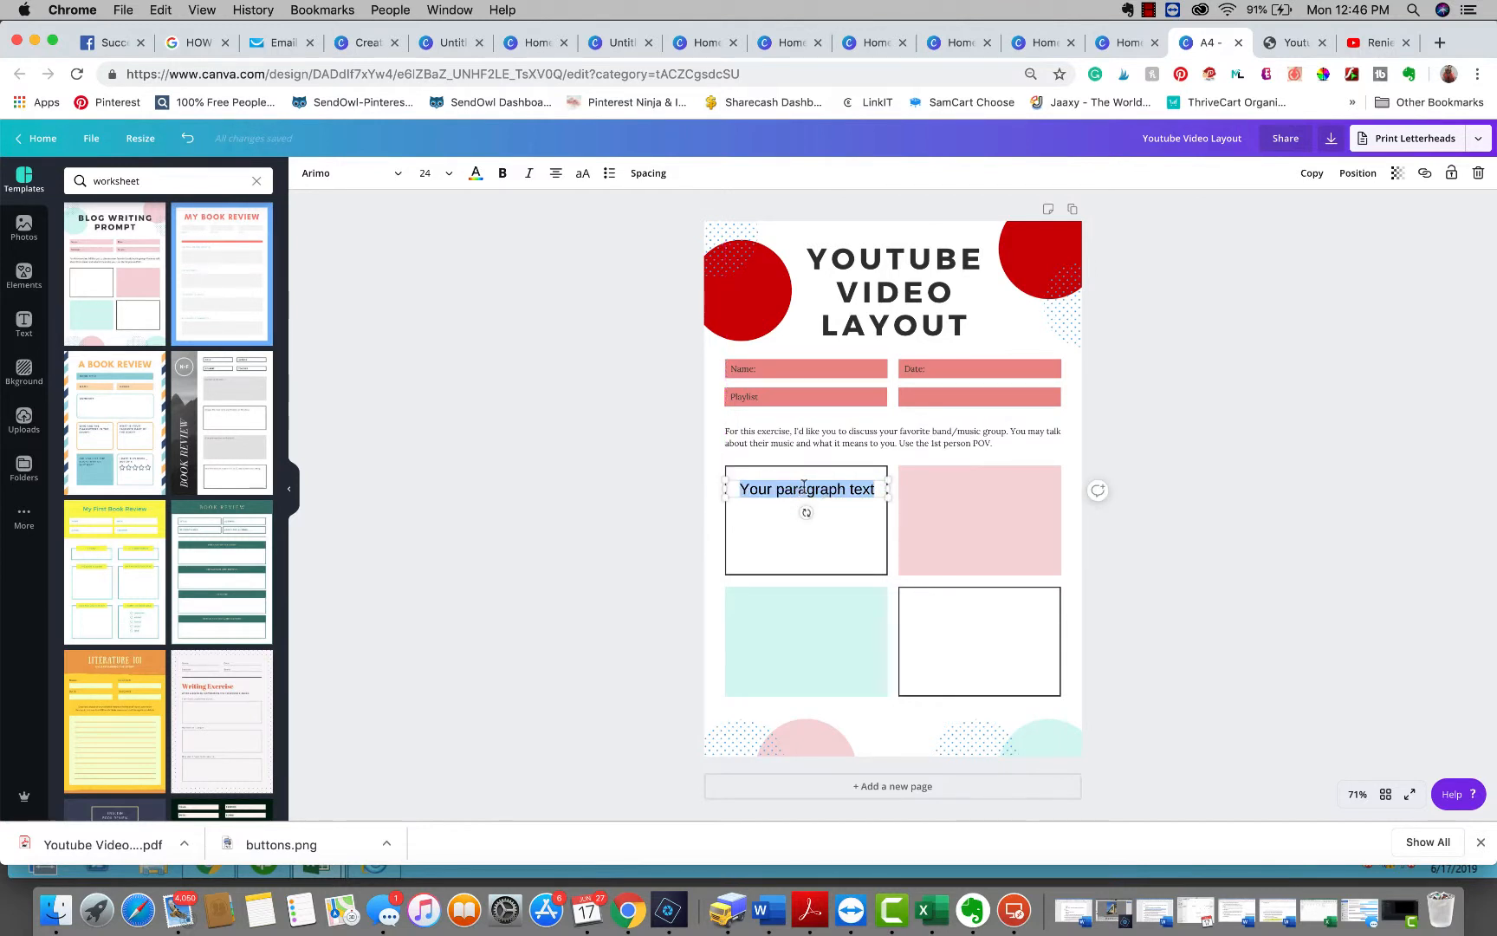
{"action": "type", "text": "Main "}
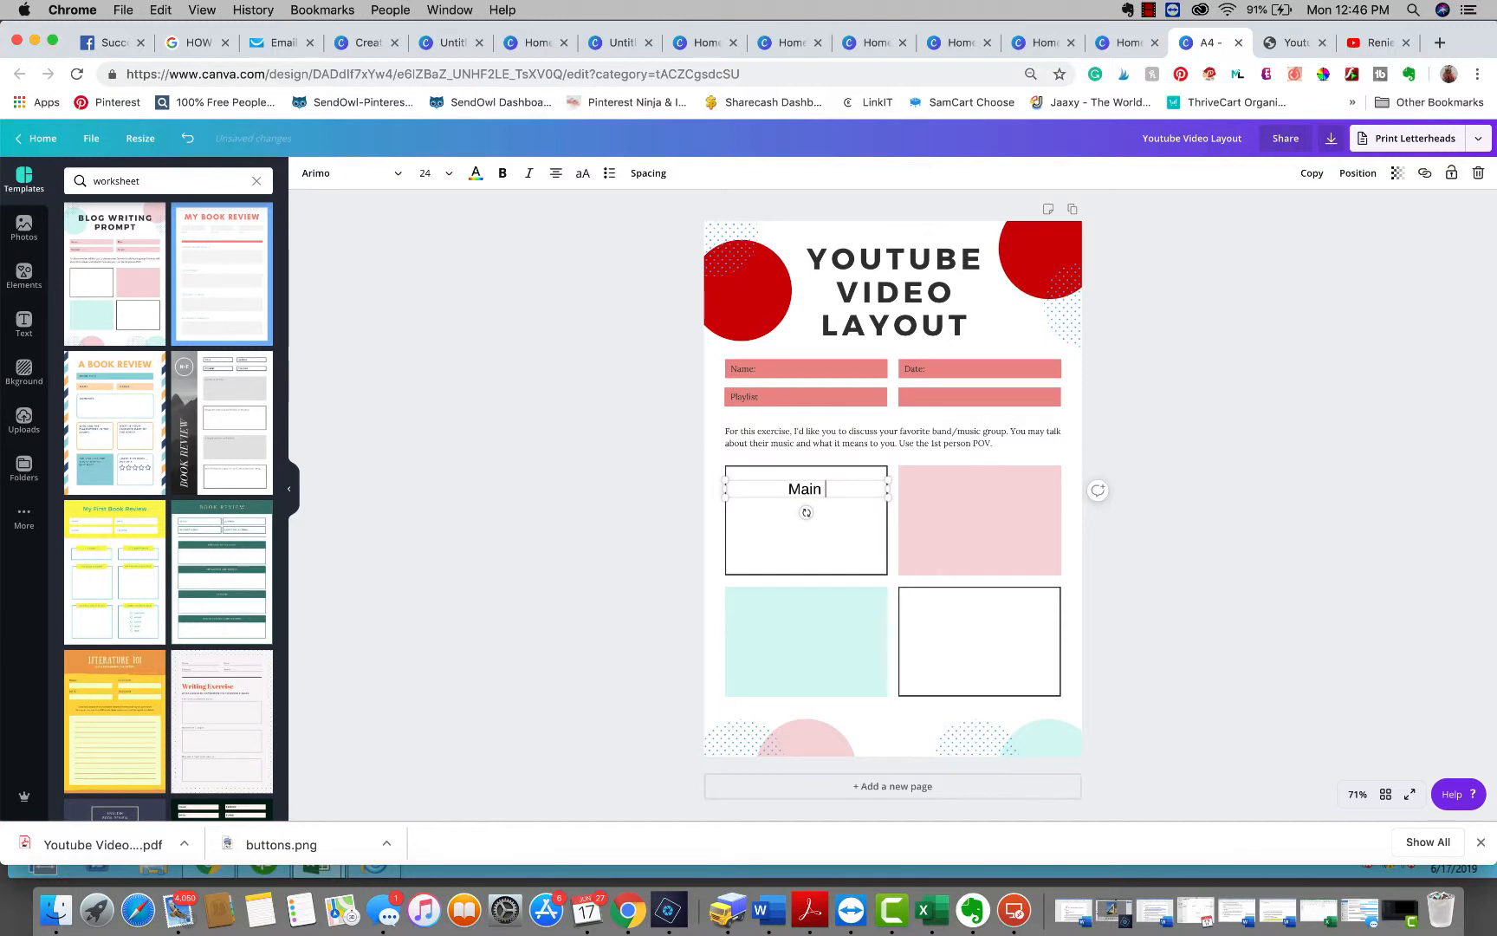
{"action": "type", "text": "Points"}
{"action": "left_click", "coordinate": [810, 542]}
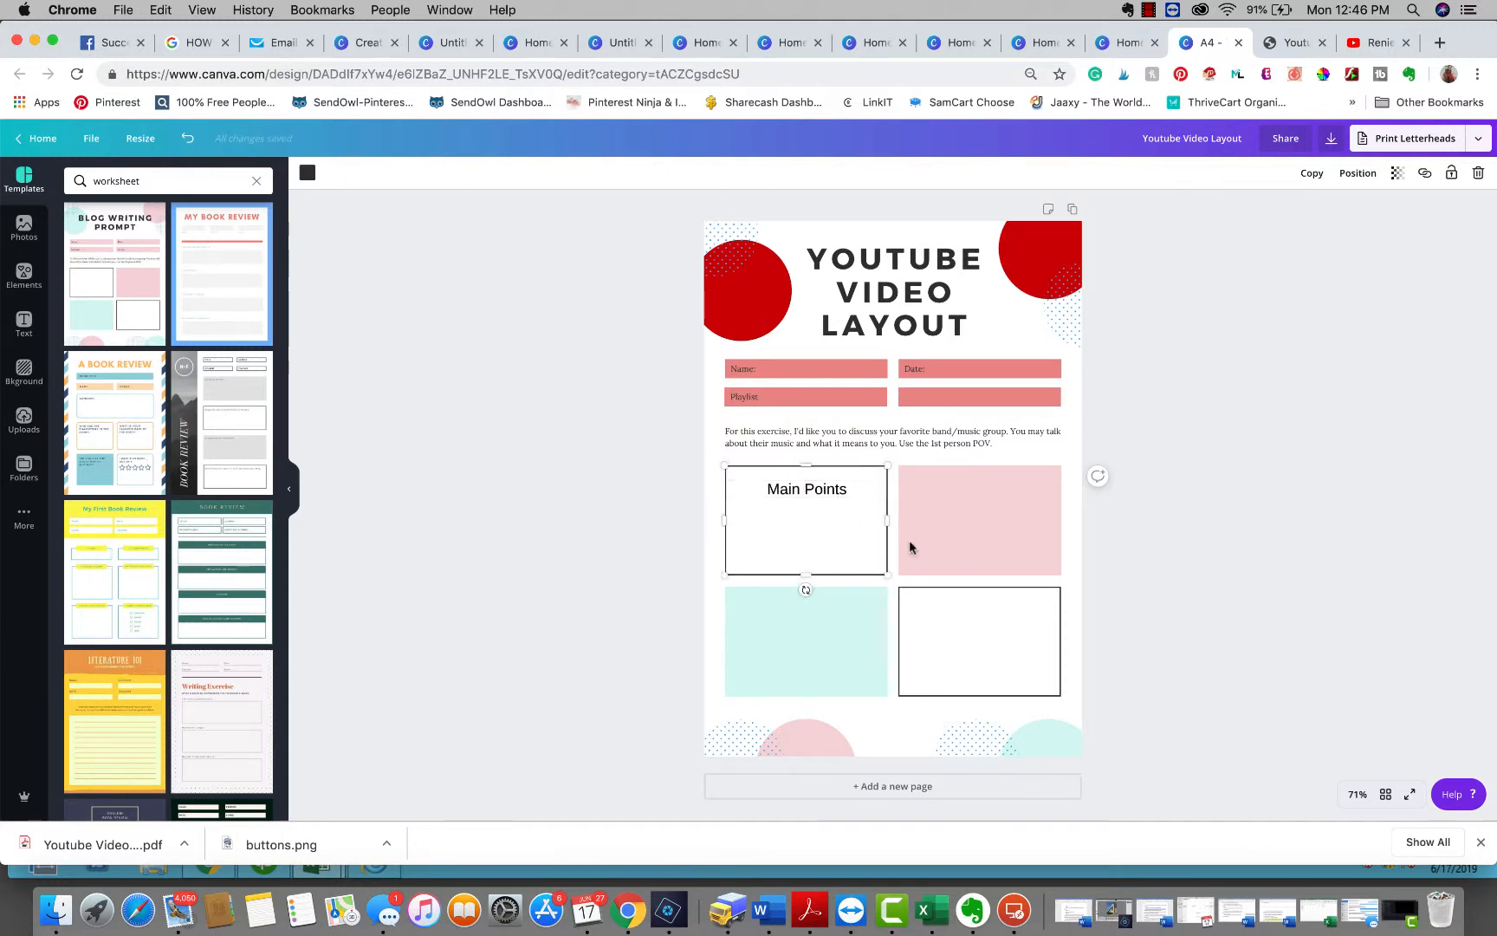
Add a text box with the heading Steps inside the pink top-right box
{"action": "left_click", "coordinate": [977, 509]}
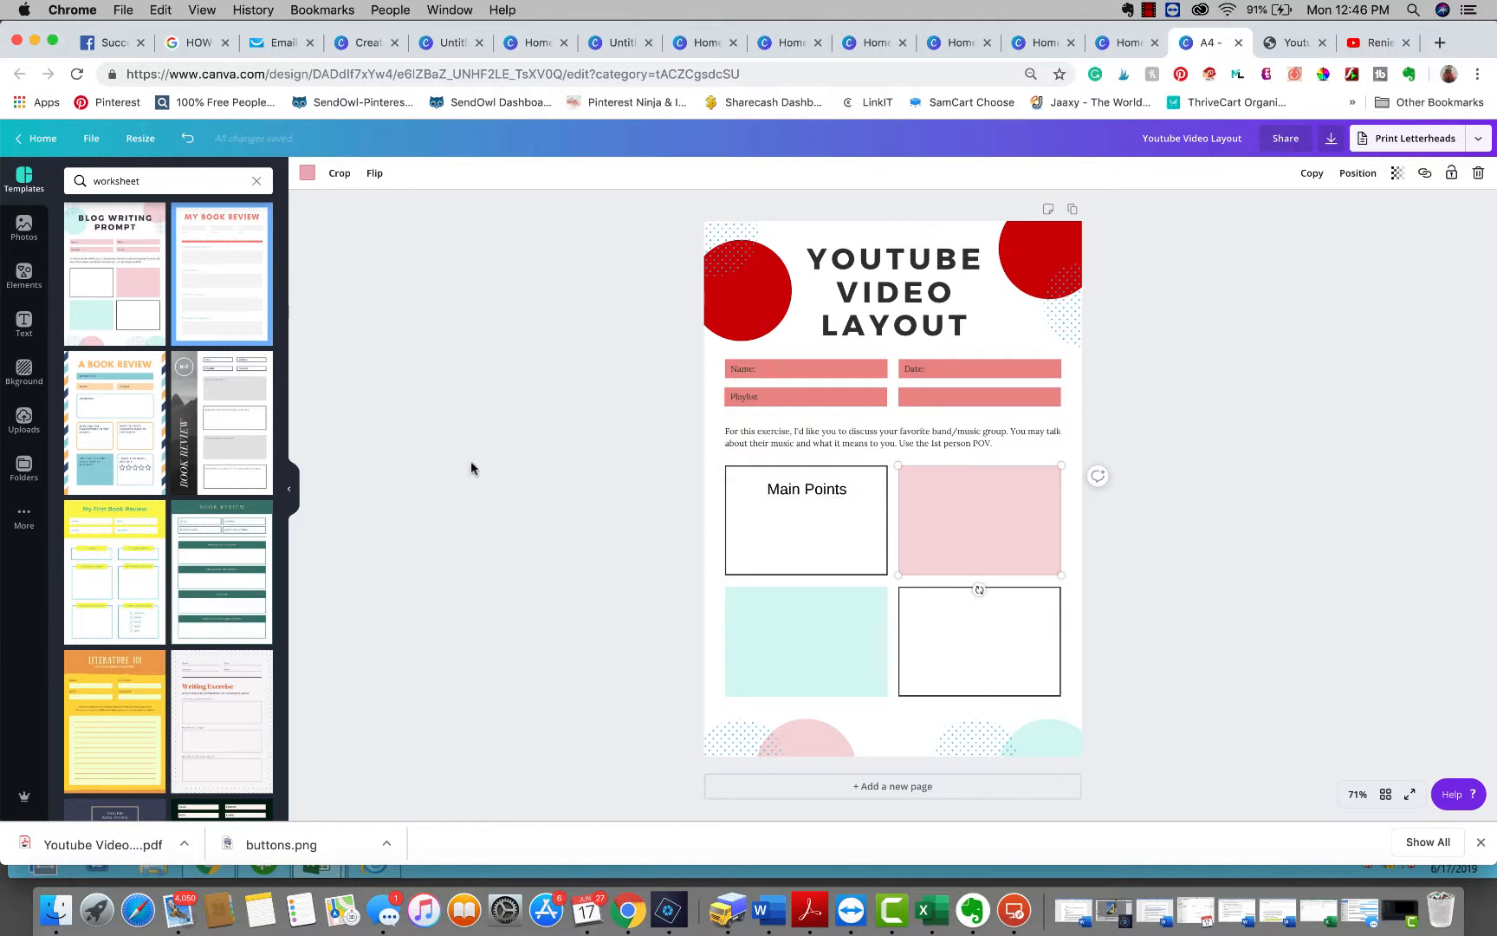
{"action": "key", "text": "t"}
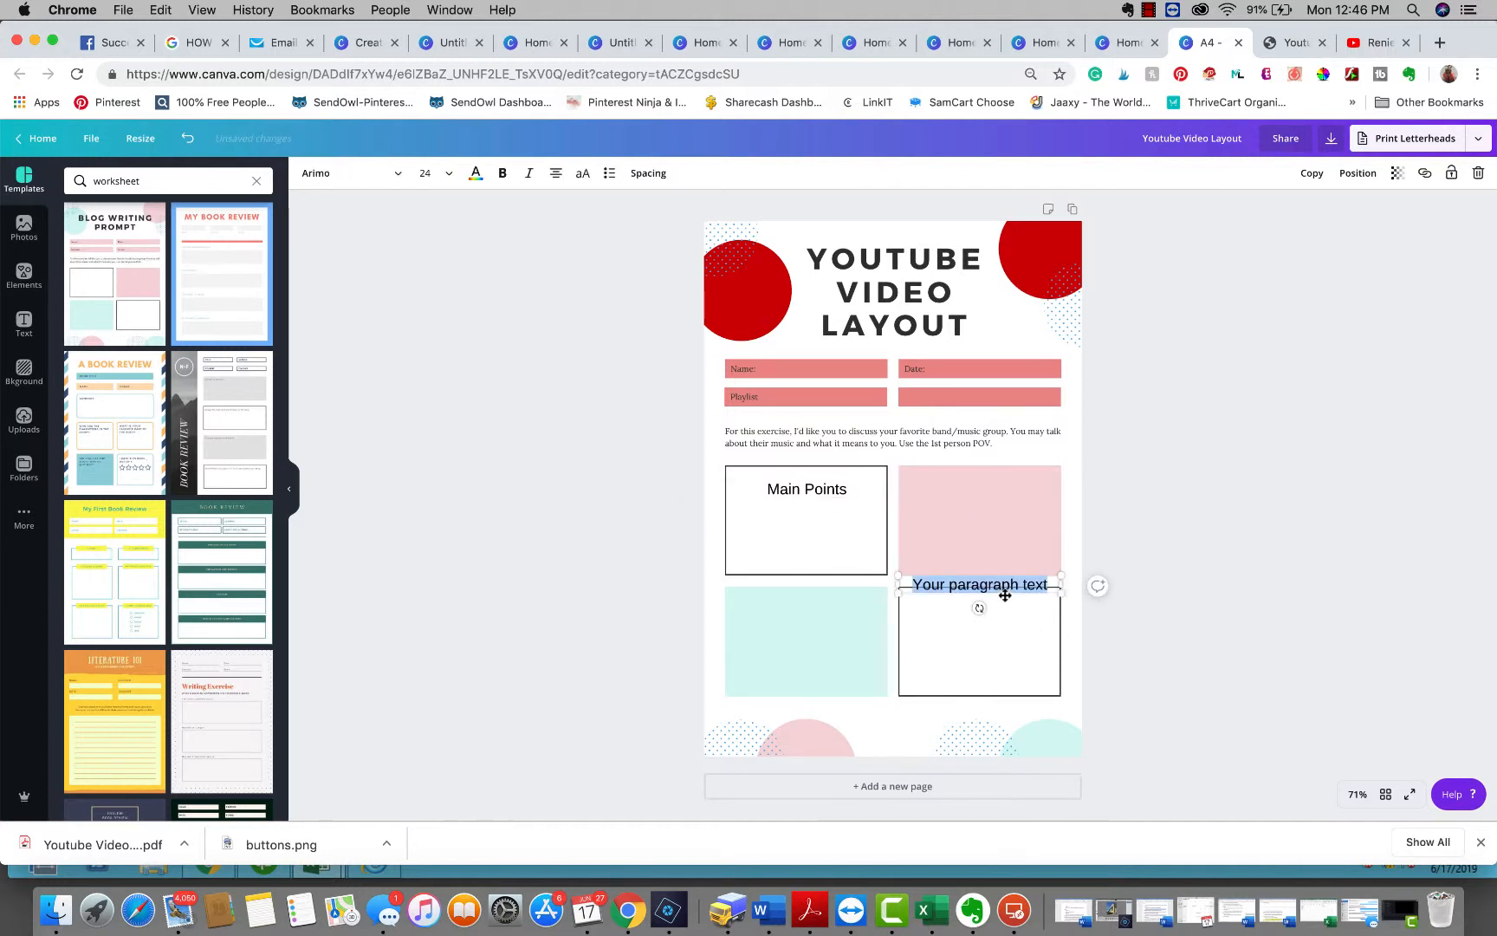
{"action": "left_click_drag", "start_coordinate": [1005, 596], "coordinate": [1005, 498]}
{"action": "triple_click", "coordinate": [977, 483]}
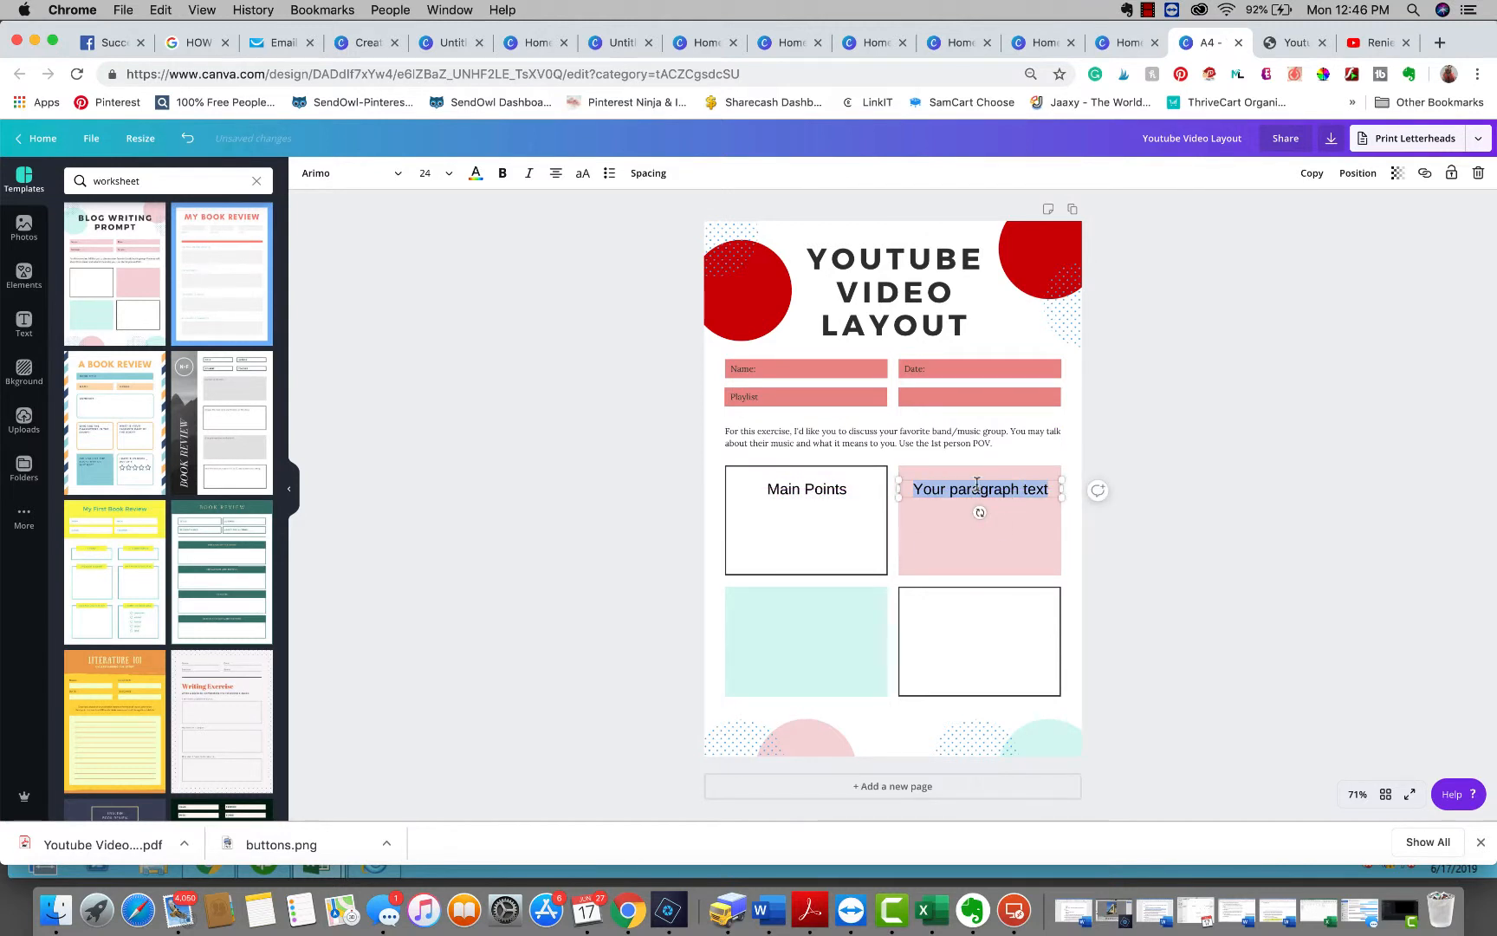
{"action": "type", "text": "Steps"}
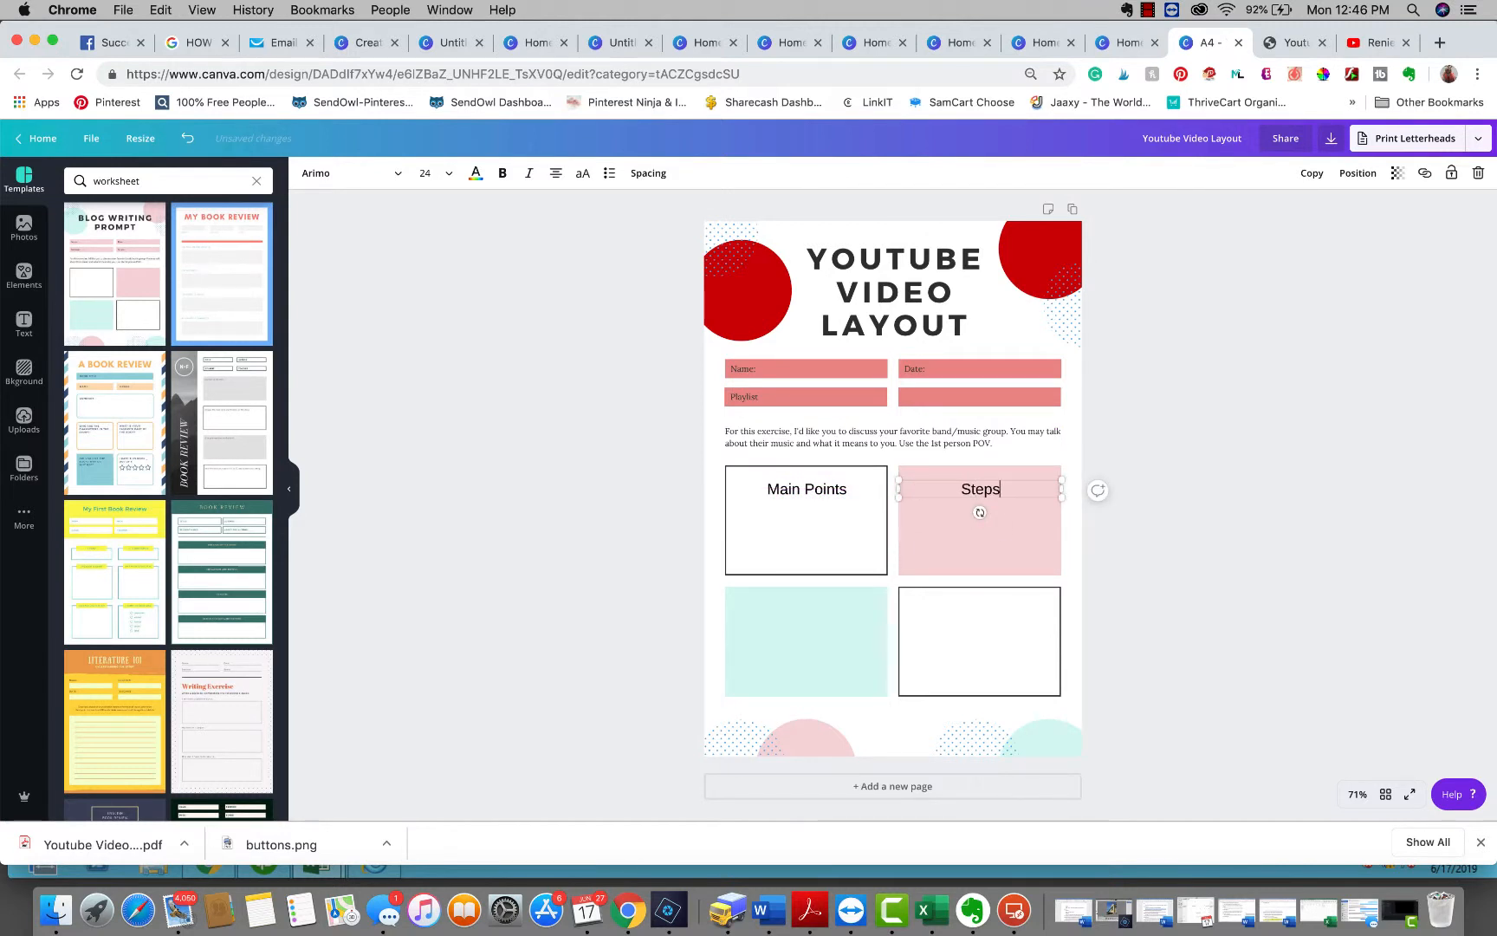
Add a text box with the heading Notes inside the teal bottom-left box
{"action": "left_click", "coordinate": [790, 633]}
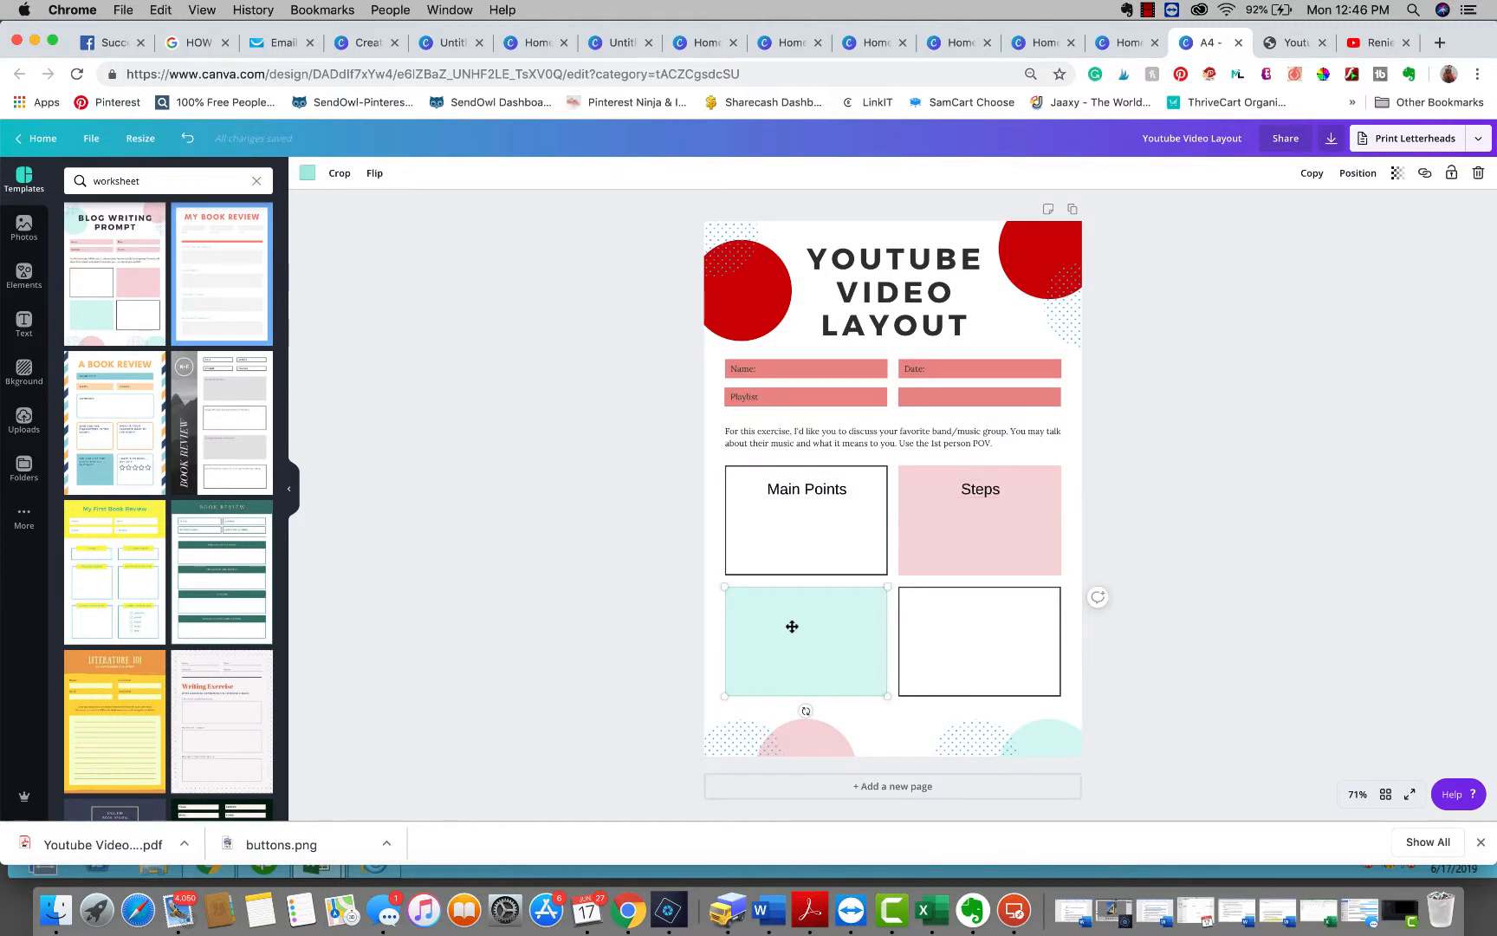
{"action": "key", "text": "t"}
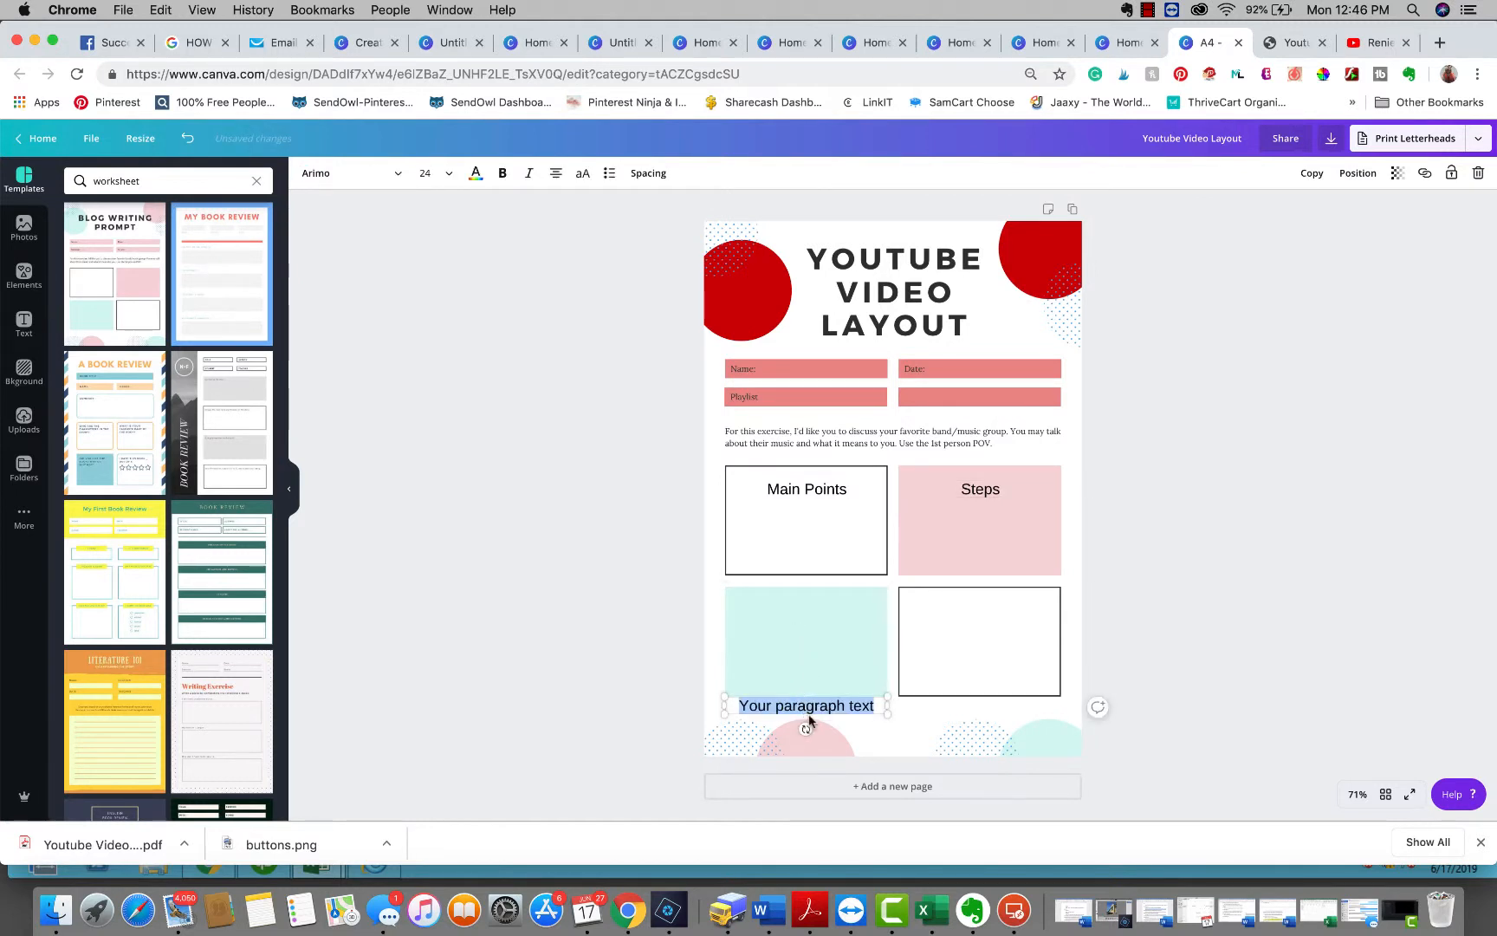
{"action": "left_click_drag", "start_coordinate": [810, 716], "coordinate": [811, 622]}
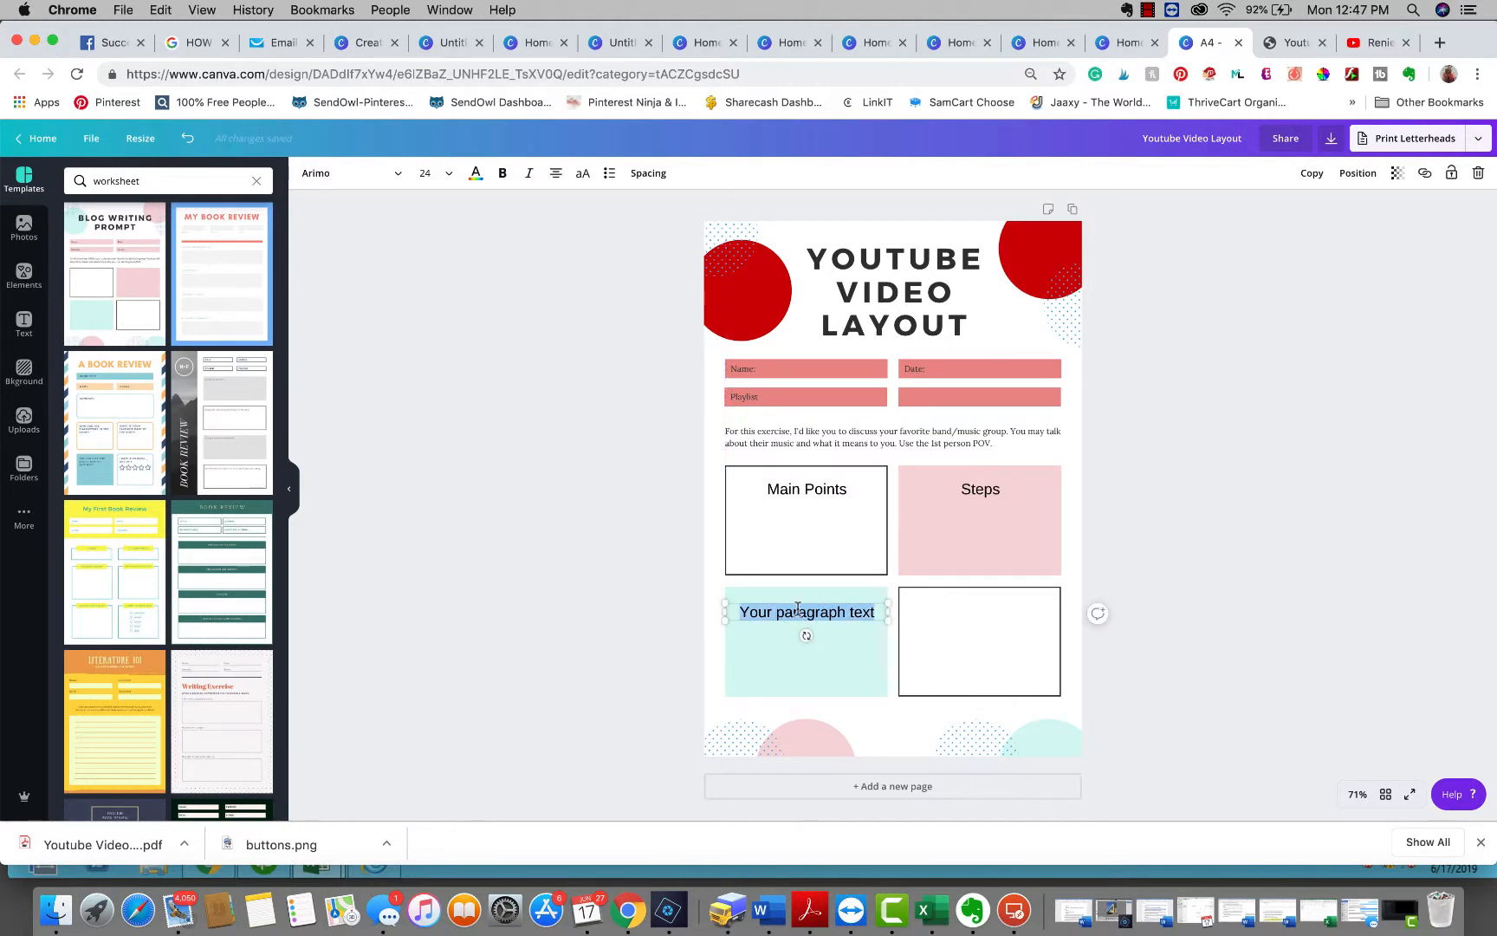
{"action": "type", "text": "No"}
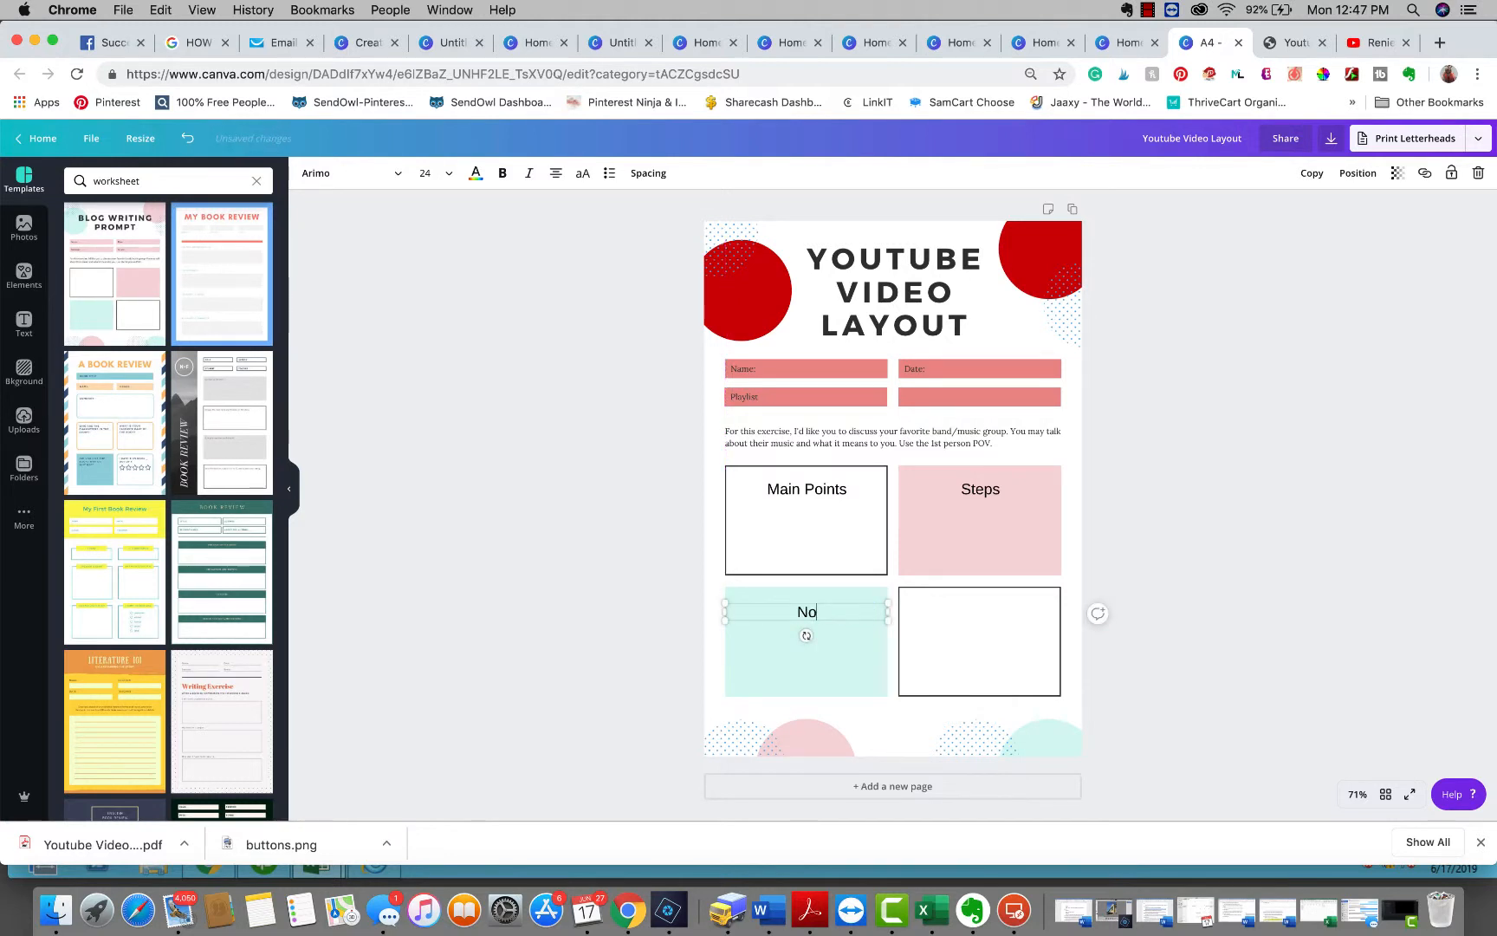
{"action": "type", "text": "tes"}
{"action": "left_click", "coordinate": [949, 631]}
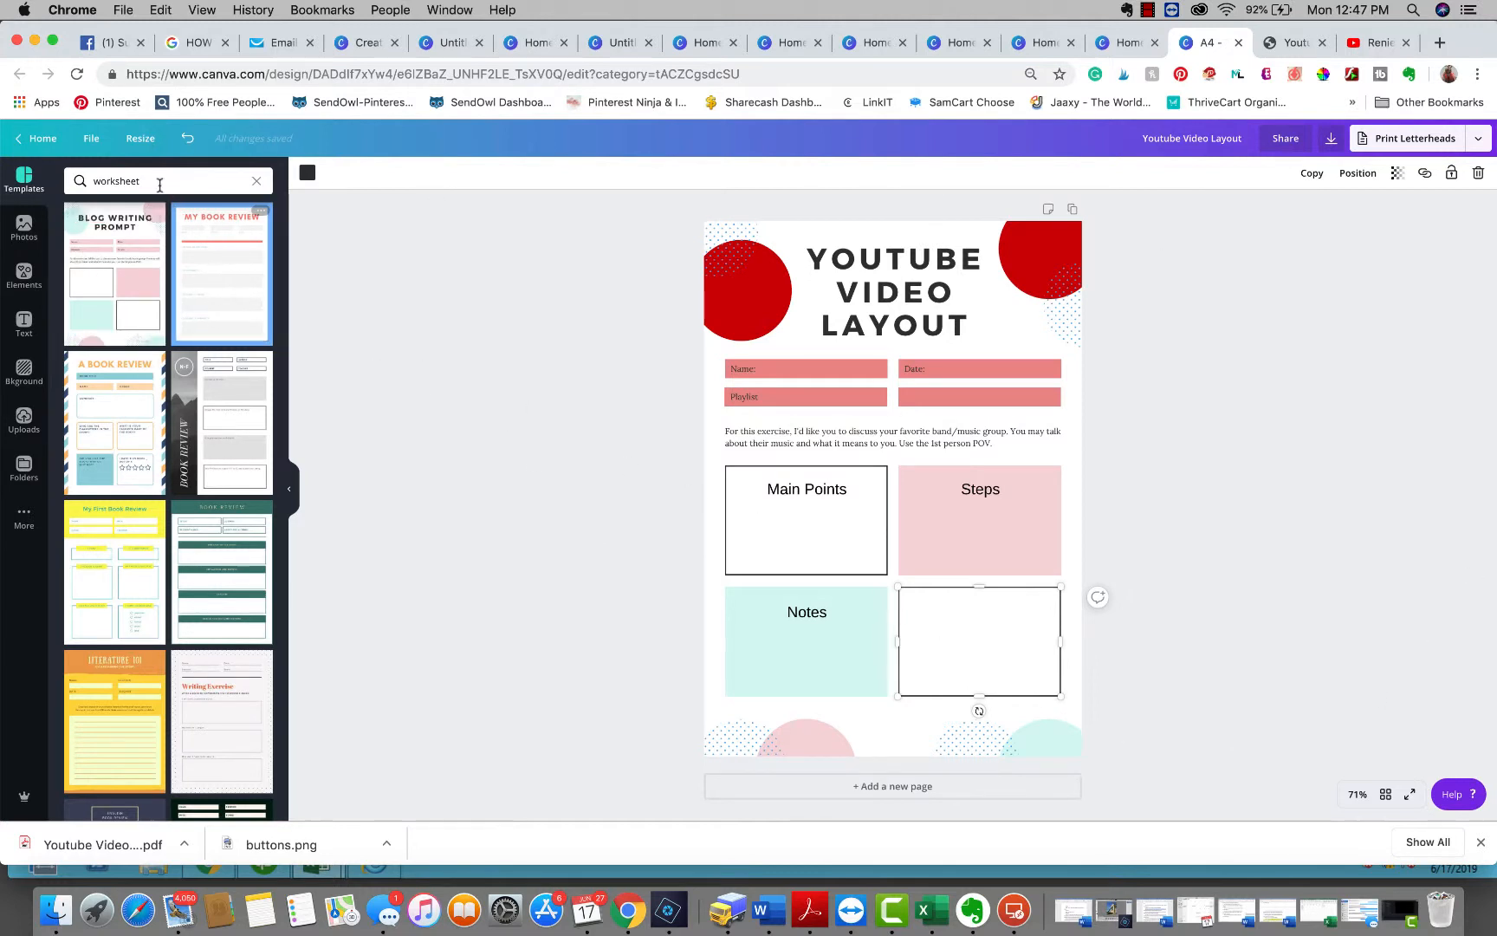
Resize the design to the Resume format, 8.5 × 11 in
{"action": "left_click", "coordinate": [140, 141]}
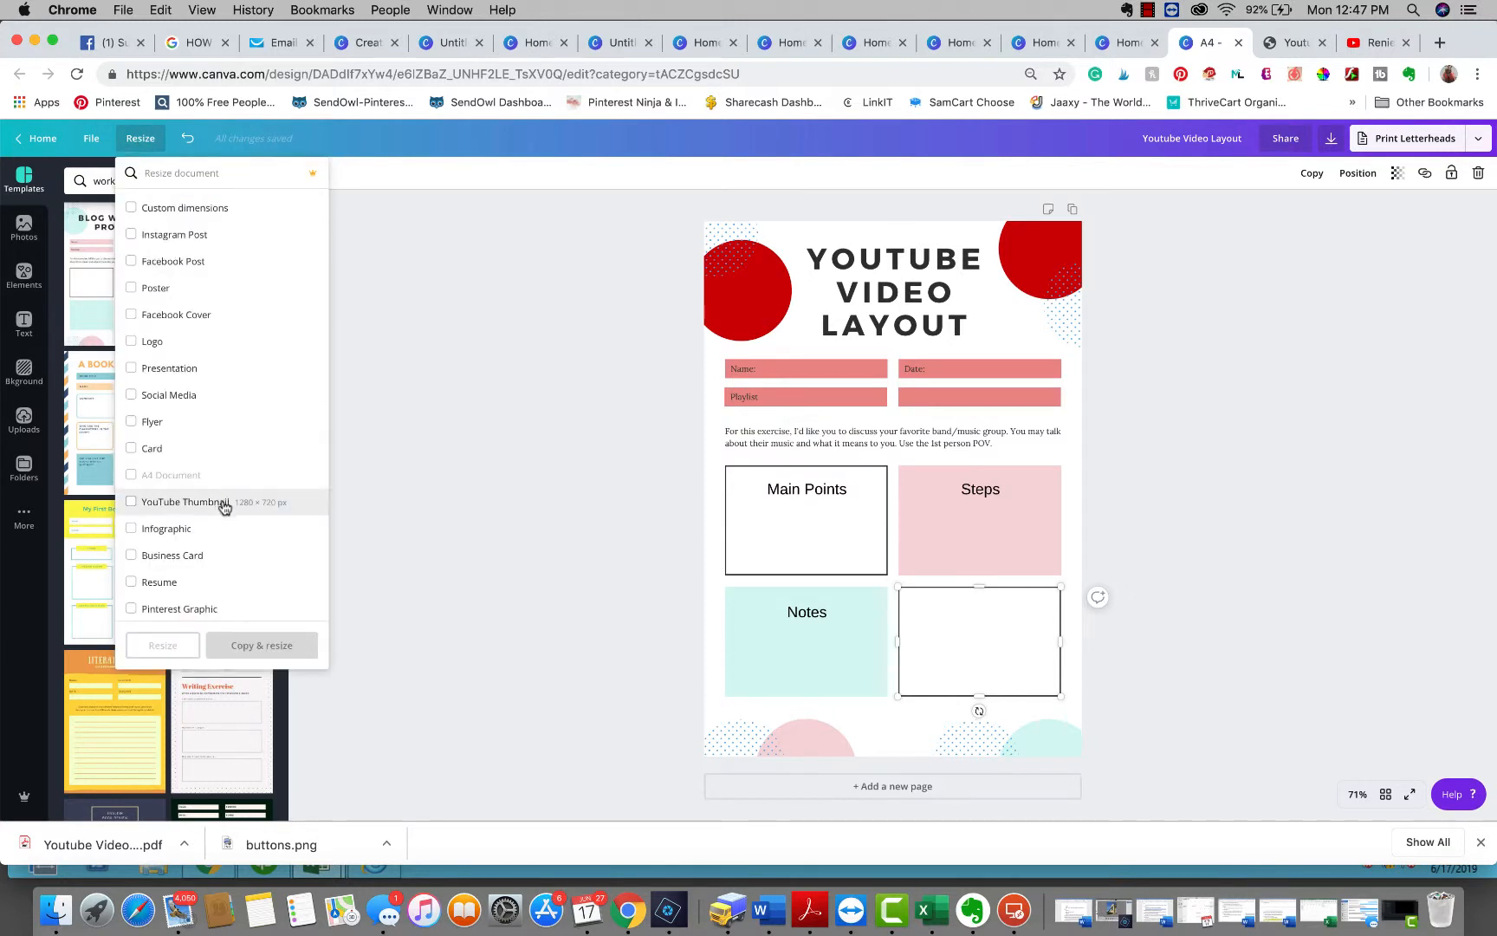
{"action": "left_click", "coordinate": [132, 583]}
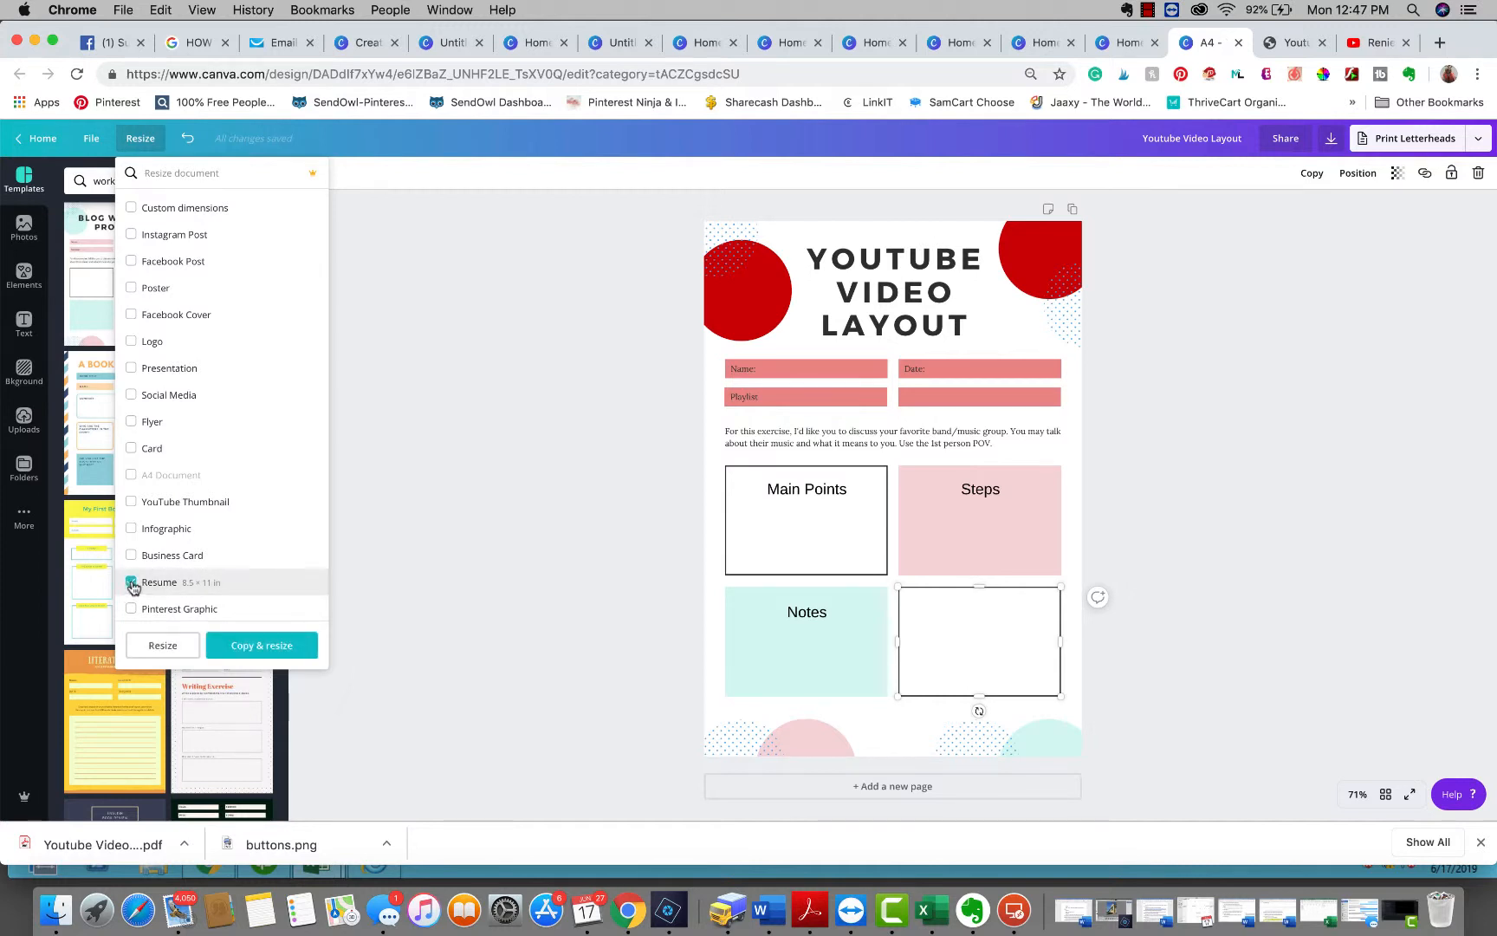
{"action": "left_click", "coordinate": [163, 645]}
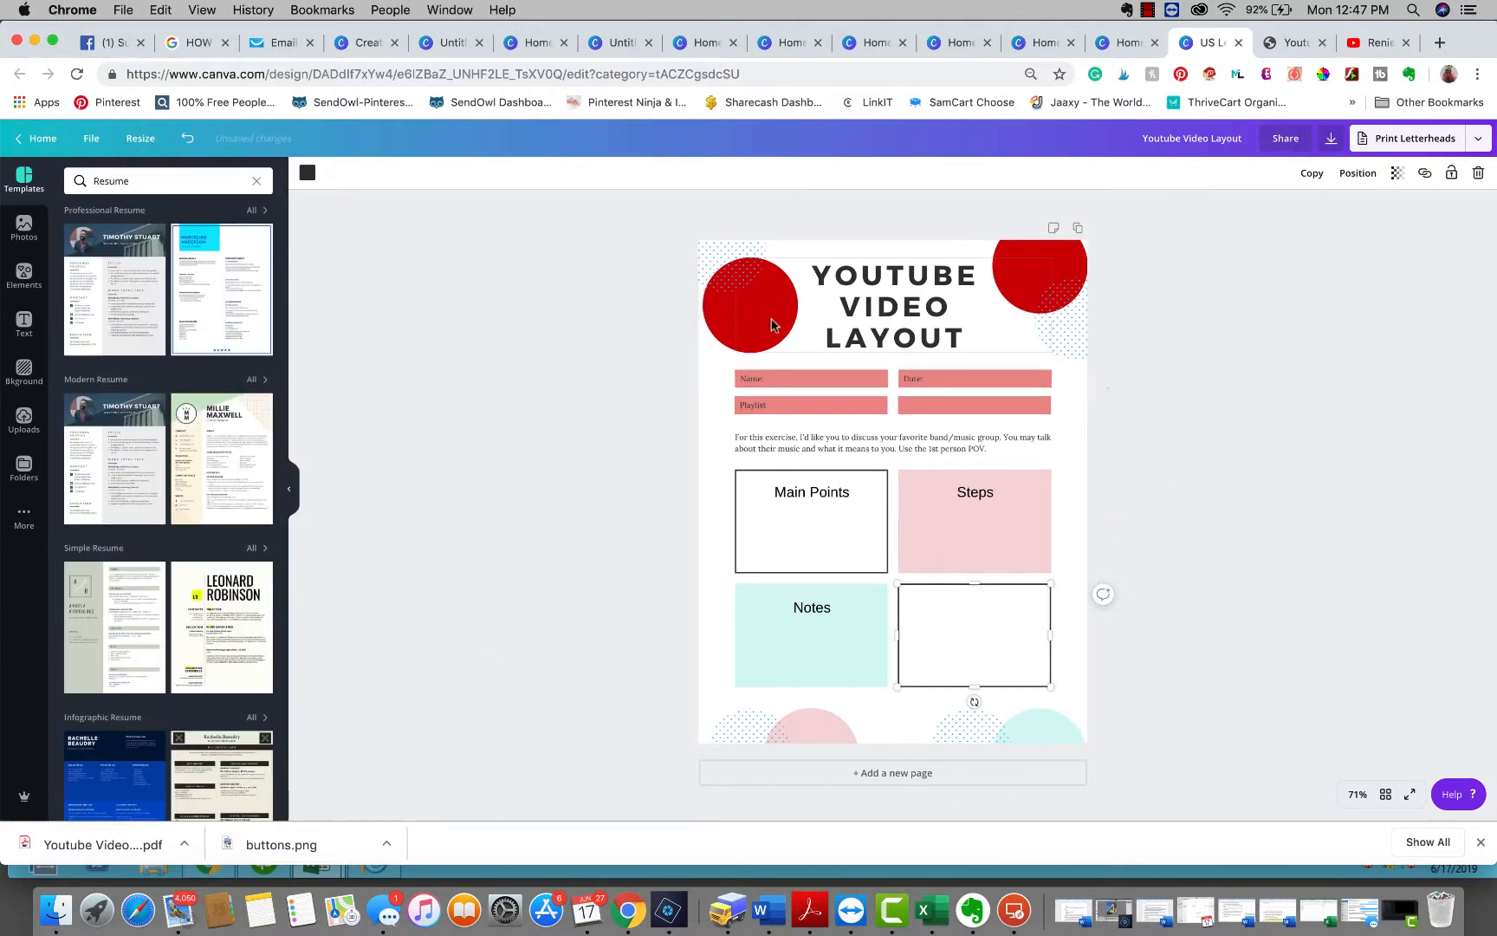
Move the top-left red circle further left to the page edge
{"action": "left_click", "coordinate": [723, 317]}
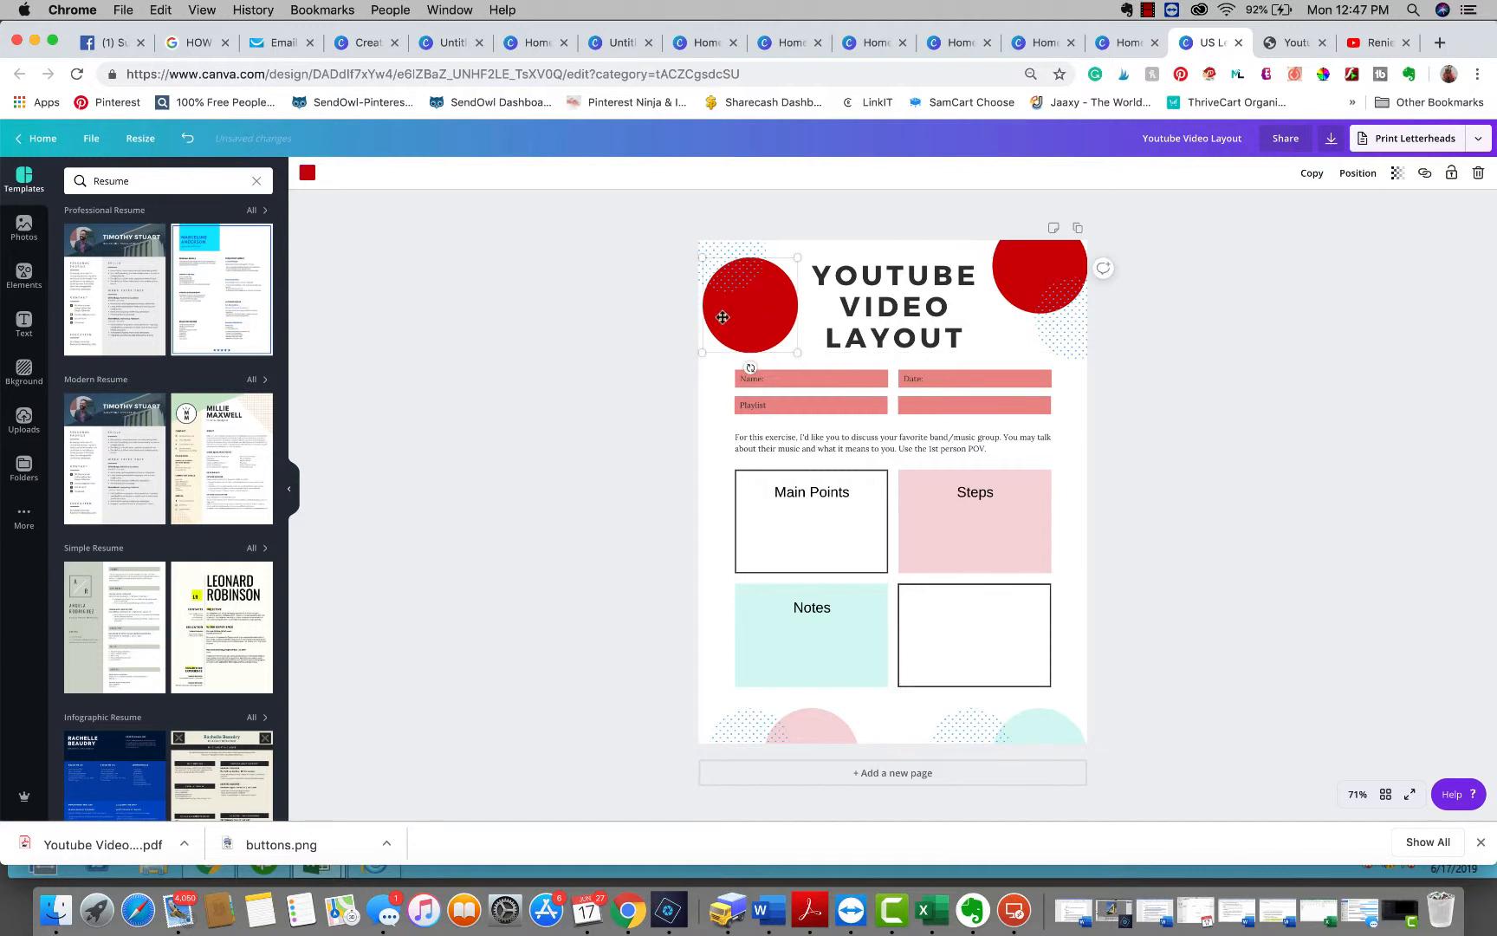
{"action": "left_click_drag", "start_coordinate": [722, 317], "coordinate": [705, 317]}
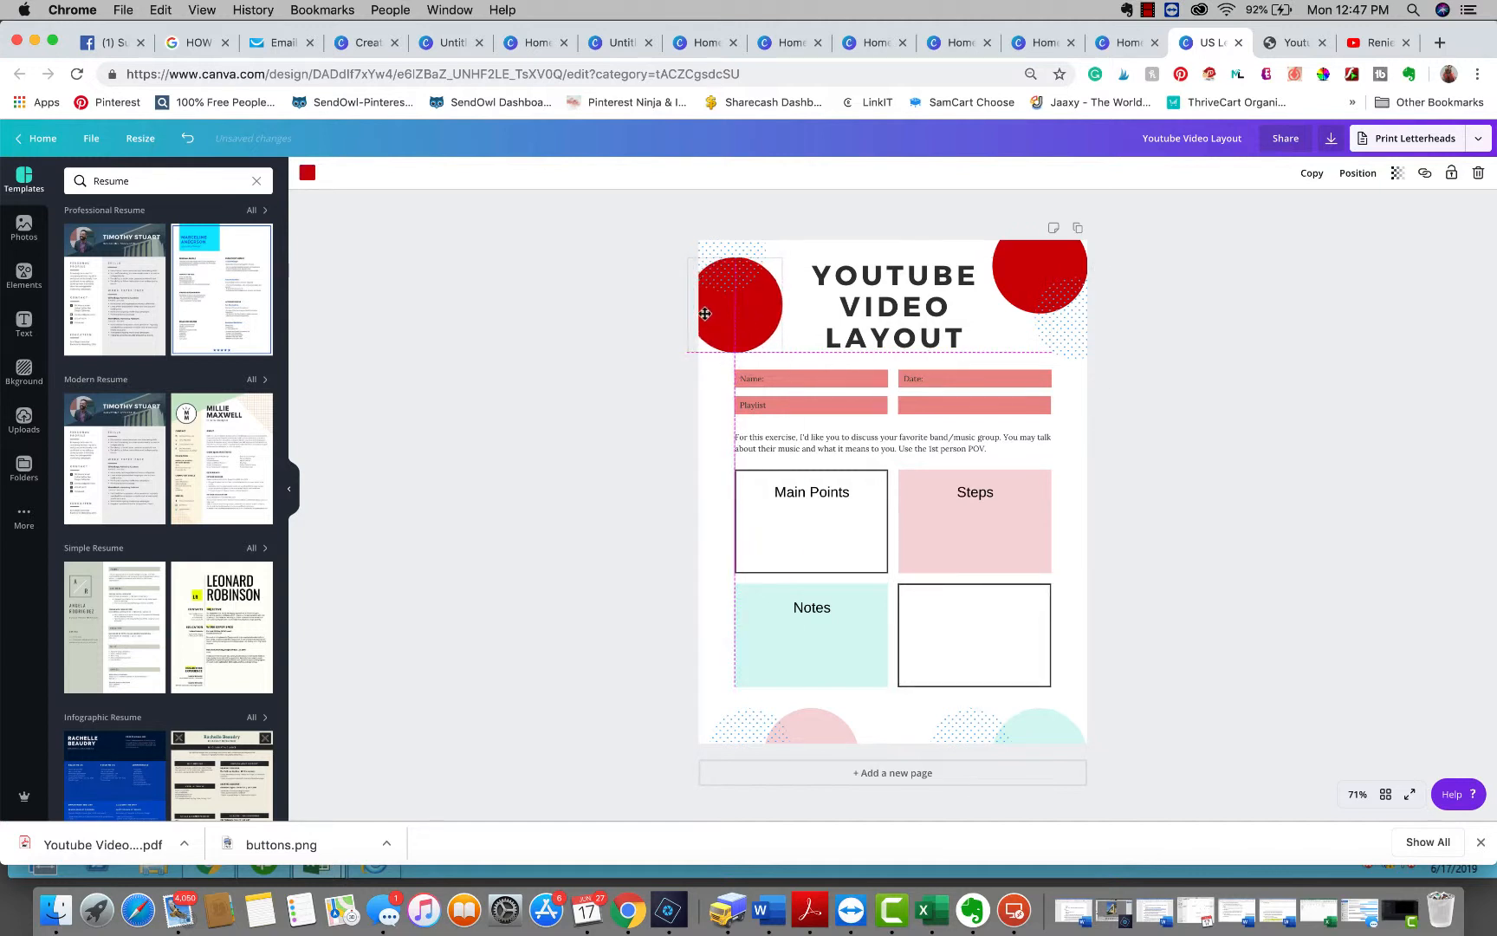
{"action": "left_click", "coordinate": [1300, 544]}
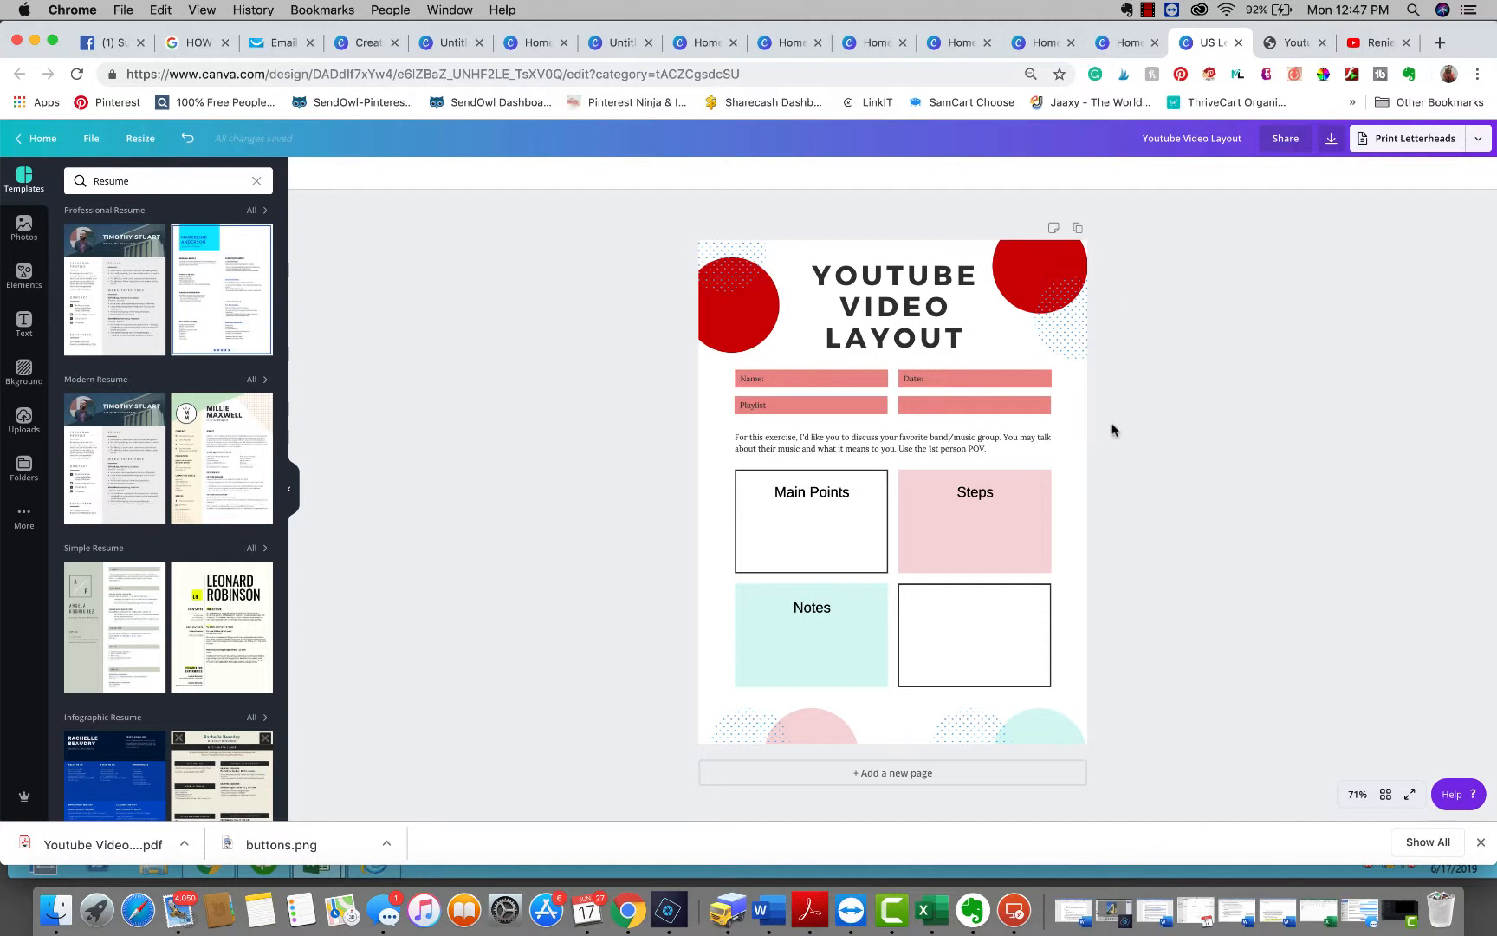
Shift the right and left columns of label bars outward toward the page edges
{"action": "left_click_drag", "start_coordinate": [1113, 430], "coordinate": [1072, 368]}
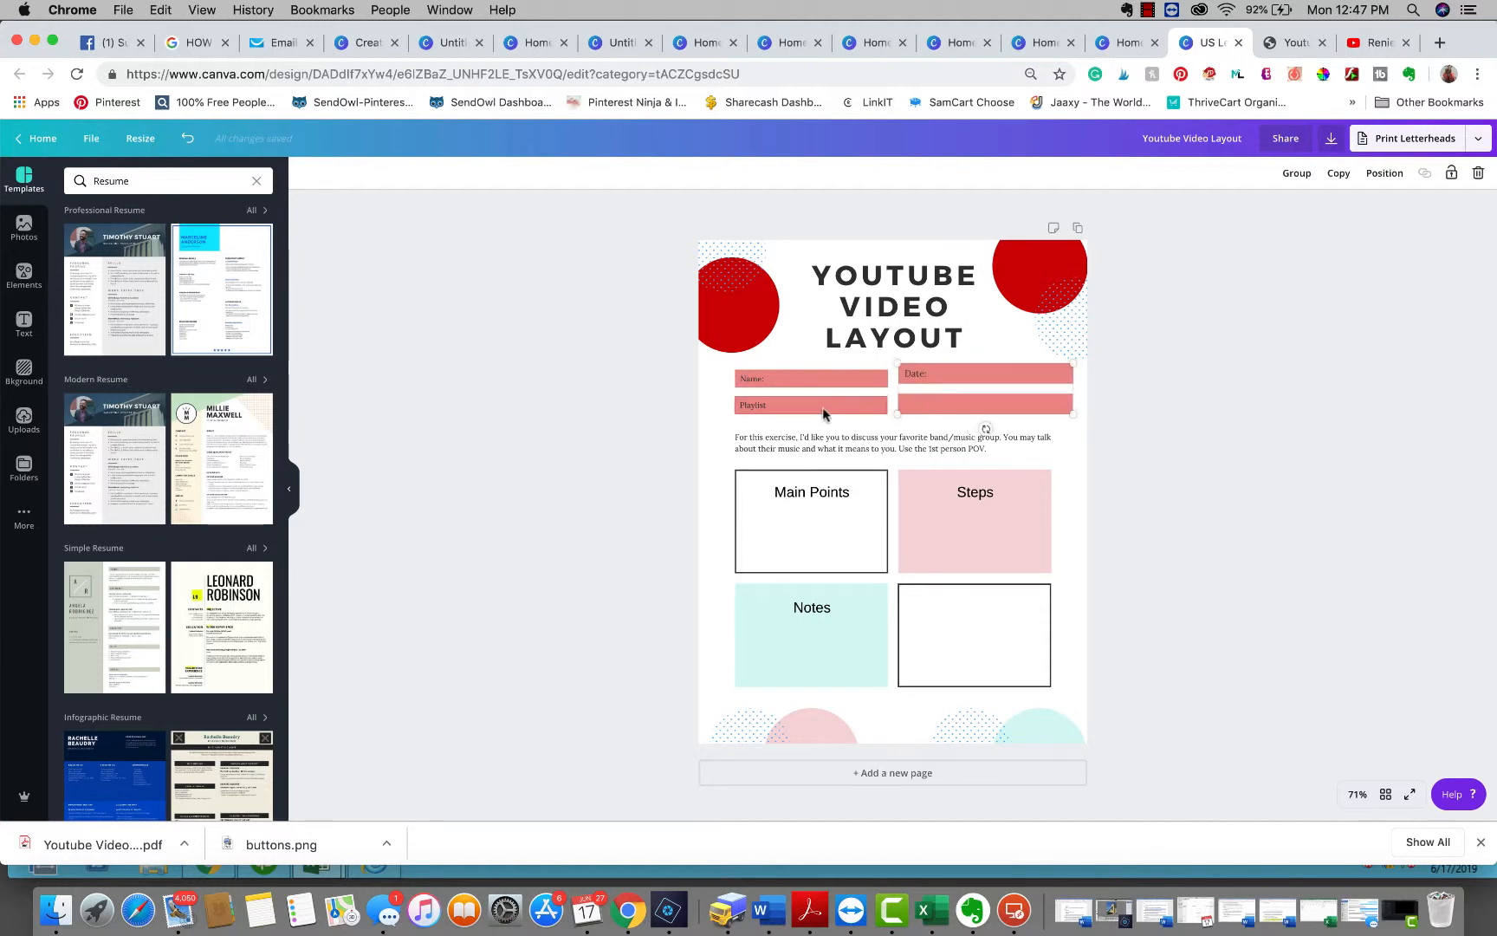
{"action": "left_click", "coordinate": [814, 404]}
{"action": "left_click_drag", "start_coordinate": [704, 363], "coordinate": [761, 435]}
{"action": "left_click_drag", "start_coordinate": [729, 375], "coordinate": [713, 358]}
{"action": "left_click", "coordinate": [1386, 668]}
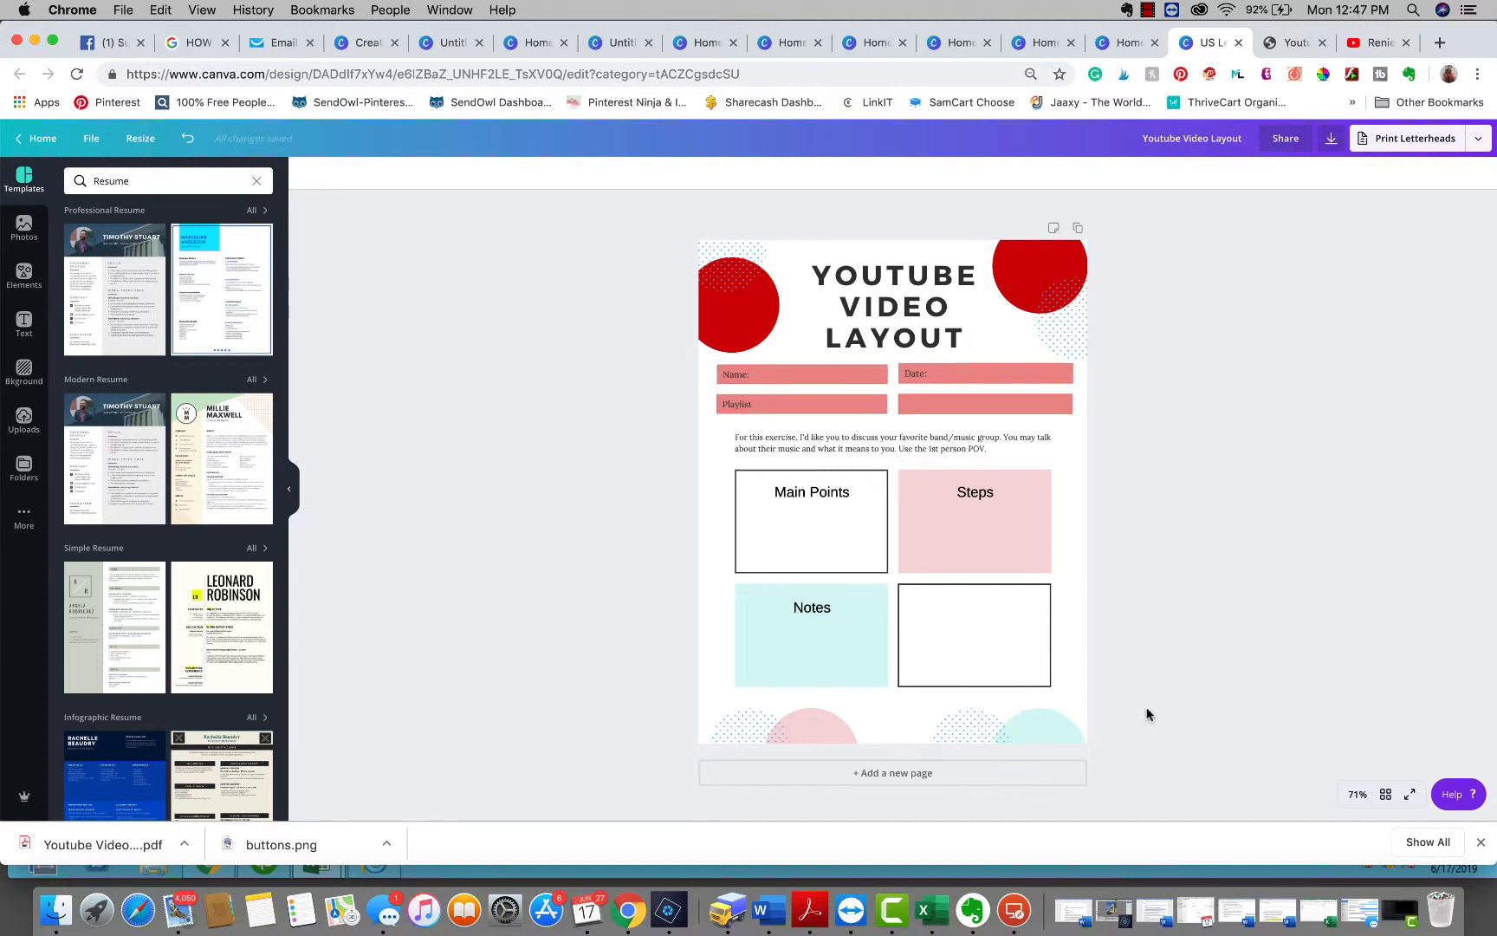
Select the four content boxes and enlarge them together to fill the page width
{"action": "left_click_drag", "start_coordinate": [1078, 709], "coordinate": [691, 464]}
{"action": "left_click_drag", "start_coordinate": [1051, 470], "coordinate": [1077, 451]}
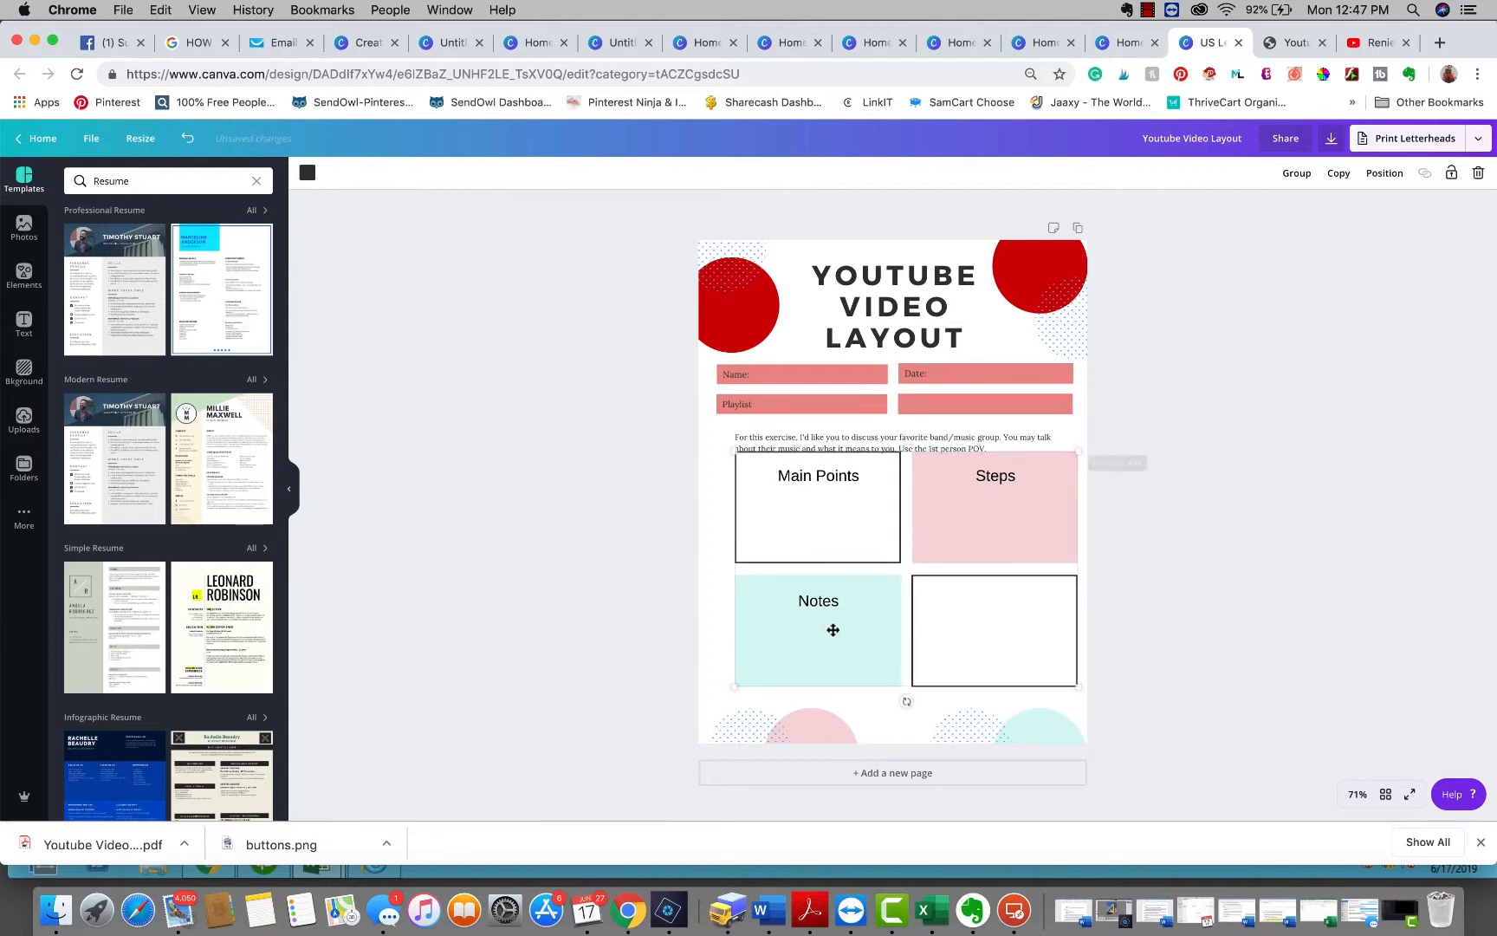
{"action": "left_click_drag", "start_coordinate": [732, 688], "coordinate": [705, 701]}
{"action": "left_click_drag", "start_coordinate": [912, 638], "coordinate": [911, 643]}
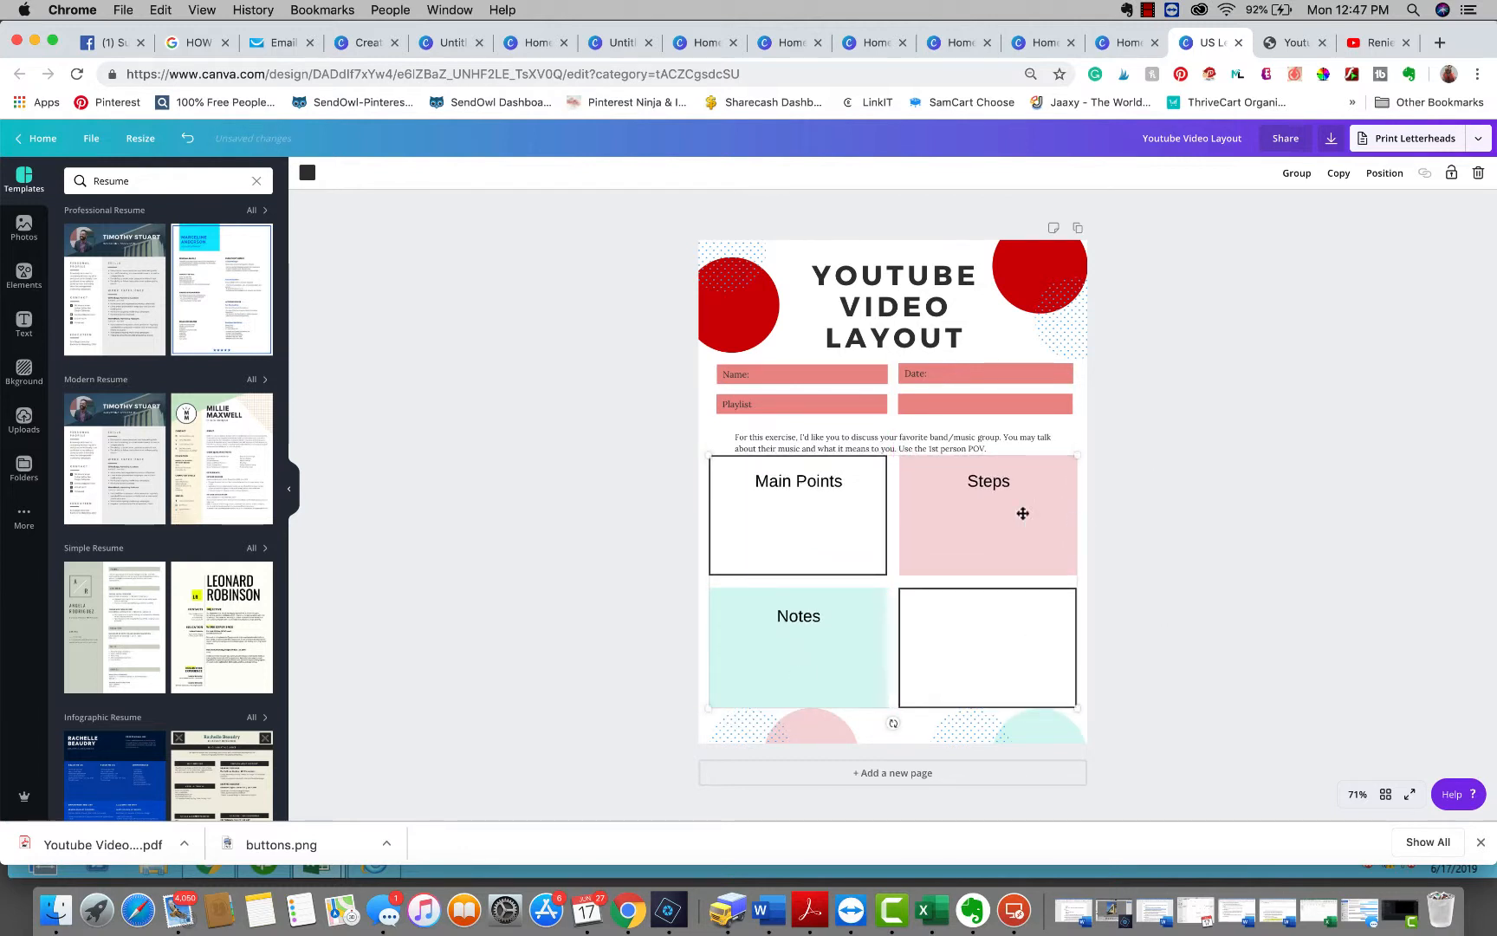
Delete the exercise instructions paragraph above the content boxes
{"action": "left_click", "coordinate": [902, 441]}
{"action": "key", "text": "BackSpace"}
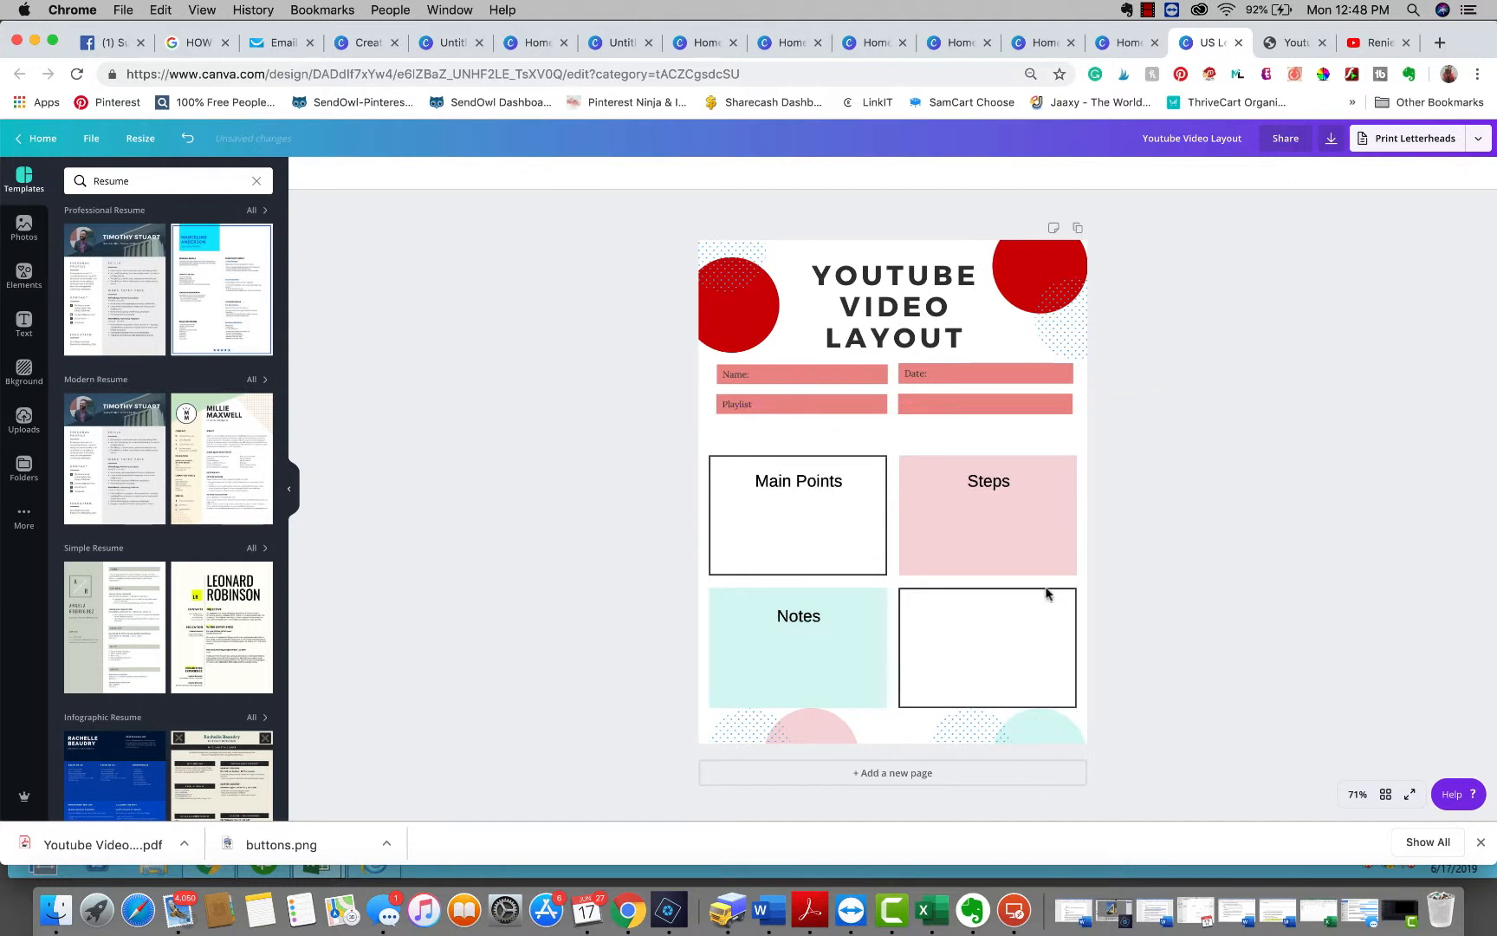
{"action": "mouse_move", "coordinate": [963, 598]}
{"action": "left_mouse_down"}
{"action": "mouse_move", "coordinate": [965, 580]}
{"action": "mouse_move", "coordinate": [959, 595]}
{"action": "left_mouse_up"}
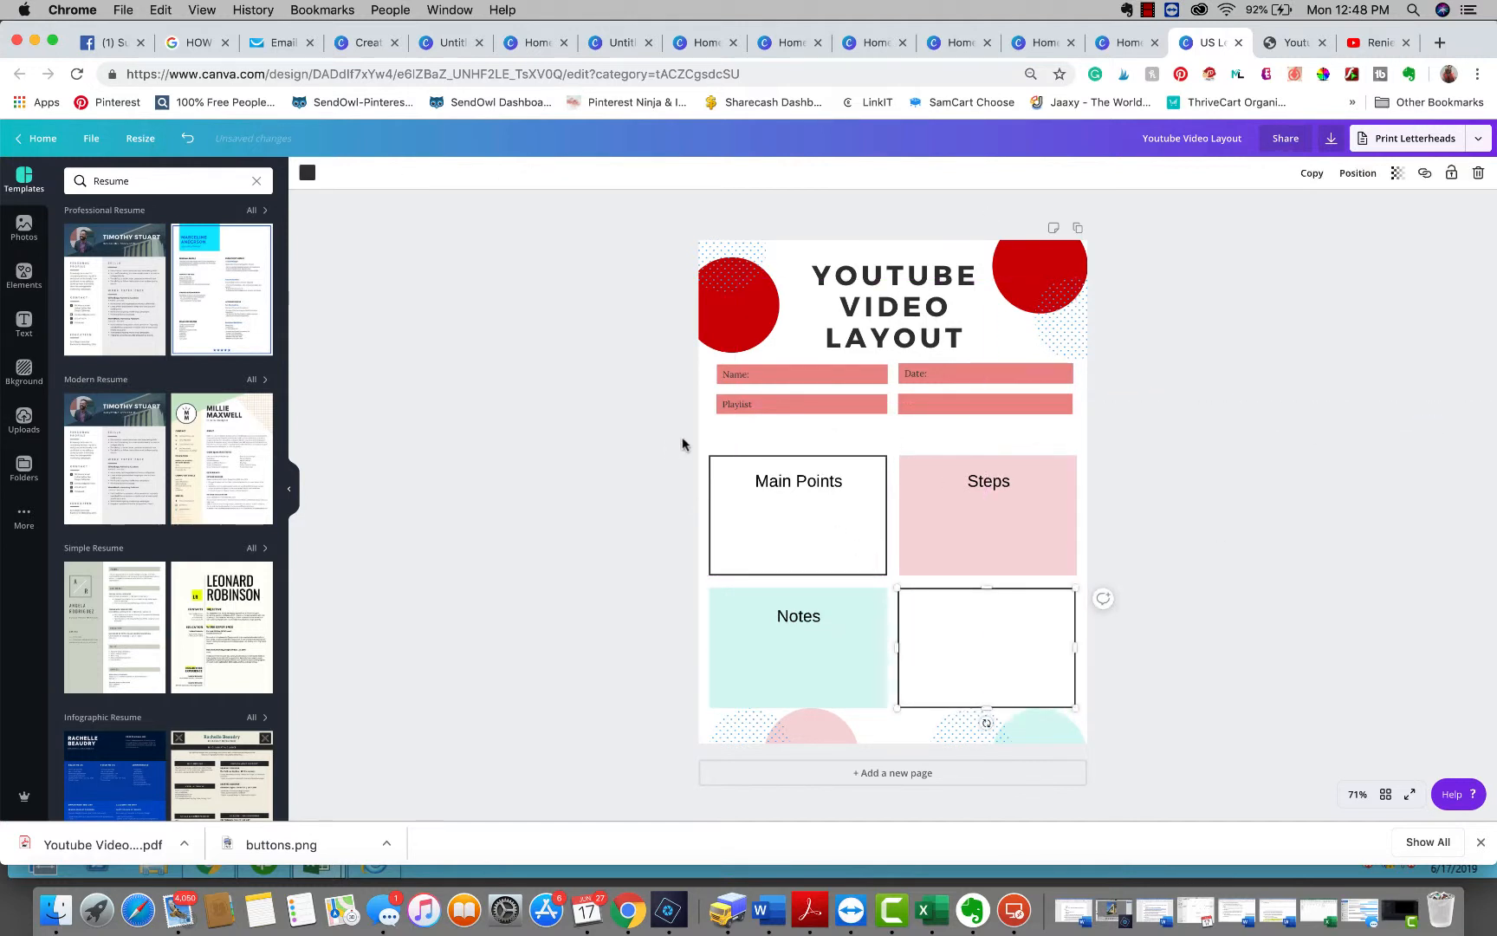
Select the four content boxes, group them, and nudge the group slightly upward
{"action": "left_click_drag", "start_coordinate": [671, 440], "coordinate": [1130, 712]}
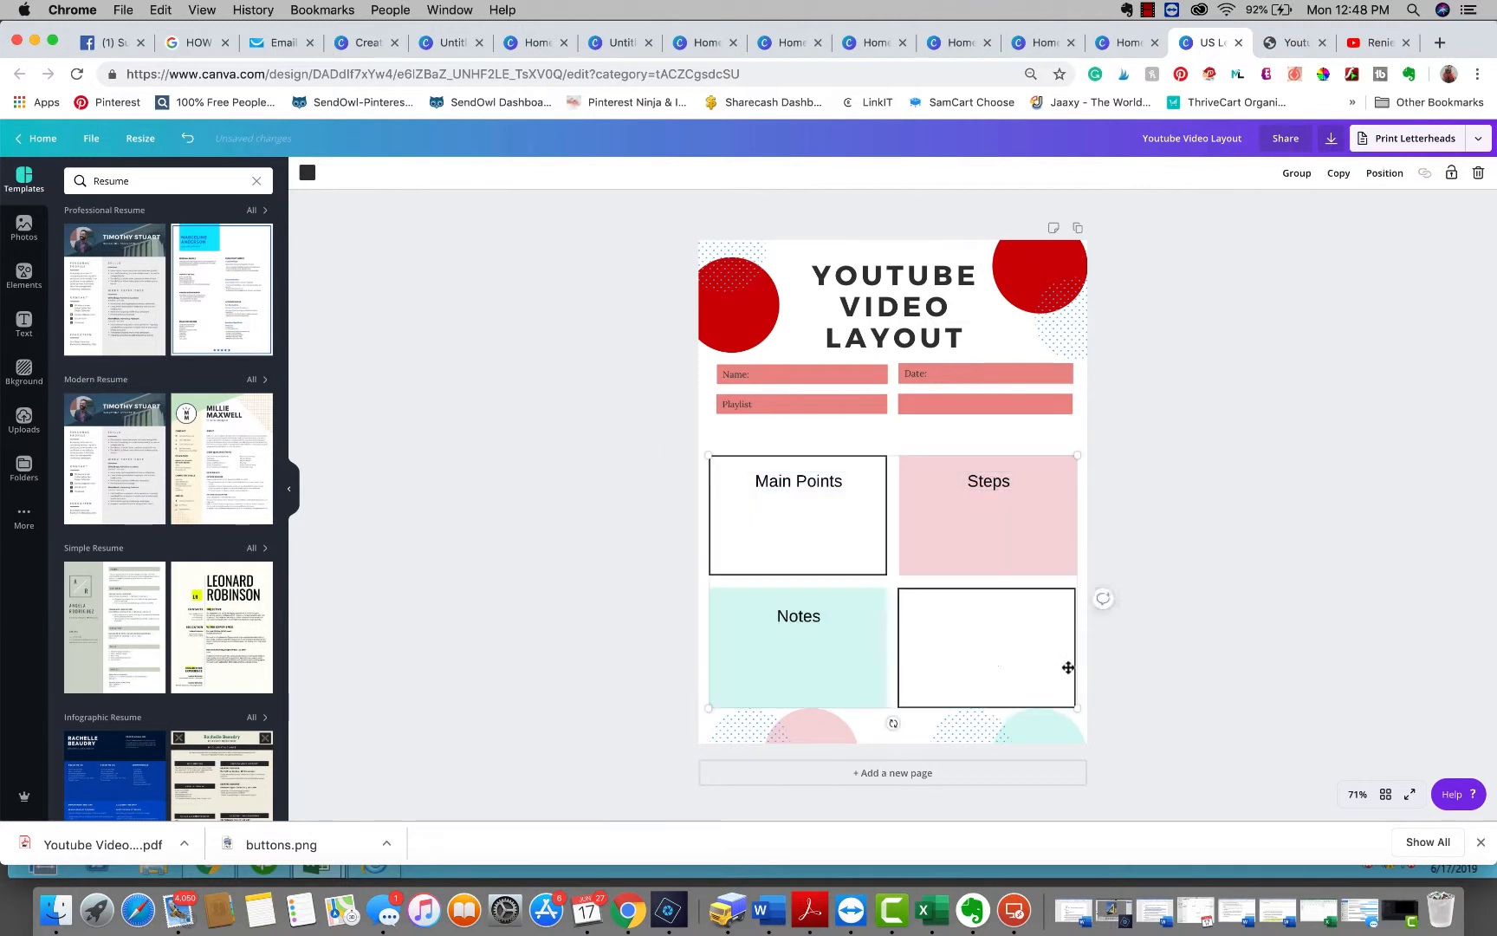
{"action": "left_click", "coordinate": [1302, 176]}
{"action": "left_click_drag", "start_coordinate": [1010, 601], "coordinate": [1012, 589]}
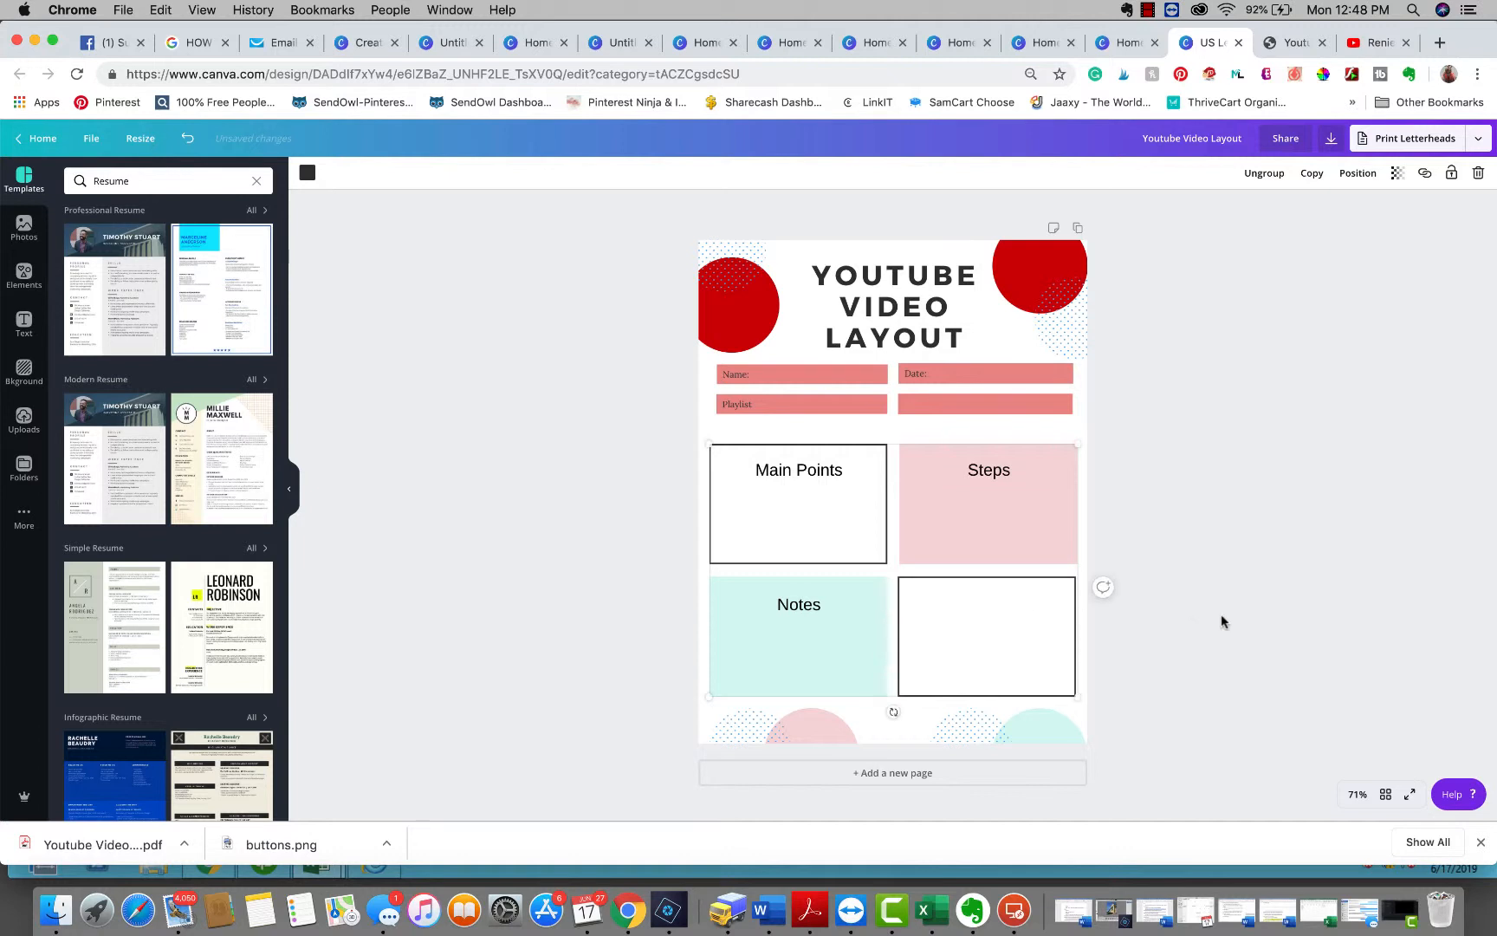
{"action": "left_click", "coordinate": [571, 382]}
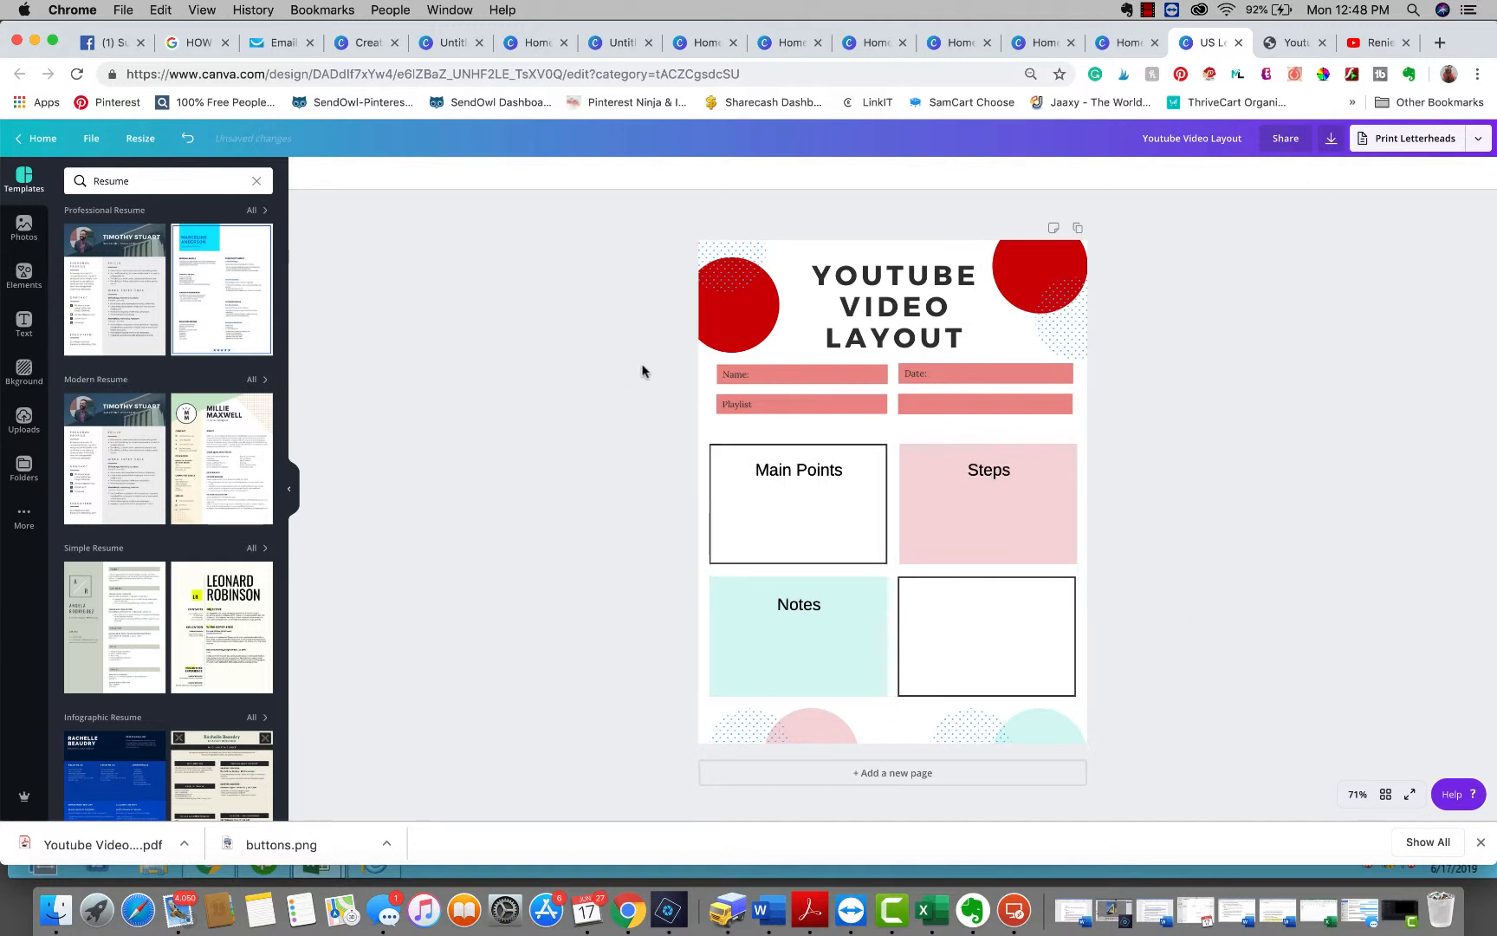
Select the Name, Date and Playlist label bars, group them, and move the group slightly downward
{"action": "left_click_drag", "start_coordinate": [638, 365], "coordinate": [1145, 425]}
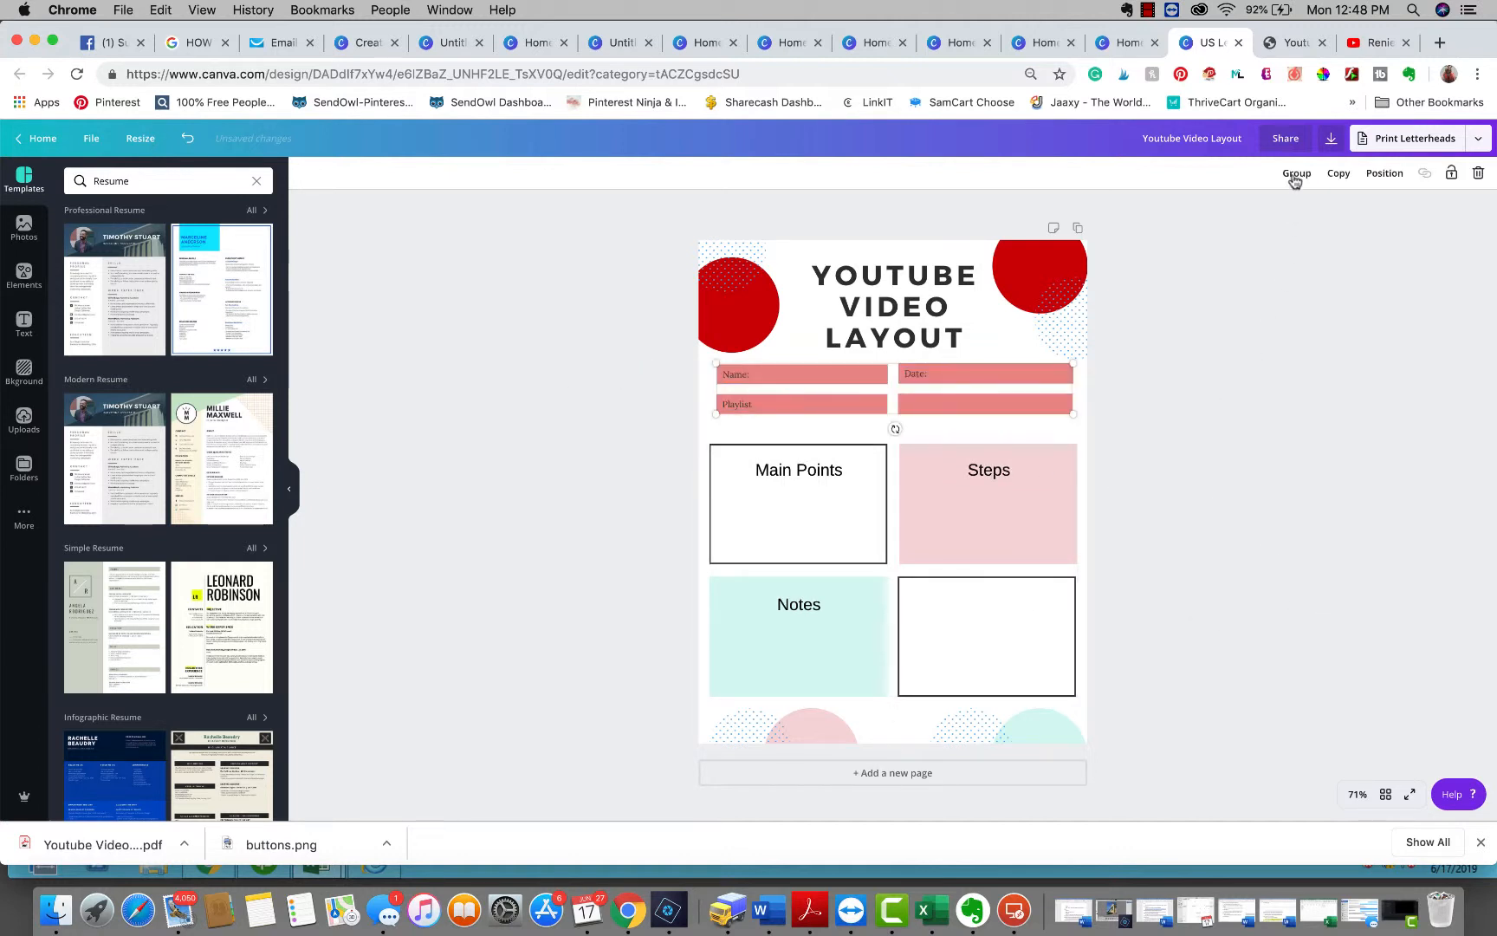
{"action": "left_click", "coordinate": [1295, 174]}
{"action": "left_click_drag", "start_coordinate": [903, 386], "coordinate": [905, 397]}
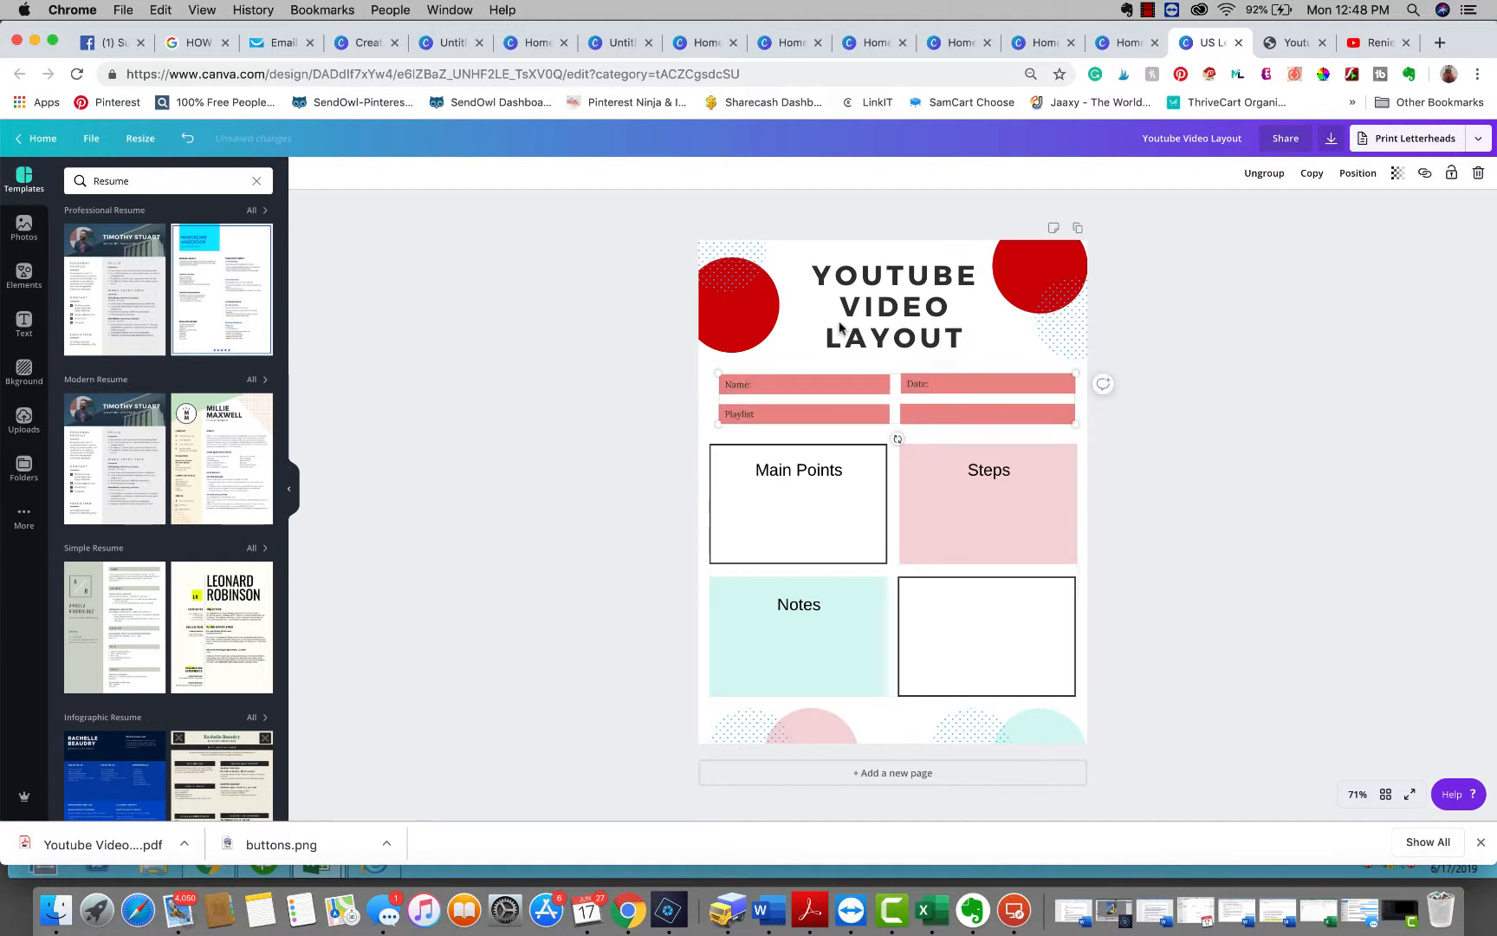
{"action": "left_click", "coordinate": [1109, 670]}
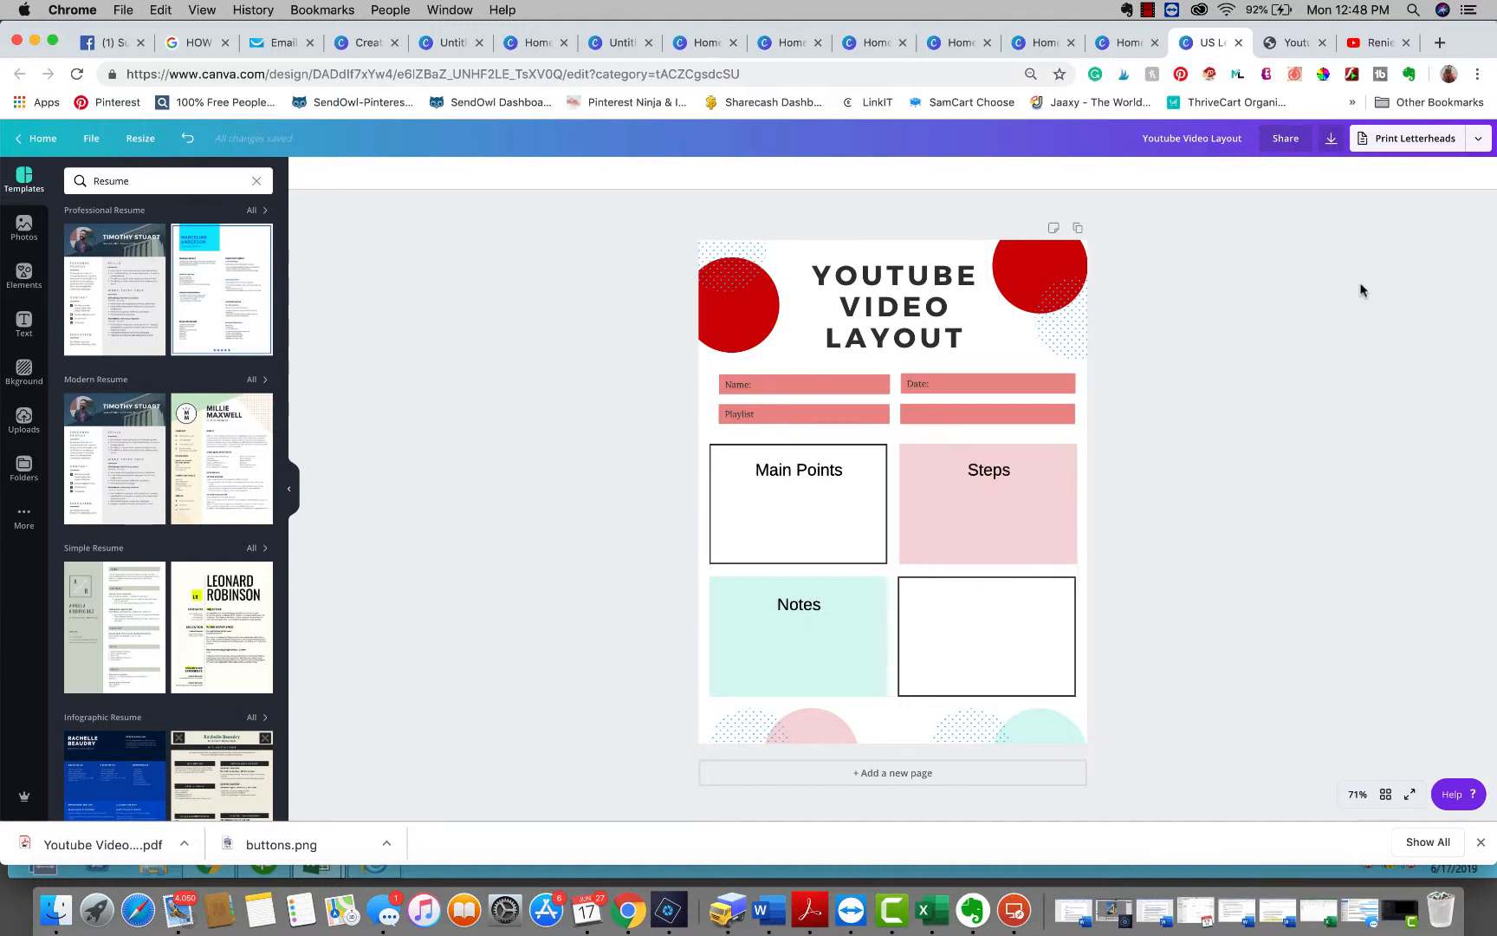
Open the design's download options and close them again
{"action": "left_click", "coordinate": [1330, 141]}
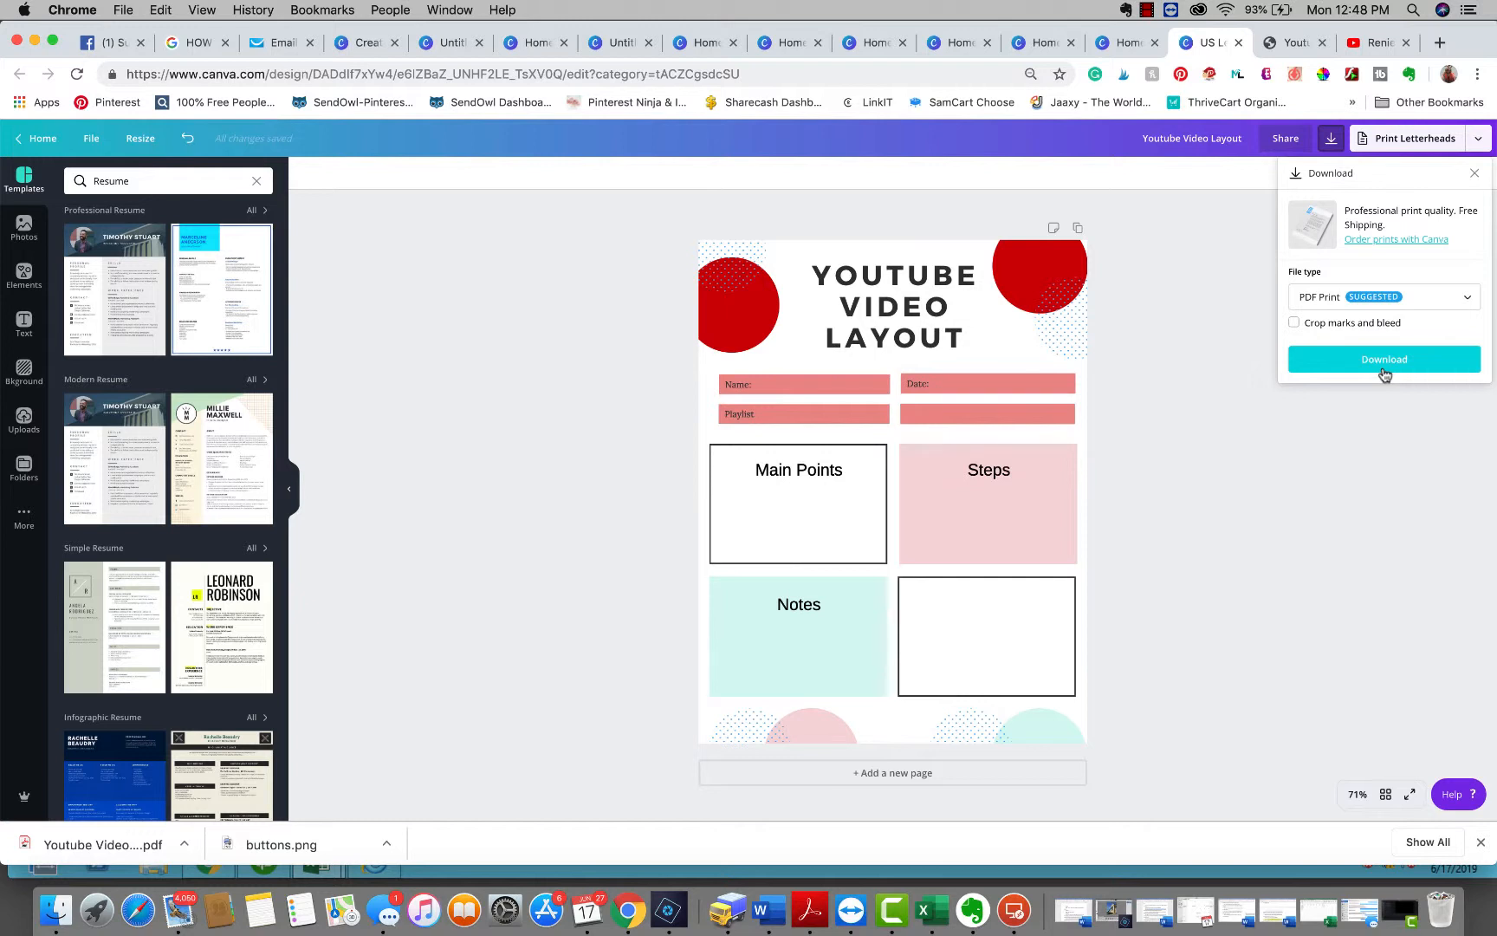
{"action": "left_click", "coordinate": [1276, 480]}
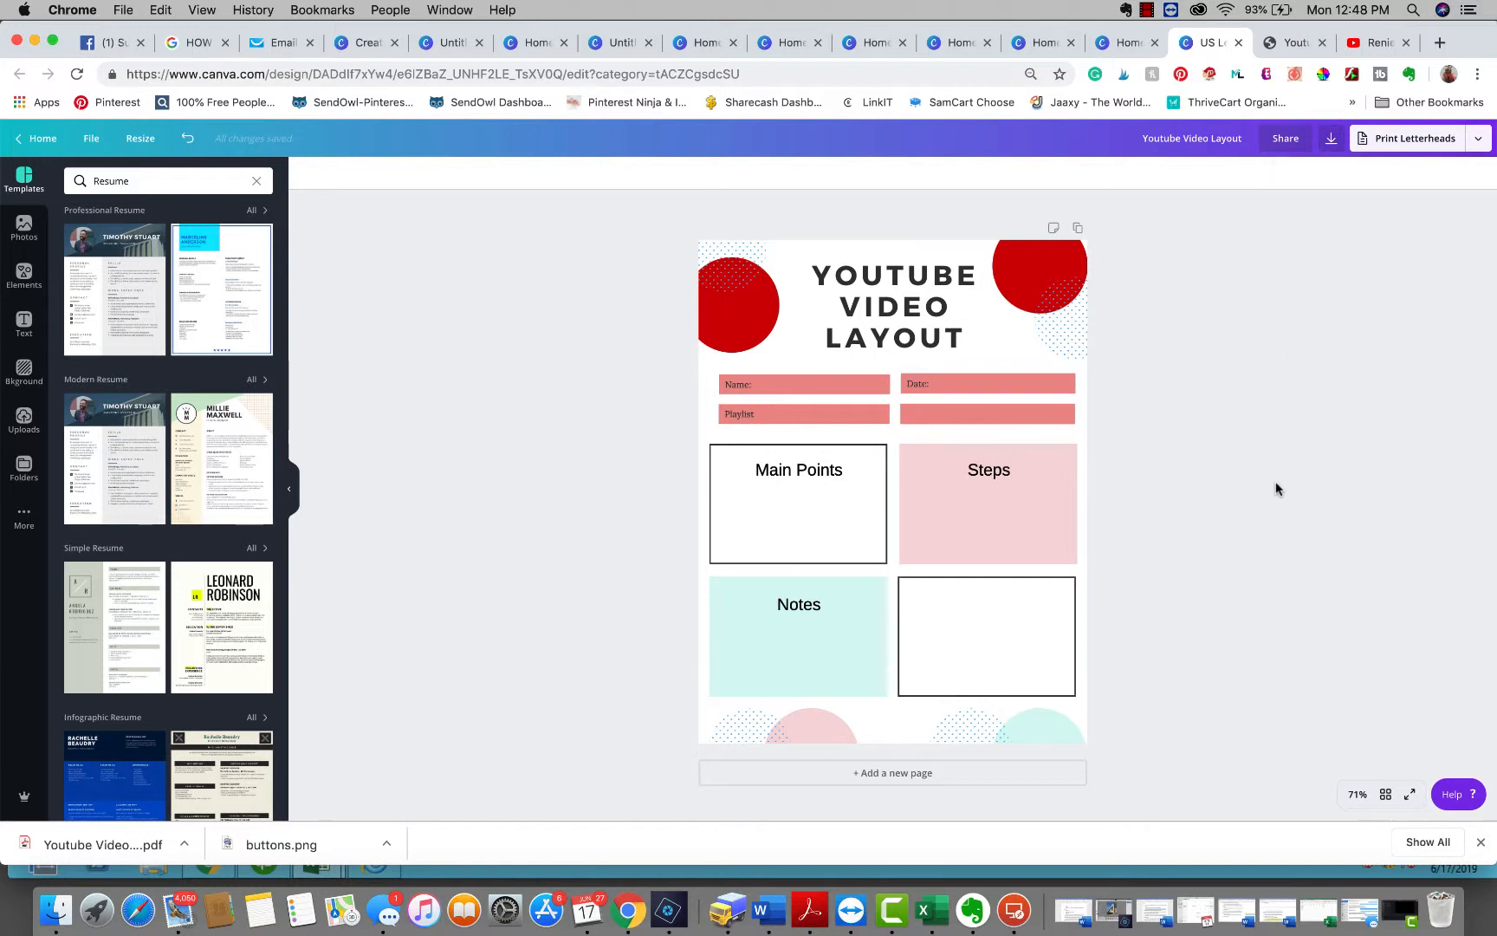